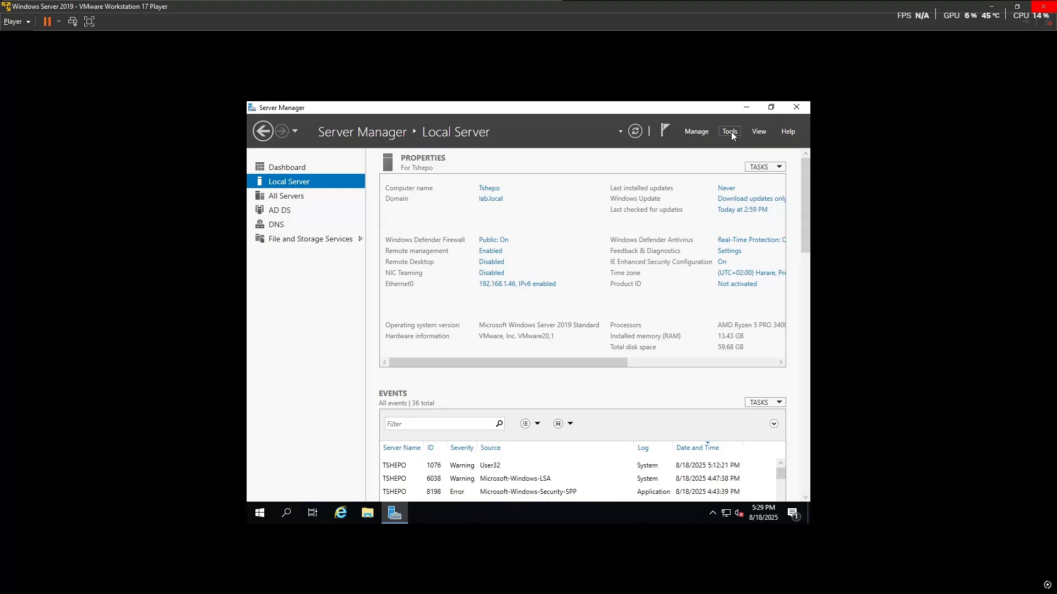
# Step: Open the Manage menu in Server Manager
pyautogui.click(693, 135)
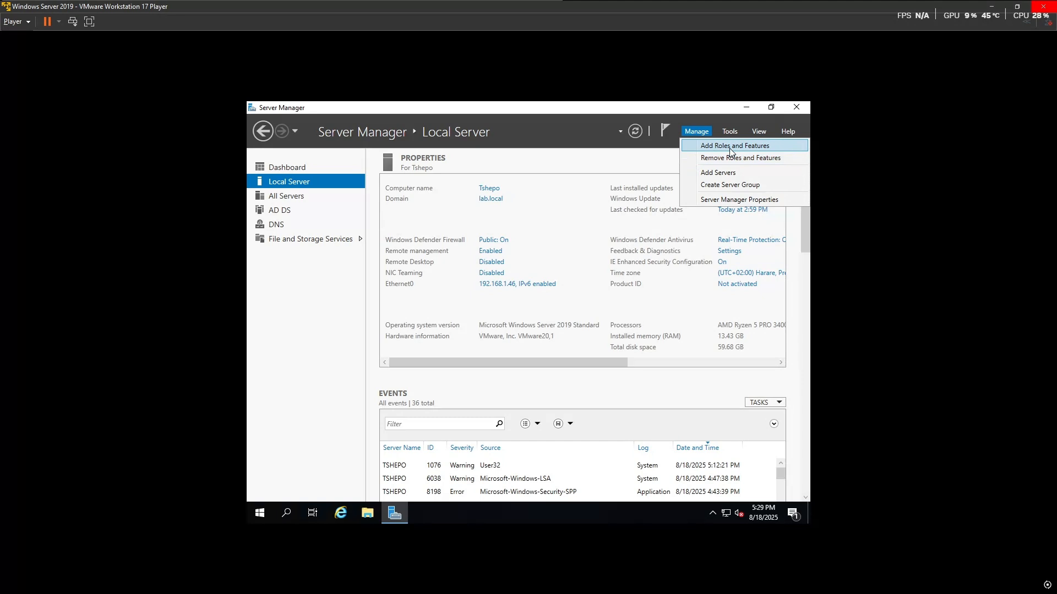
# Step: On the local server, select the Print and Document Services role with its management tools
pyautogui.click(710, 146)
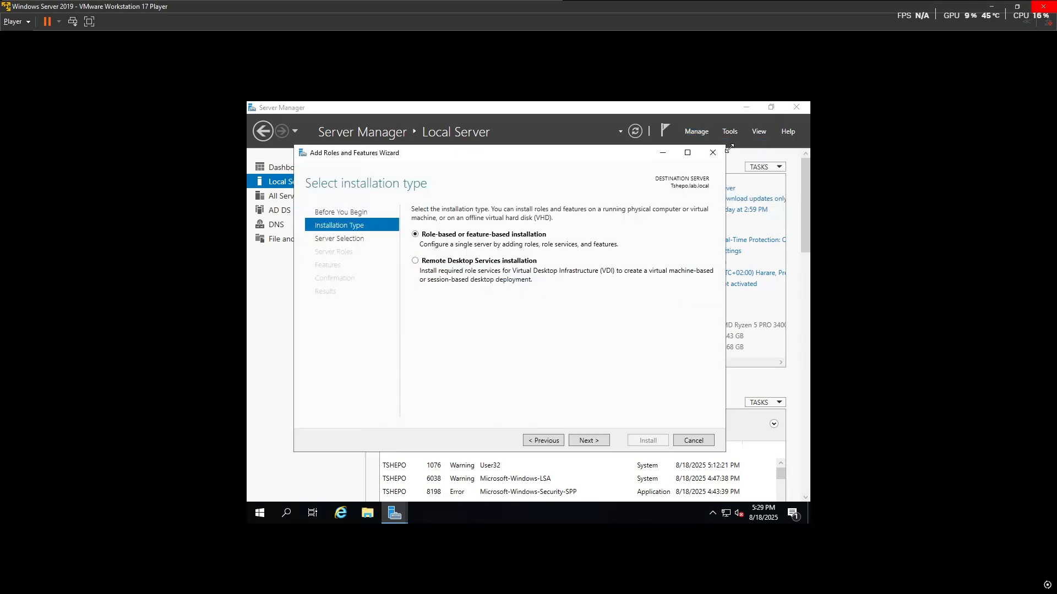
pyautogui.click(594, 446)
pyautogui.click(593, 446)
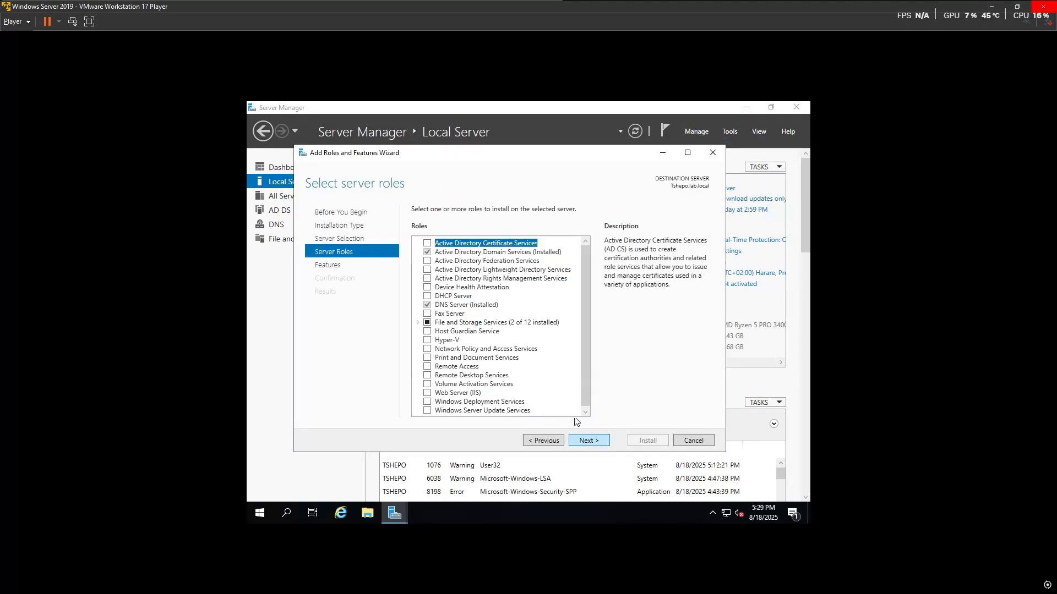
pyautogui.click(427, 357)
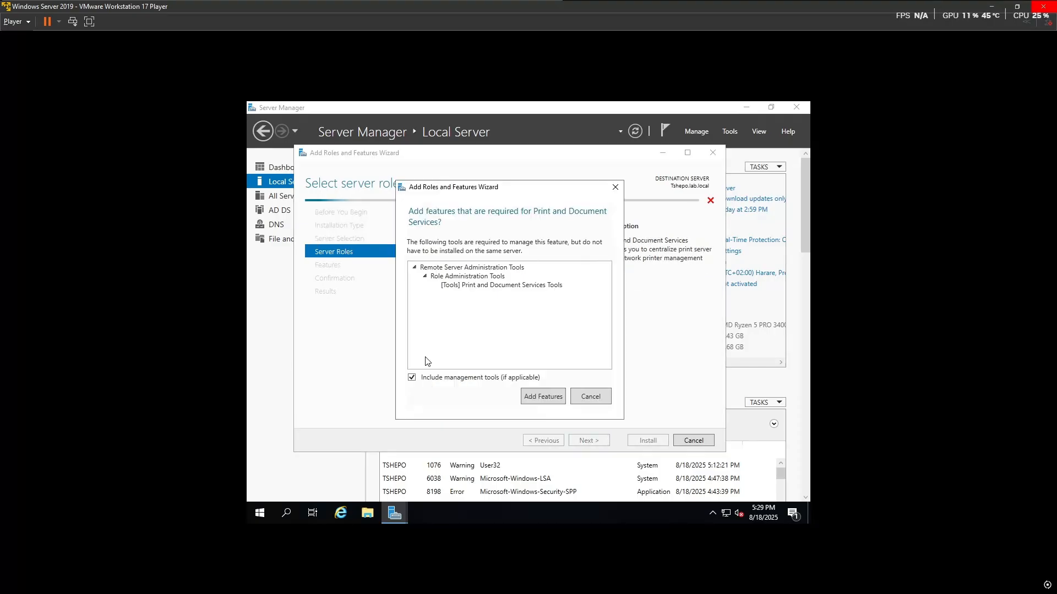
pyautogui.click(543, 397)
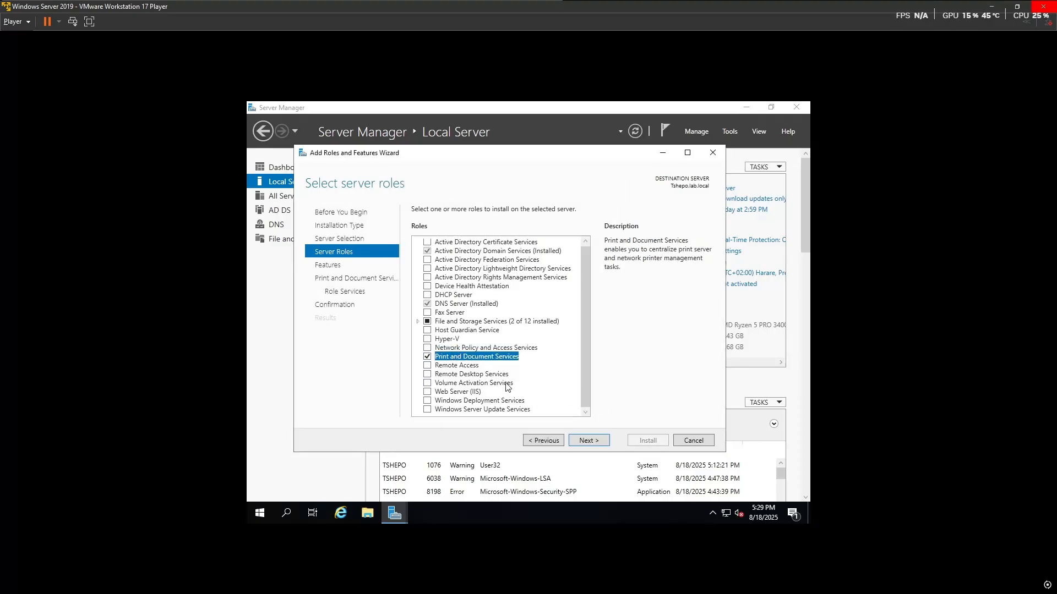
pyautogui.click(588, 442)
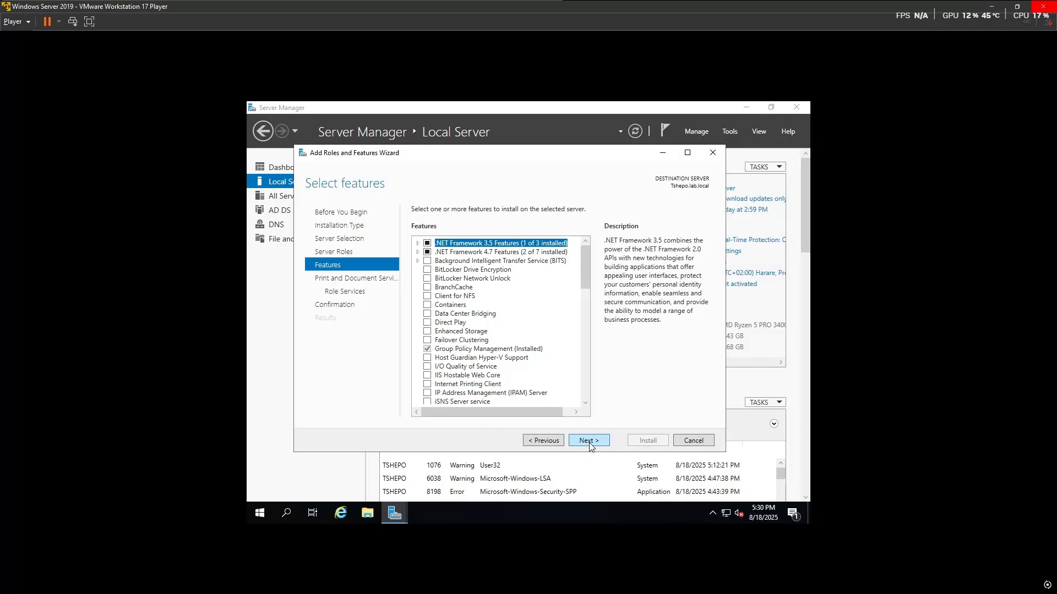
# Step: Keep Print Server as the role service, allow automatic restart, and install it
pyautogui.click(589, 442)
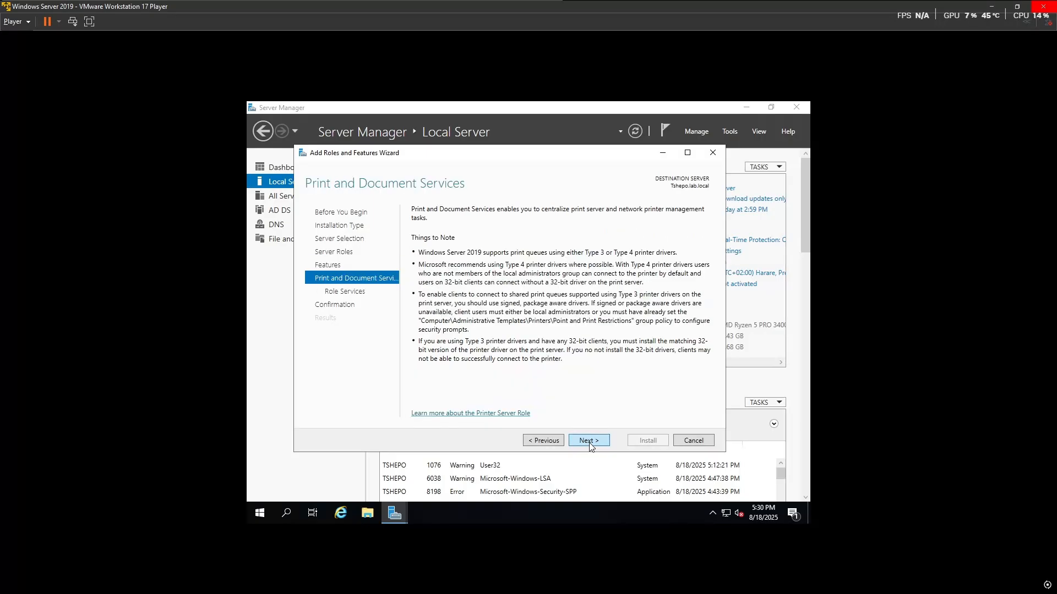
pyautogui.click(588, 442)
pyautogui.click(589, 442)
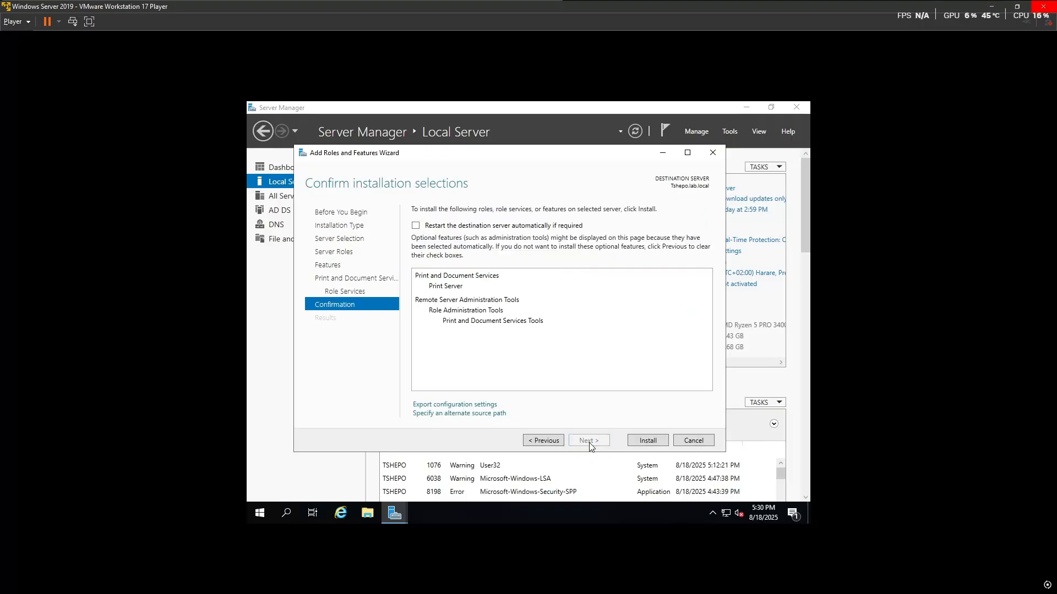
pyautogui.click(415, 226)
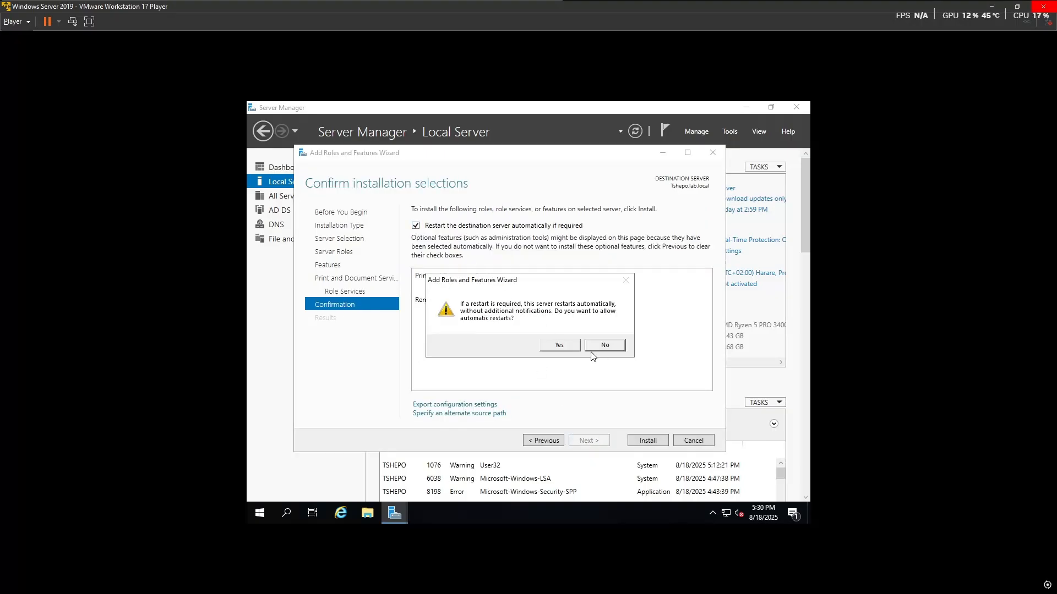
pyautogui.click(564, 346)
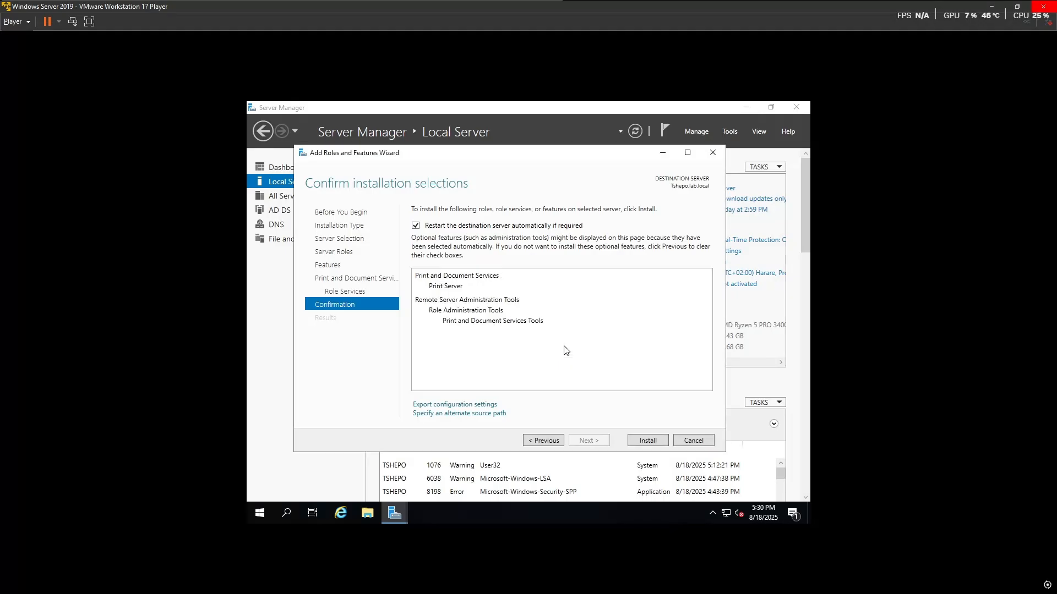
pyautogui.click(636, 441)
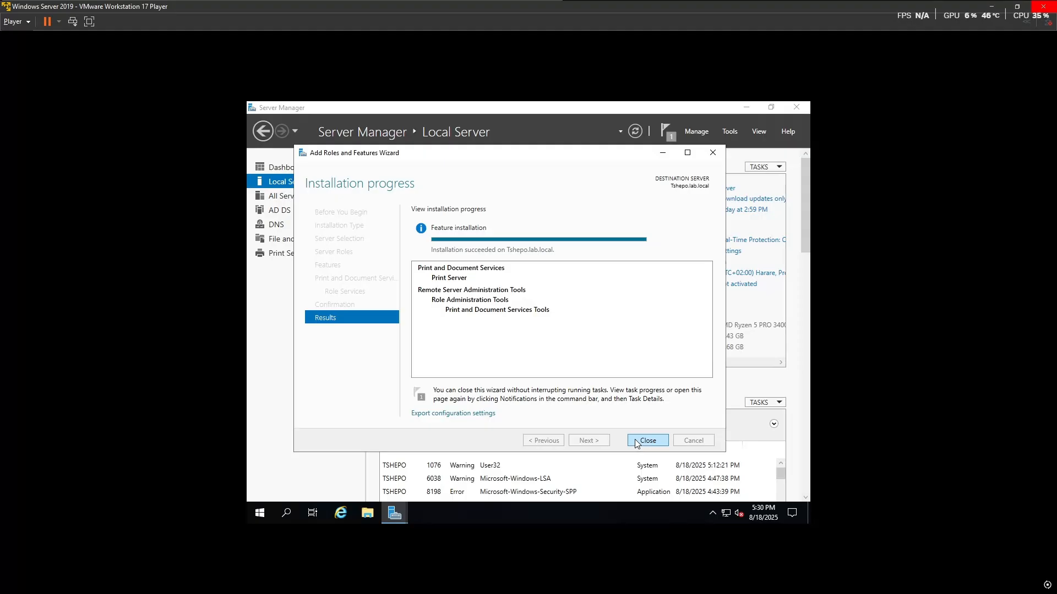
pyautogui.click(647, 440)
pyautogui.click(728, 132)
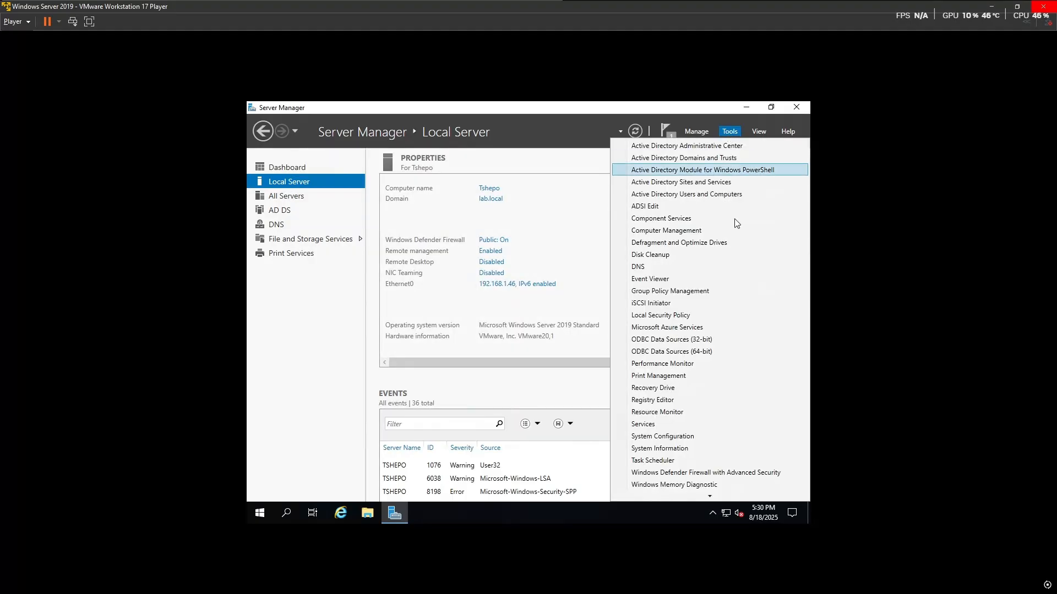
pyautogui.click(703, 194)
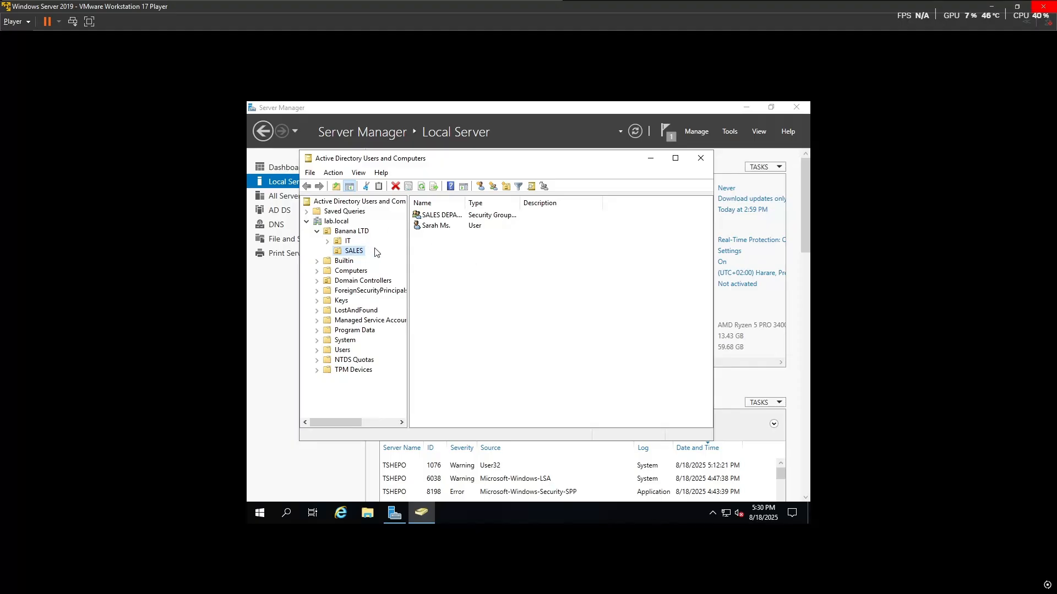
pyautogui.click(461, 218)
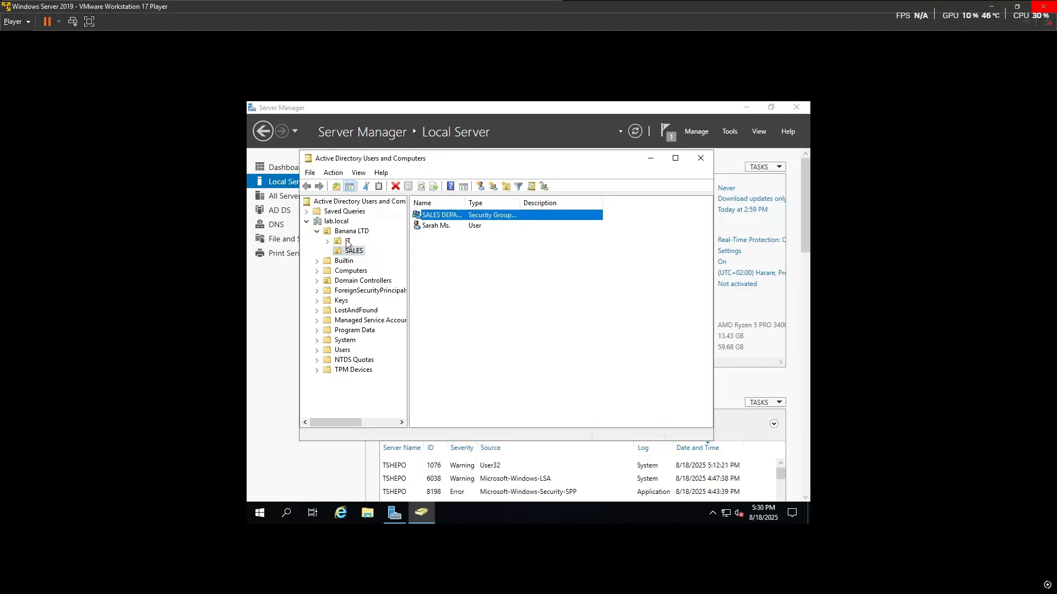
pyautogui.click(348, 240)
pyautogui.click(440, 227)
pyautogui.click(485, 275)
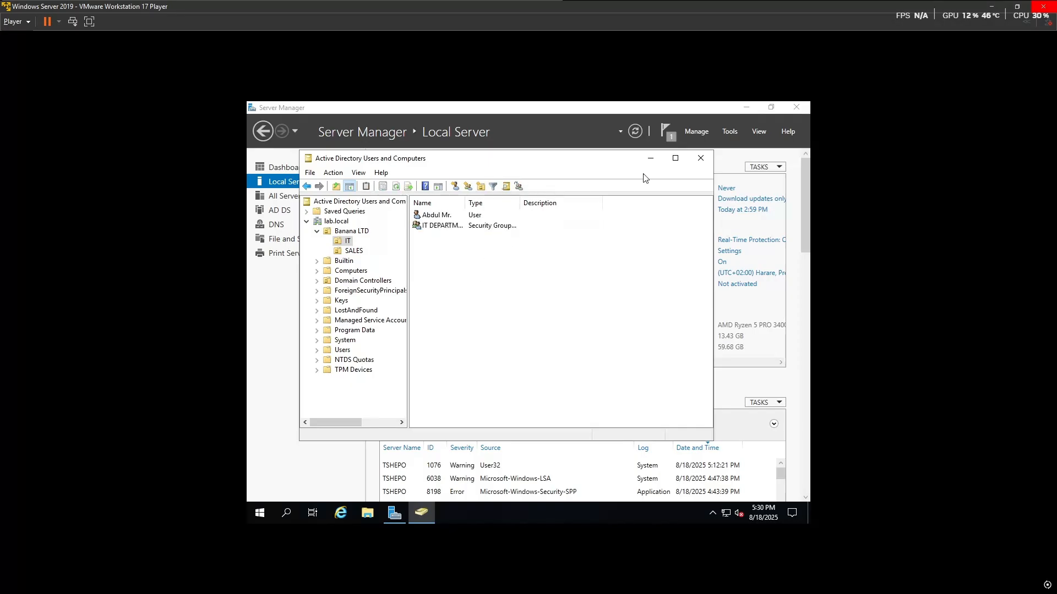
# Step: Open Control Panel via a CONTROL search, switch to Large icons, and open Devices and Printers
pyautogui.click(701, 158)
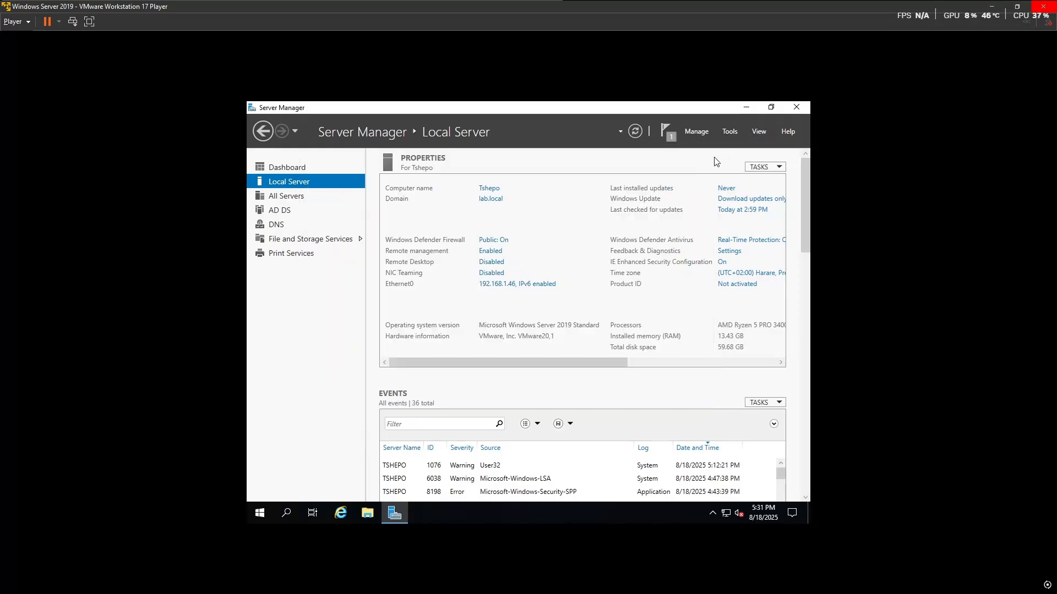
pyautogui.press('super')
pyautogui.write('CONTROL')
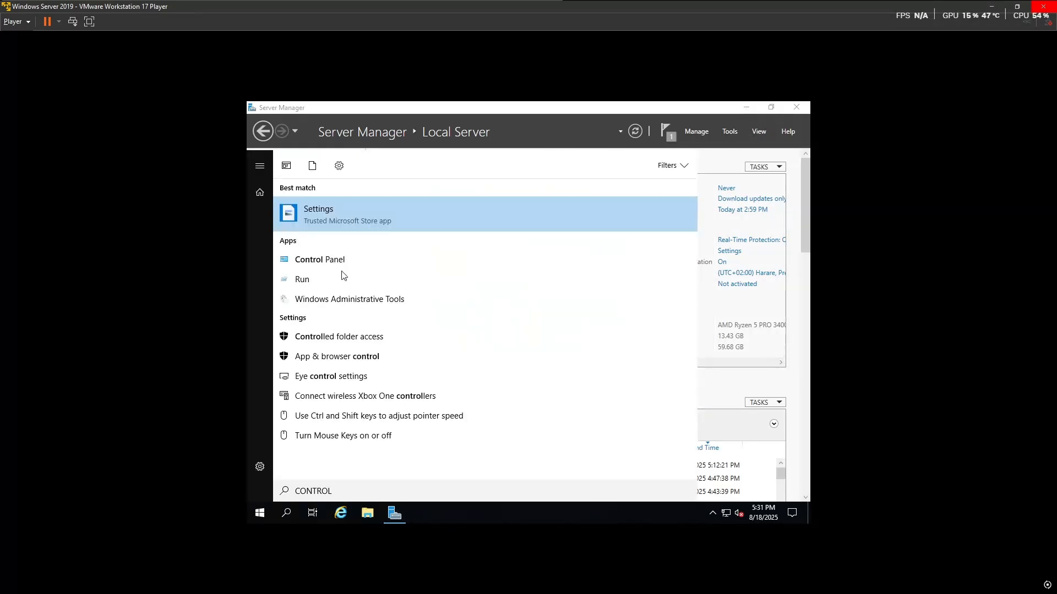
pyautogui.click(352, 261)
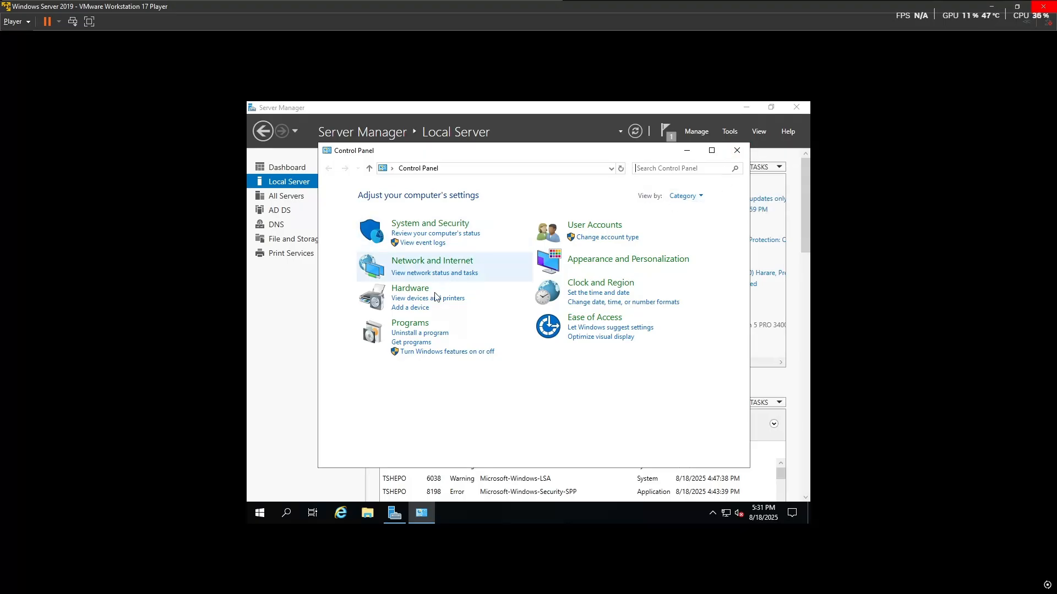
pyautogui.click(682, 196)
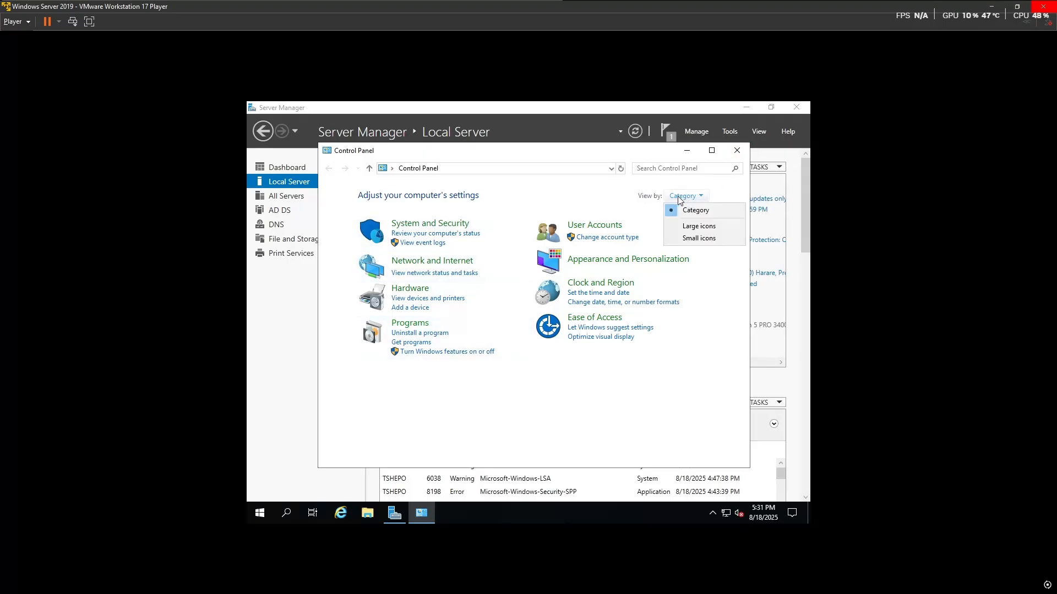
pyautogui.click(698, 226)
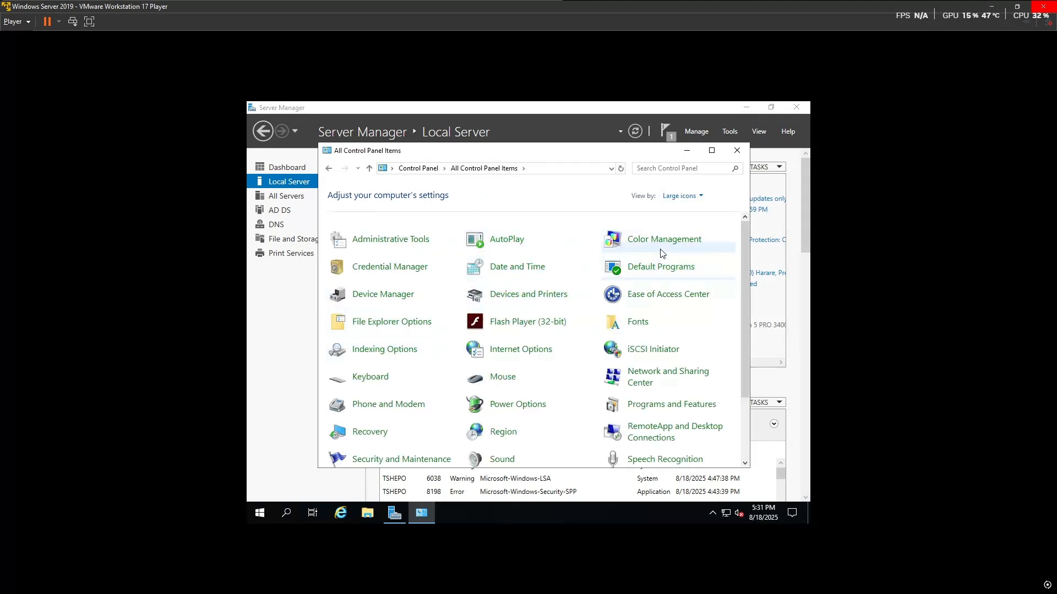
pyautogui.click(525, 301)
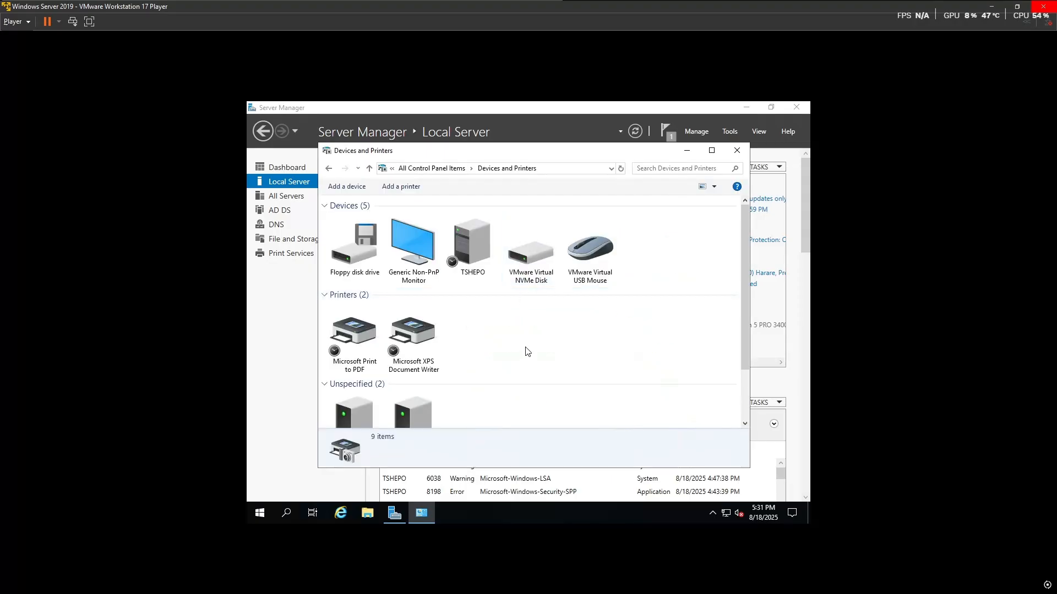
# Step: Add the EPSON L6170 Series network printer
pyautogui.click(391, 186)
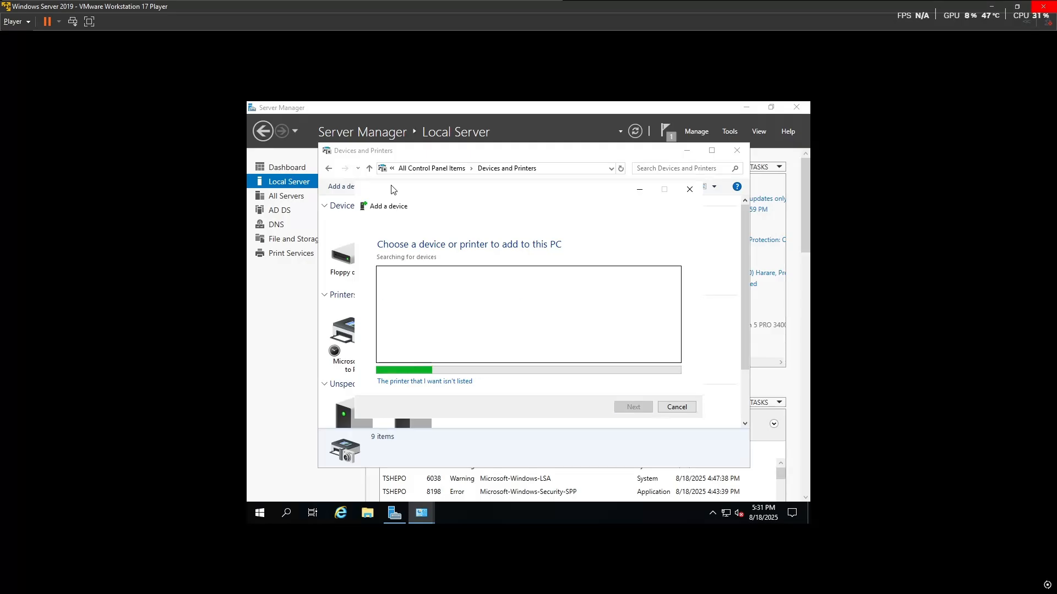
pyautogui.click(557, 284)
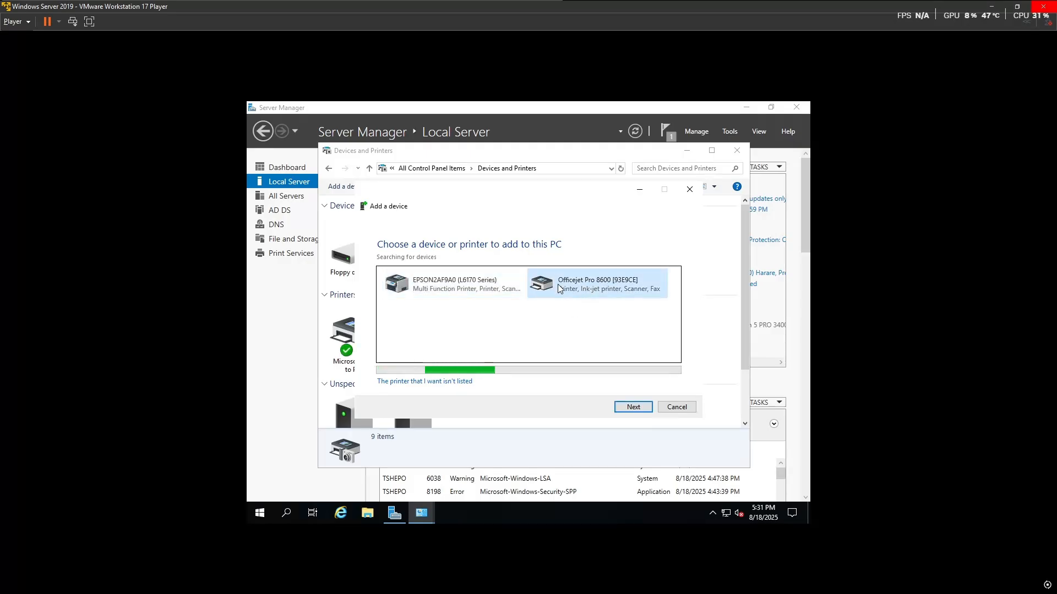
pyautogui.click(471, 294)
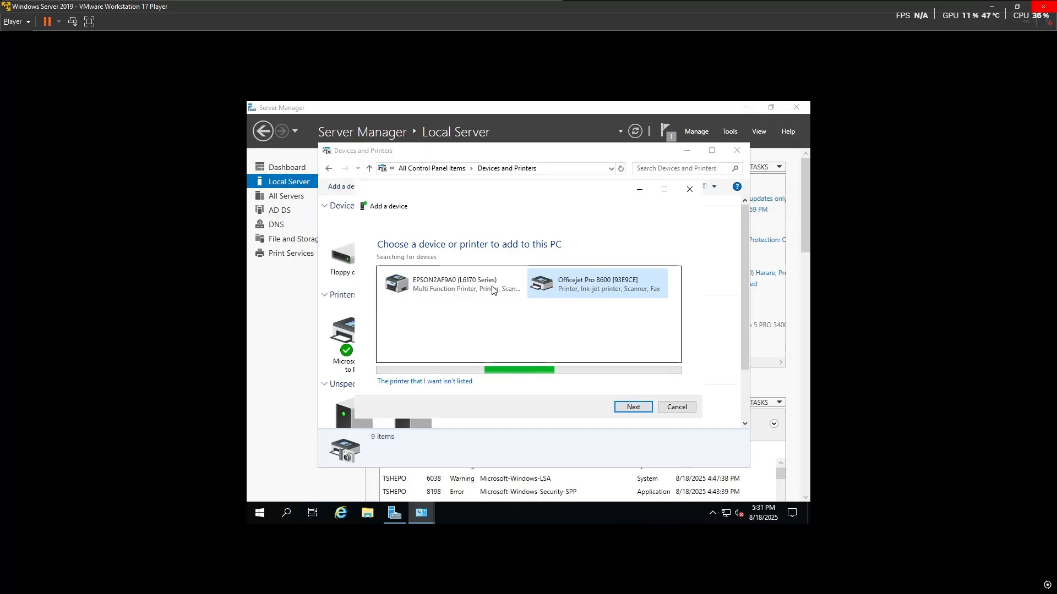
pyautogui.click(630, 409)
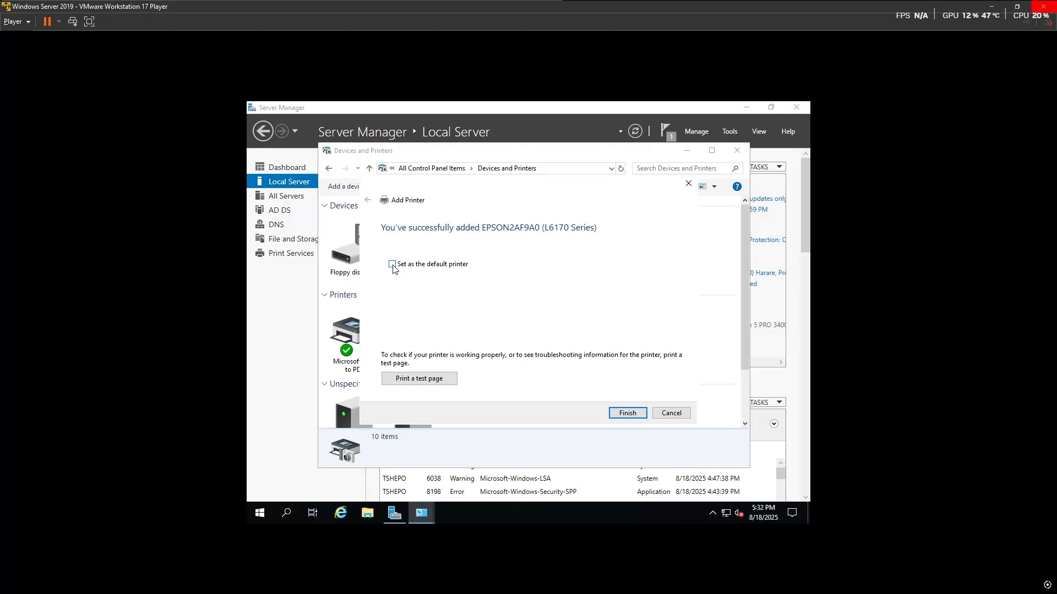
pyautogui.click(630, 414)
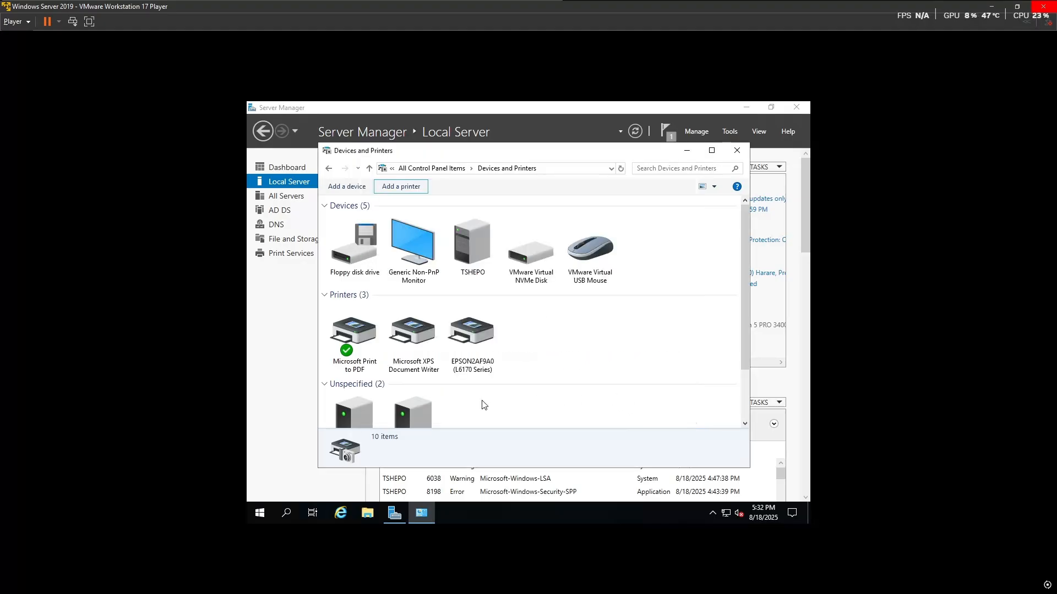
# Step: Add the HP Officejet Pro 8600 network printer
pyautogui.click(404, 188)
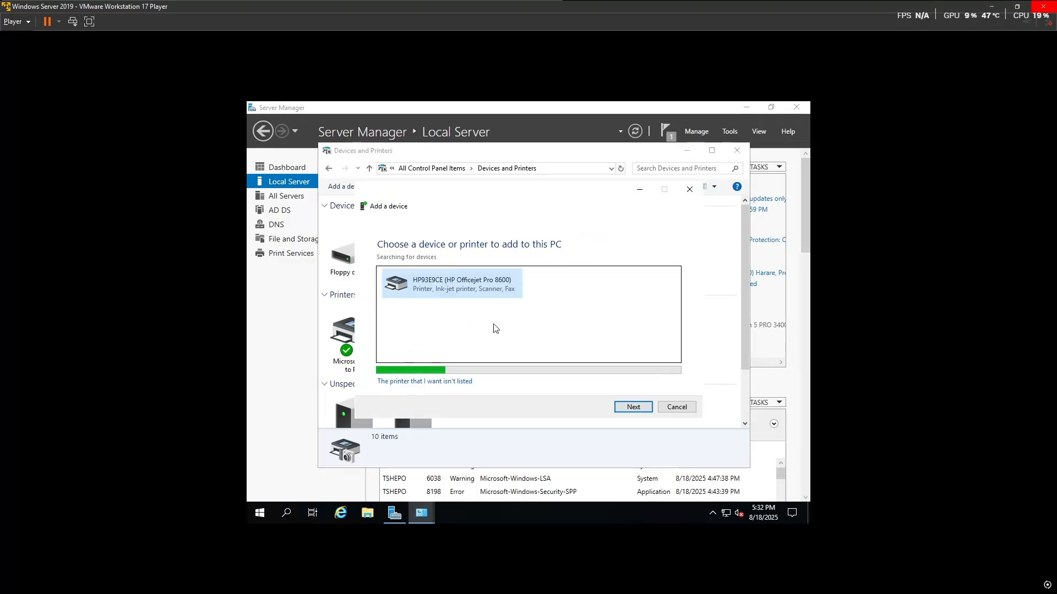
pyautogui.click(630, 408)
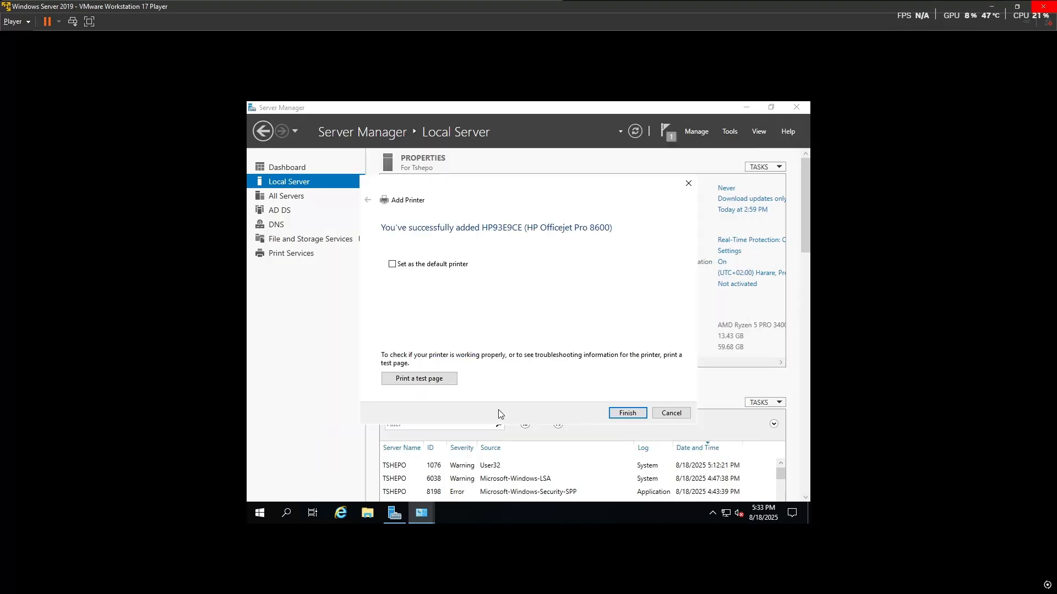
pyautogui.click(633, 407)
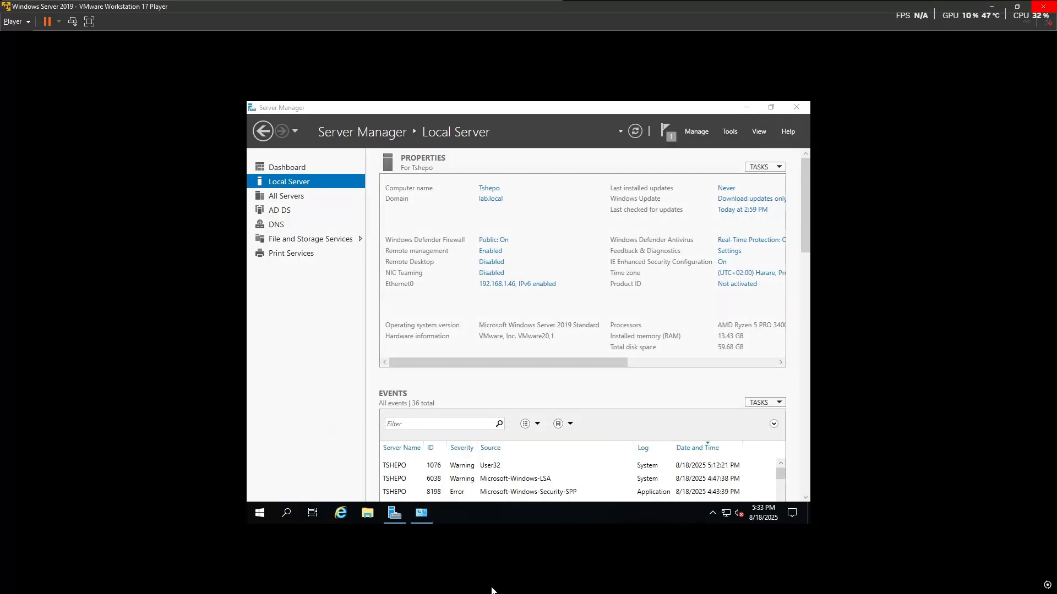
# Step: Close Devices and Printers and launch Print Management from Tools
pyautogui.moveTo(422, 513)
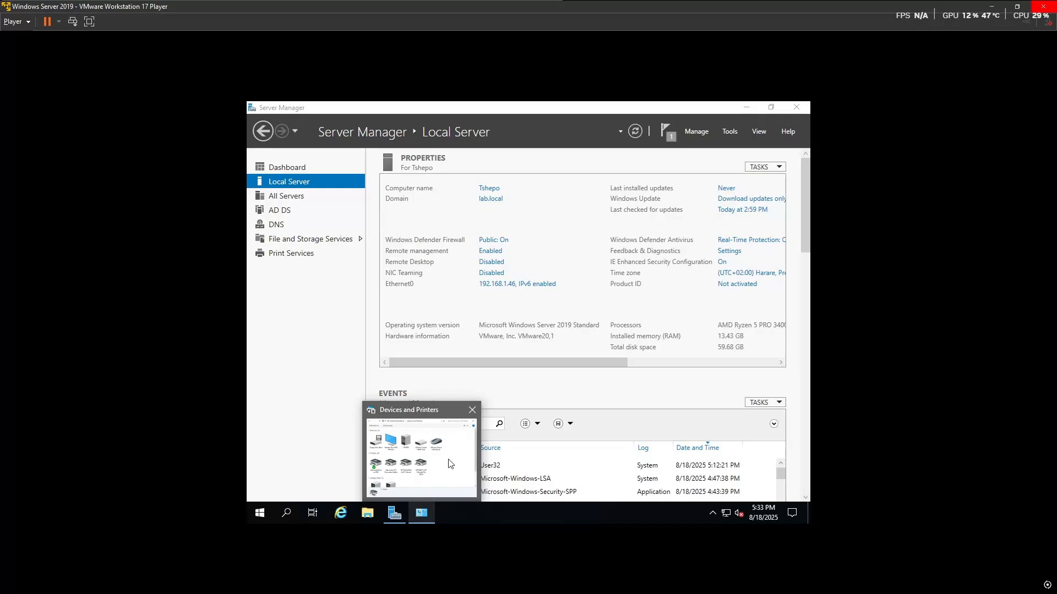
pyautogui.click(472, 410)
pyautogui.click(730, 132)
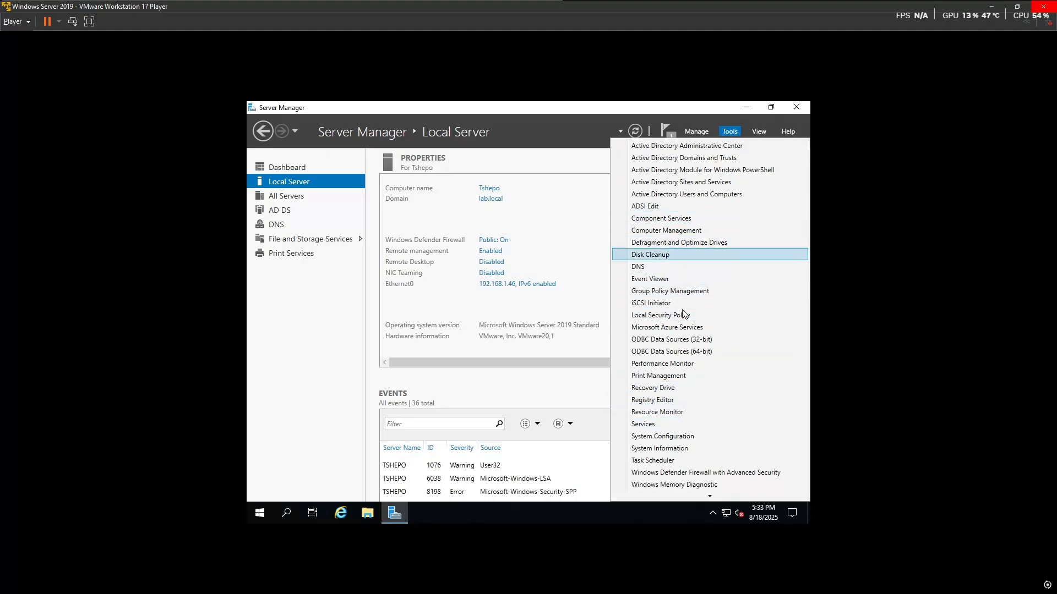
pyautogui.click(671, 376)
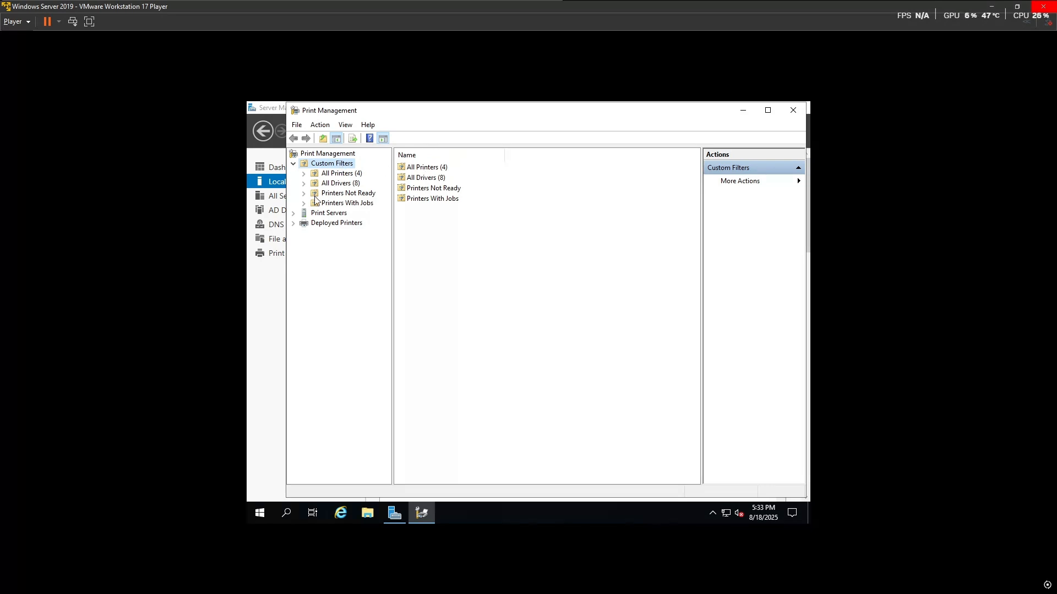
# Step: List the printers on local server Tshepo and select the HP93E9CE printer
pyautogui.click(294, 215)
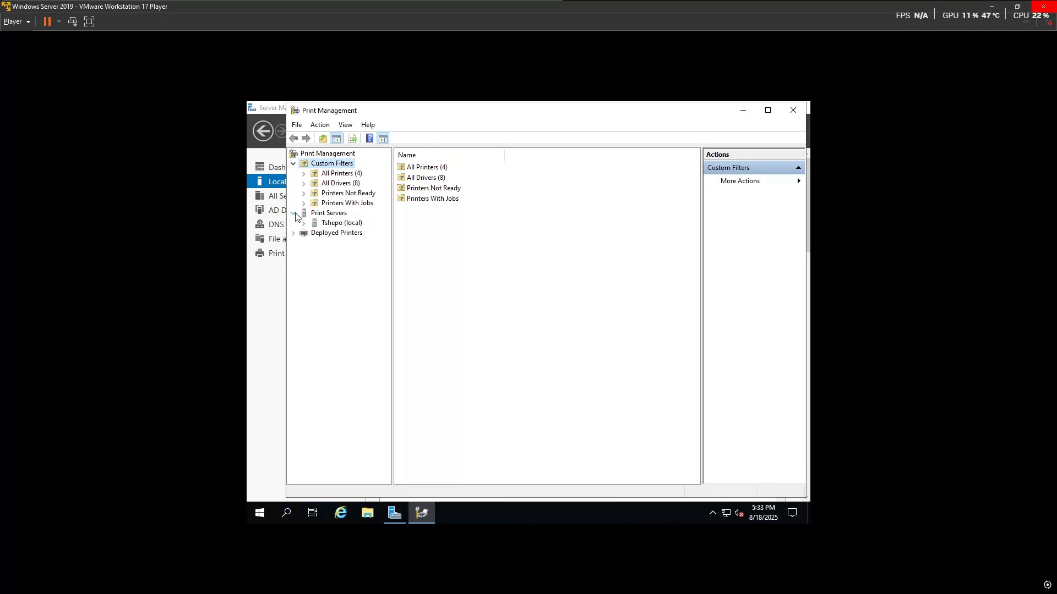
pyautogui.click(304, 224)
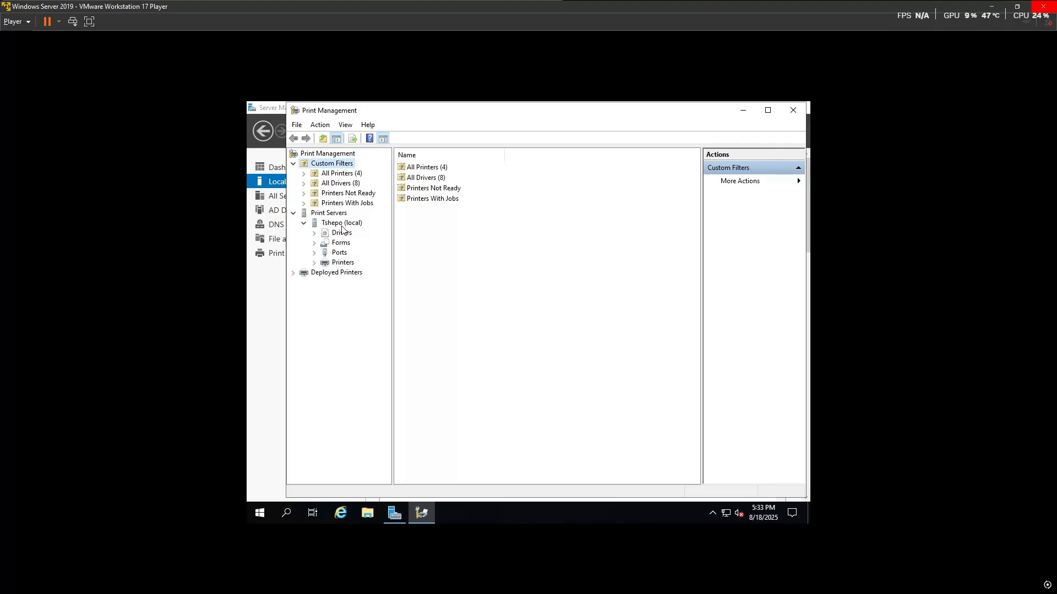
pyautogui.click(337, 264)
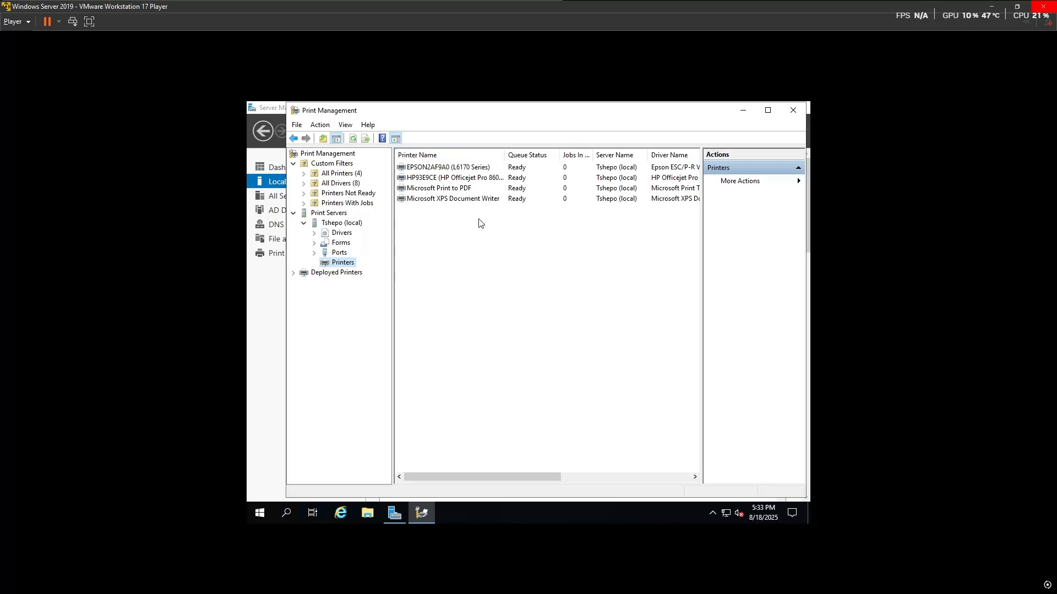
pyautogui.moveTo(477, 218); pyautogui.dragTo(470, 172)
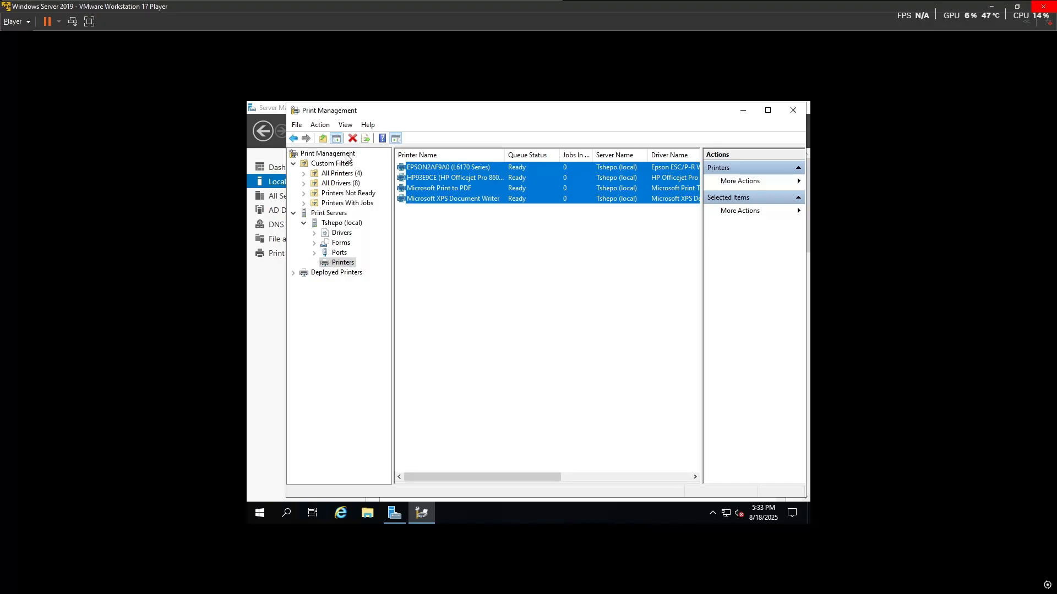
pyautogui.click(467, 199)
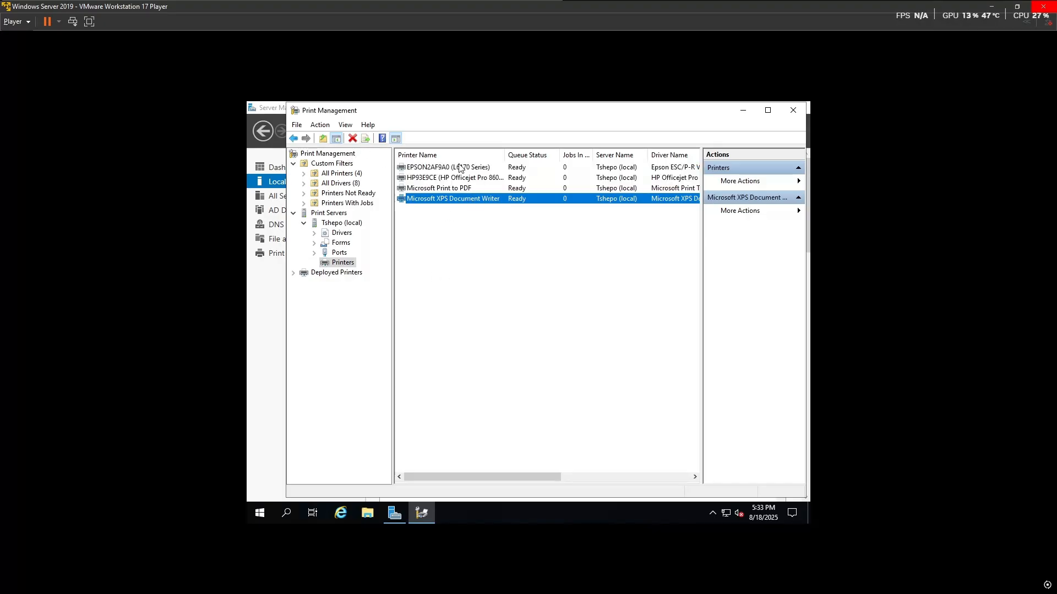
pyautogui.click(460, 178)
# Step: Share the HP Officejet Pro 8600 as 'IT DEPARTMENT PRINTER', then select the EPSON printer
pyautogui.rightClick(460, 179)
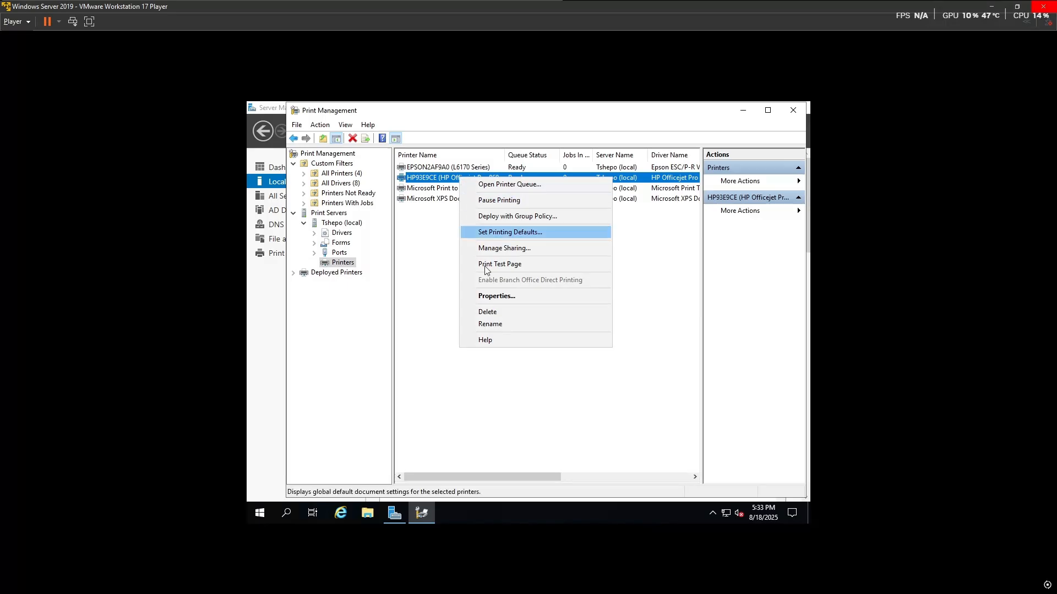
pyautogui.click(492, 296)
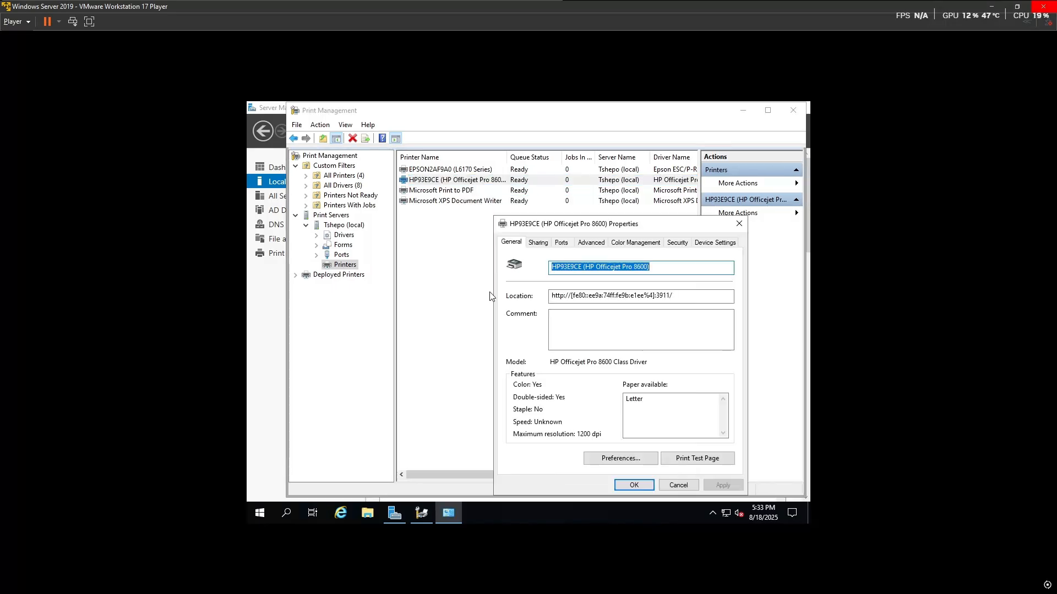
pyautogui.click(539, 243)
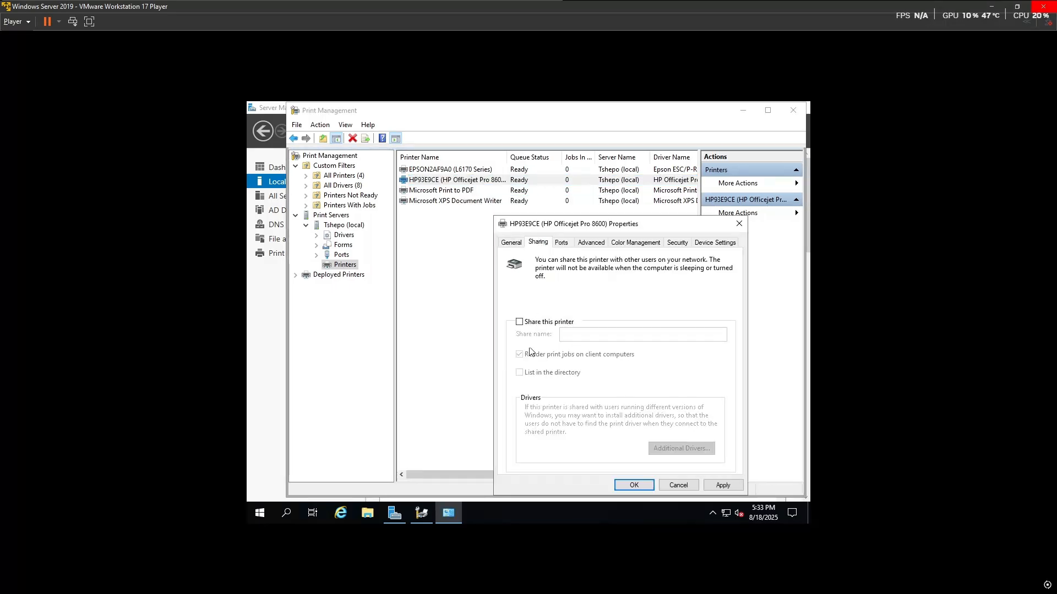
pyautogui.click(519, 322)
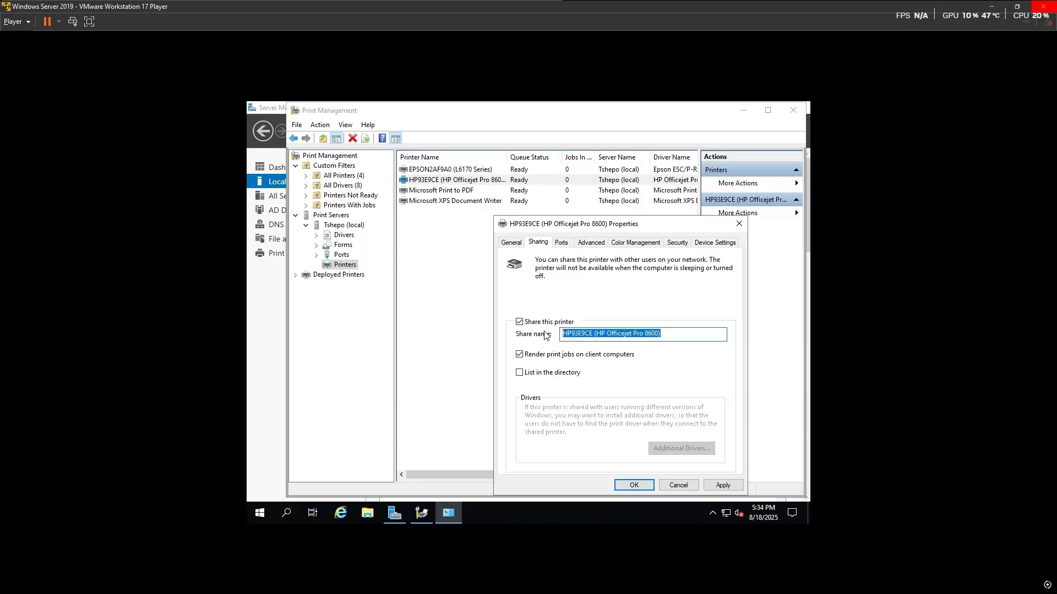
pyautogui.write('it d')
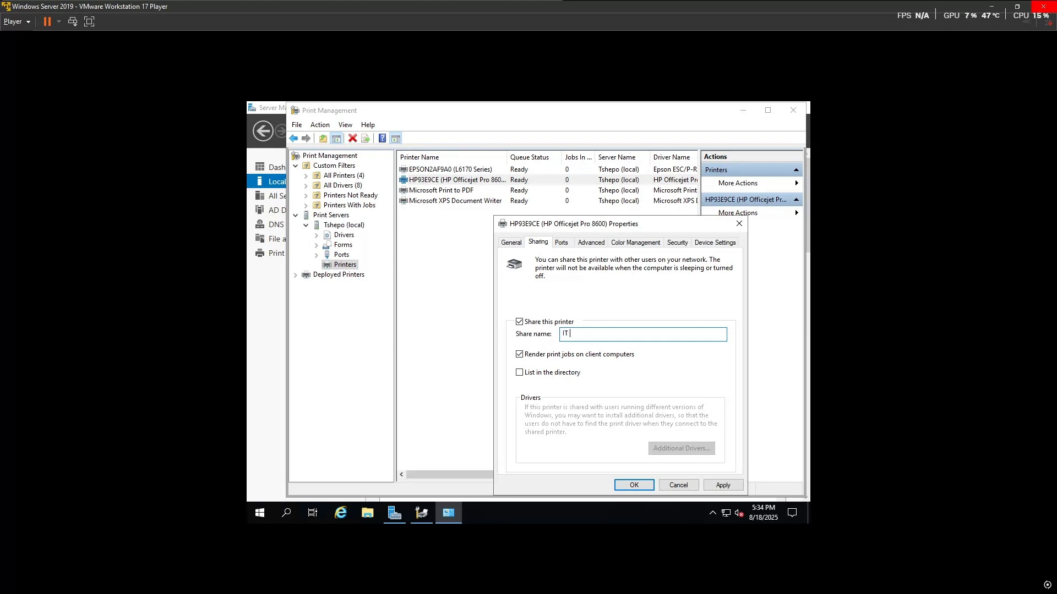
pyautogui.write('EPARTMENT PRINTER')
pyautogui.click(716, 485)
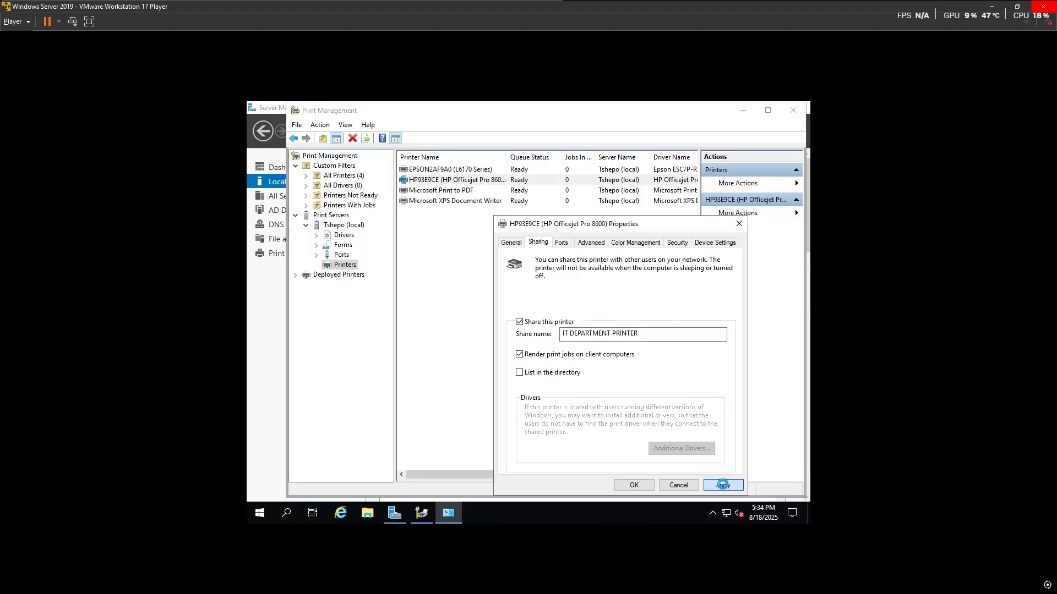
pyautogui.click(634, 485)
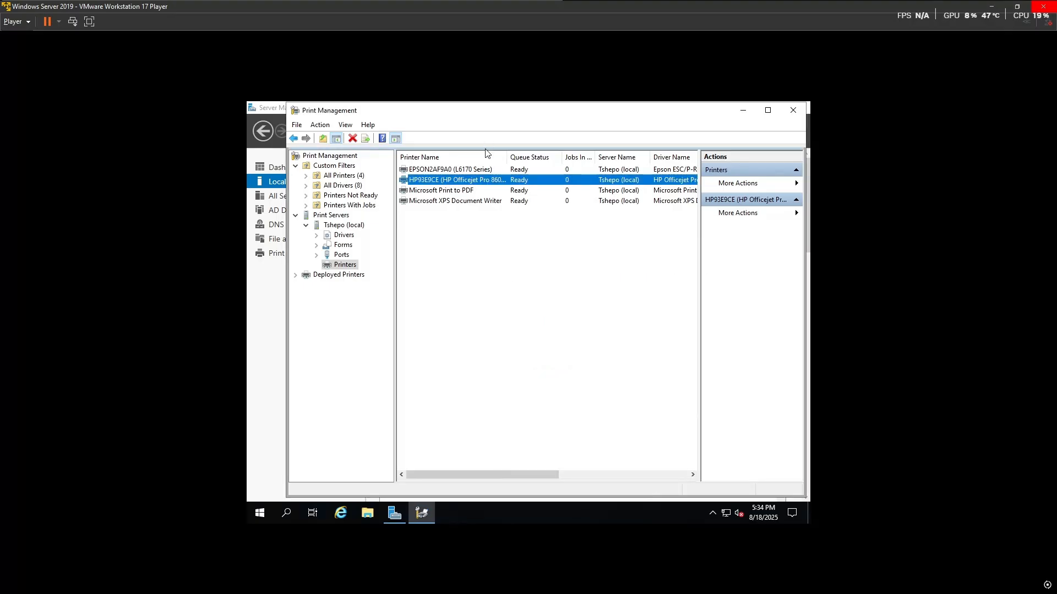
pyautogui.click(471, 170)
pyautogui.rightClick(471, 170)
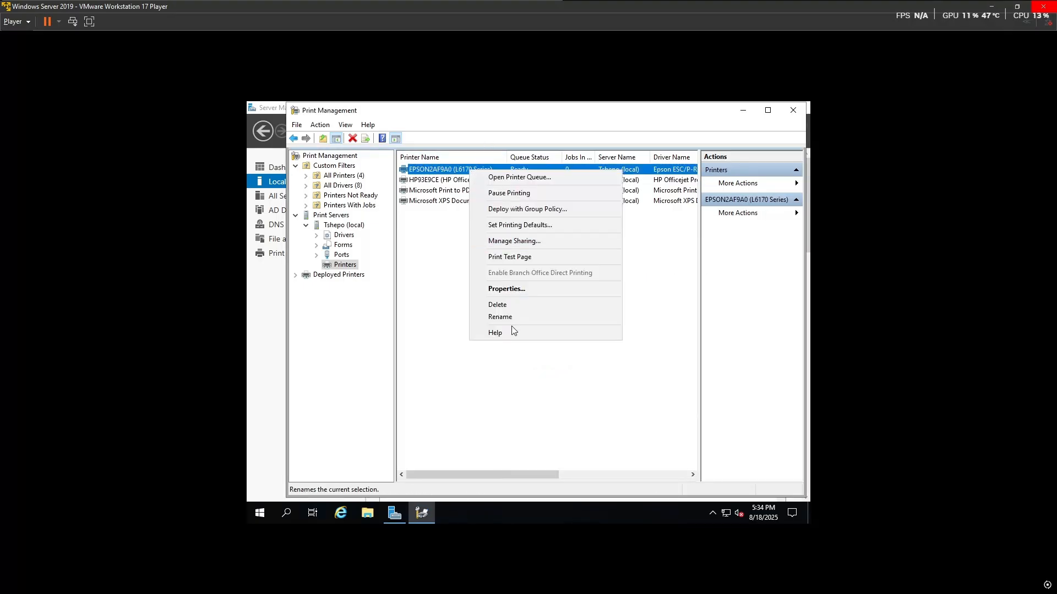
# Step: Enable sharing on the EPSON L6170 Series with share name 'SALES DEPARTMENT PRINTER' and apply
pyautogui.click(511, 289)
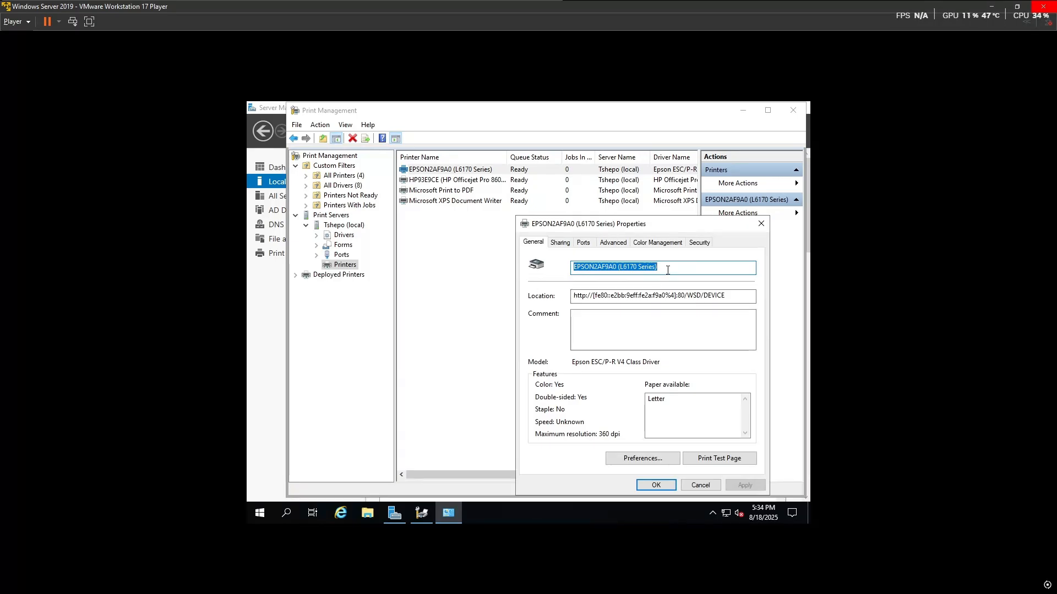
pyautogui.click(560, 242)
pyautogui.click(555, 325)
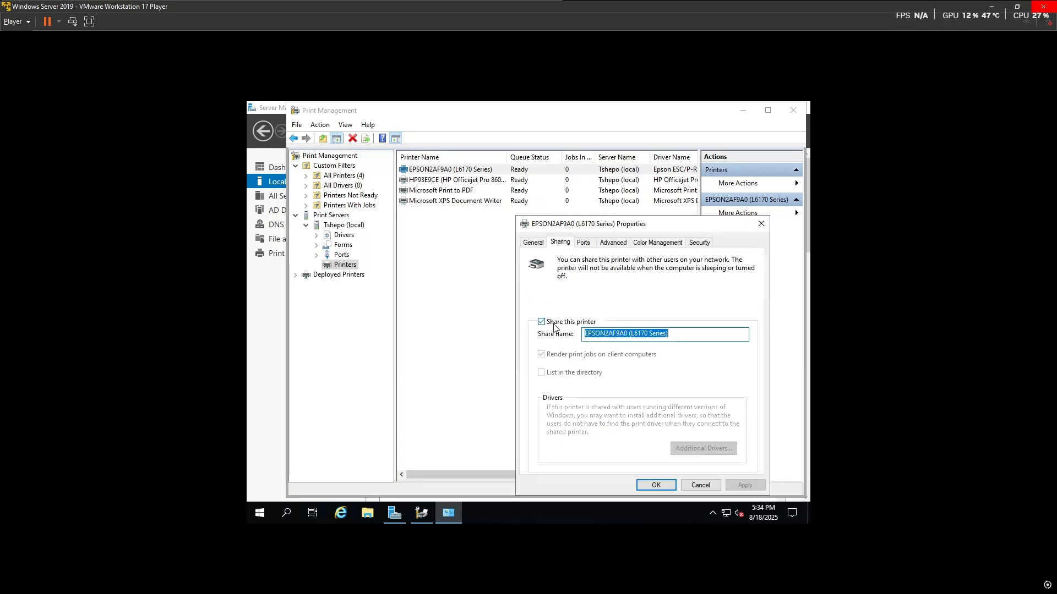
pyautogui.write('SALES DEPARTMENT PRINTER')
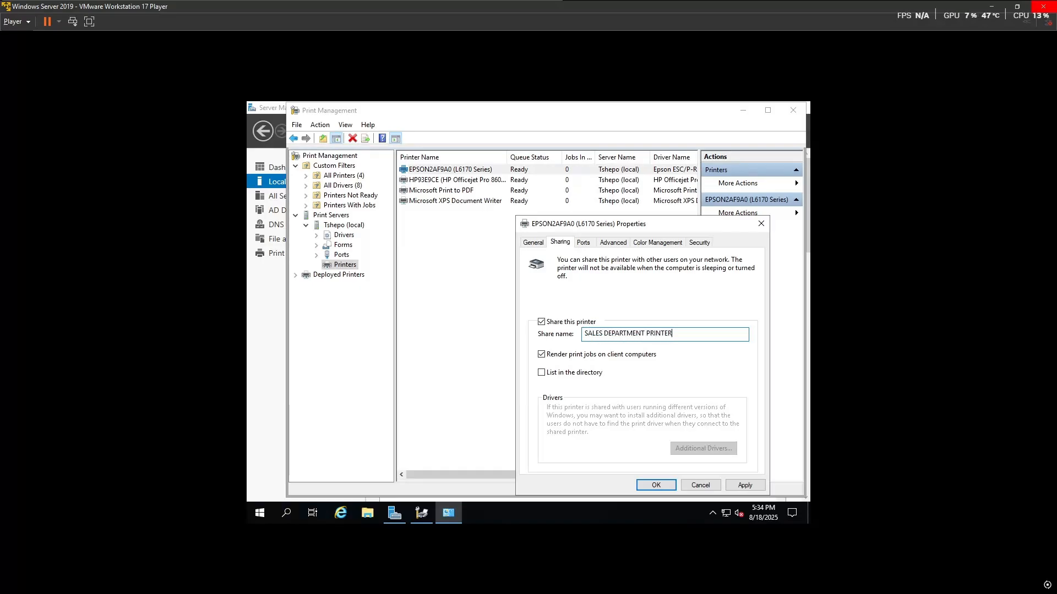
pyautogui.click(745, 484)
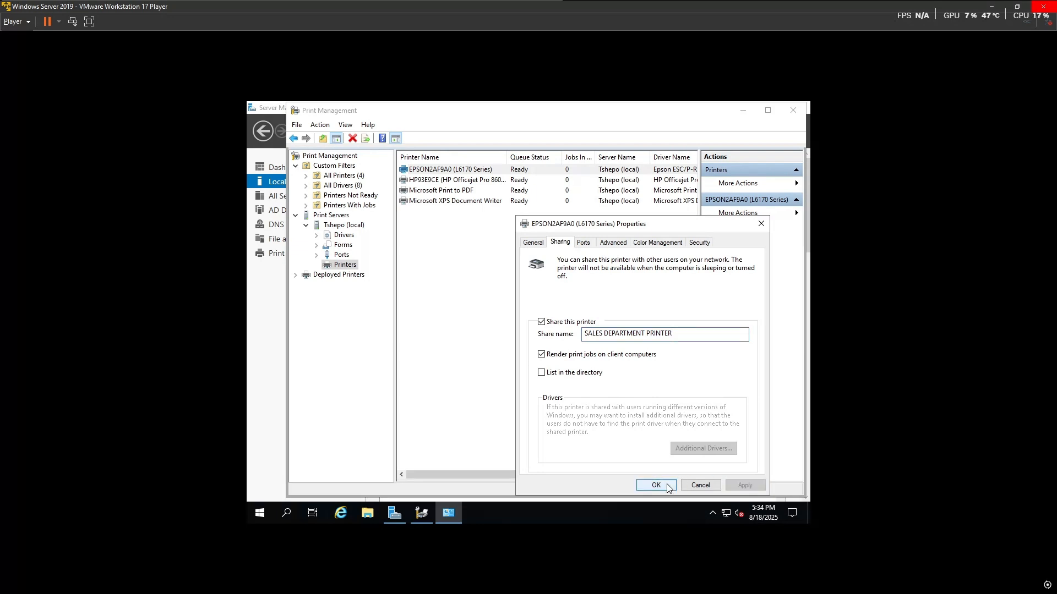
pyautogui.click(655, 485)
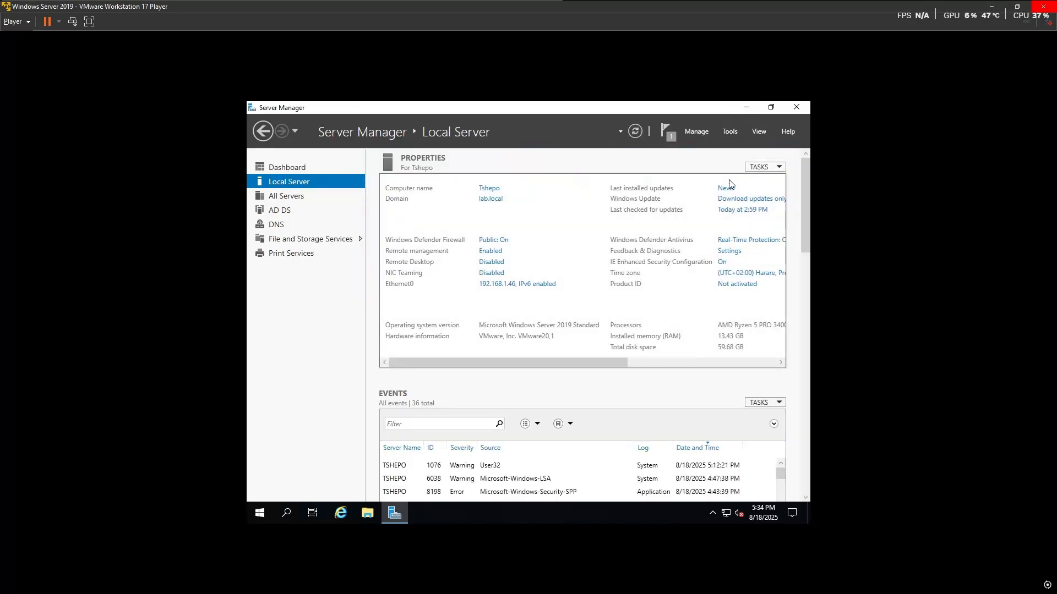
# Step: Close Print Management, launch Group Policy Management, and select the IT unit
pyautogui.click(793, 110)
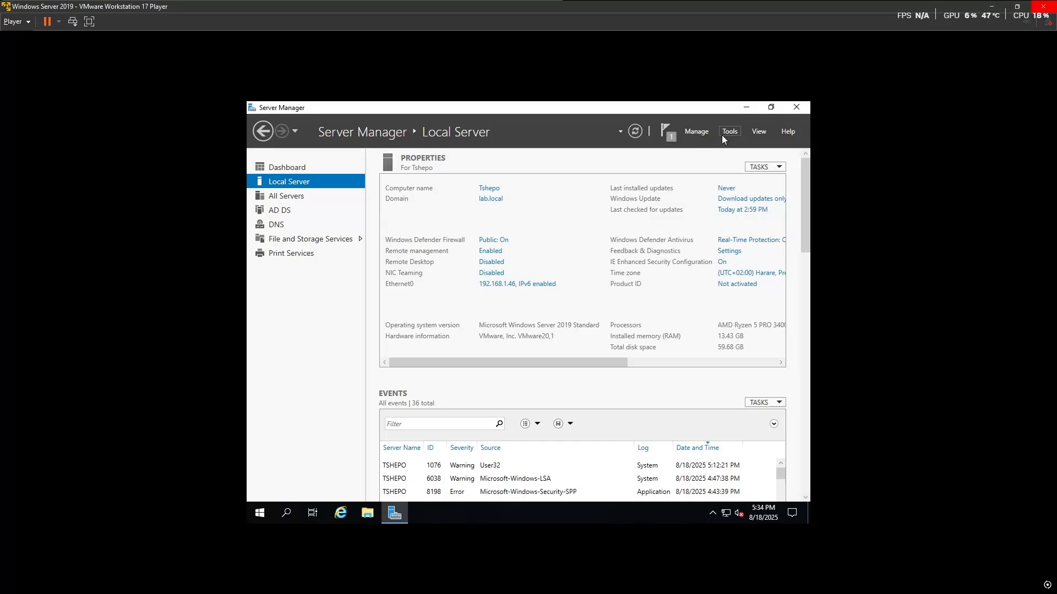
pyautogui.click(721, 135)
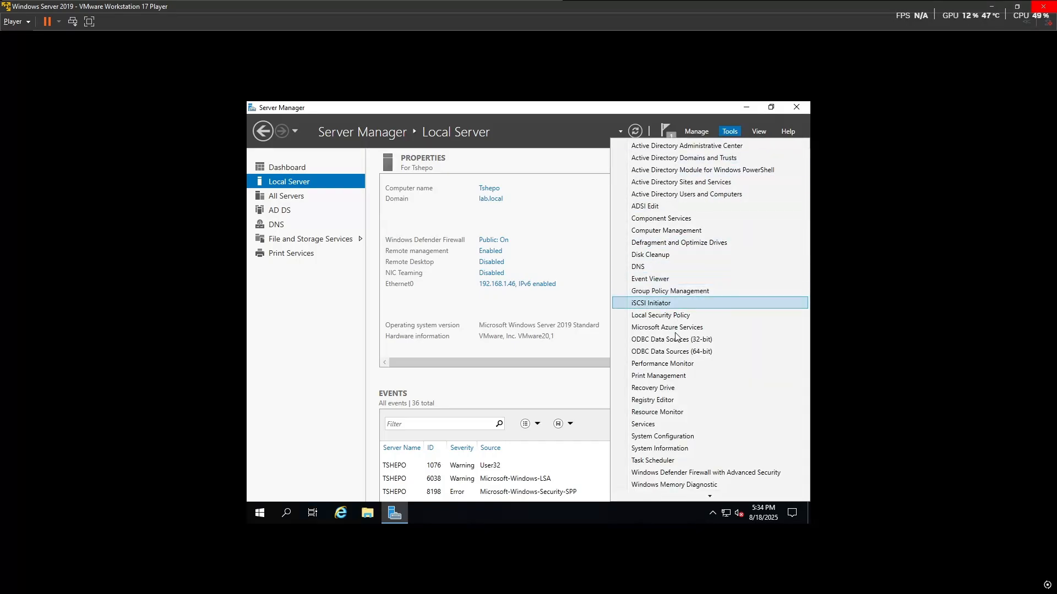
pyautogui.click(676, 291)
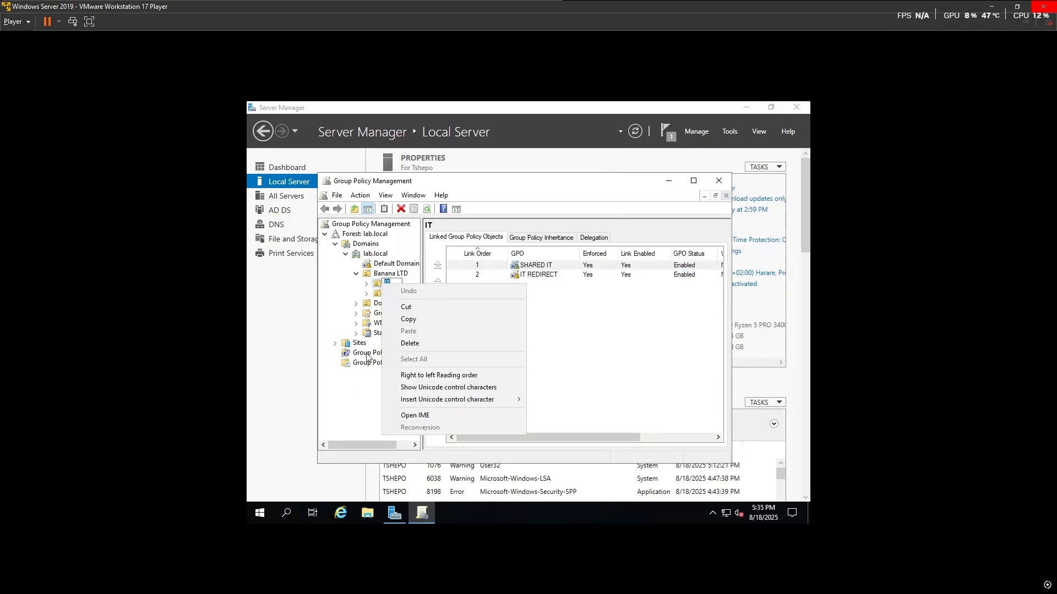
pyautogui.click(356, 387)
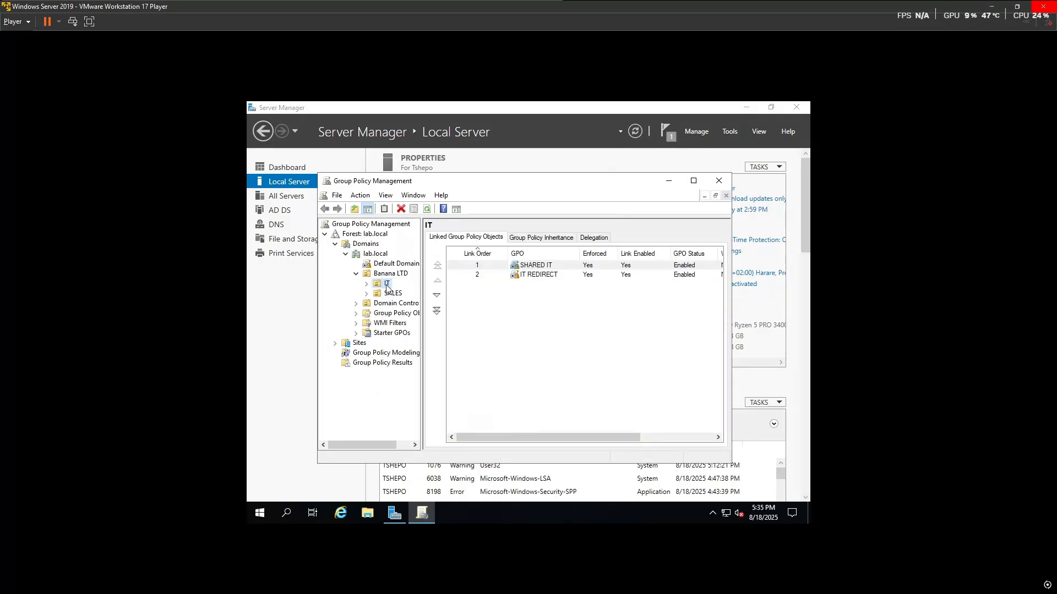
pyautogui.rightClick(387, 284)
pyautogui.click(446, 292)
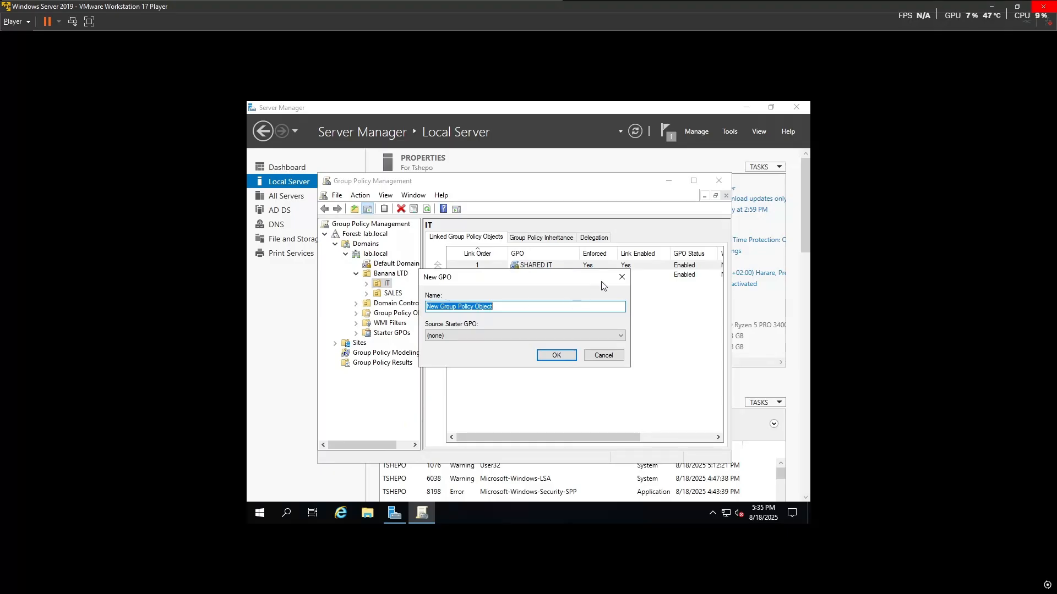
pyautogui.click(622, 277)
# Step: Attempt a GPO named 'PRINTER' linked to IT, abandoning it after an error
pyautogui.rightClick(387, 283)
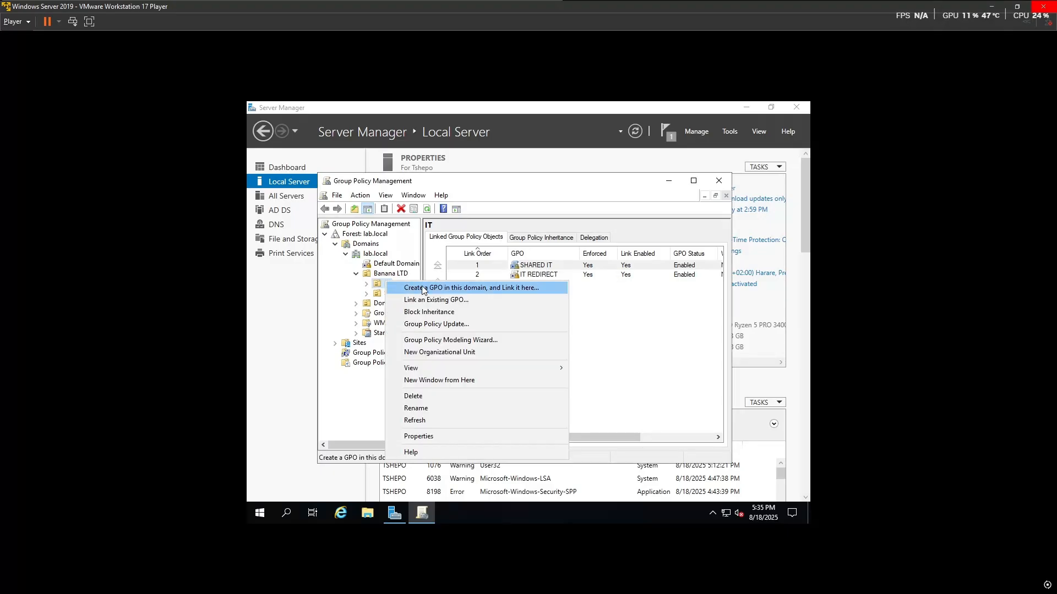
pyautogui.click(457, 288)
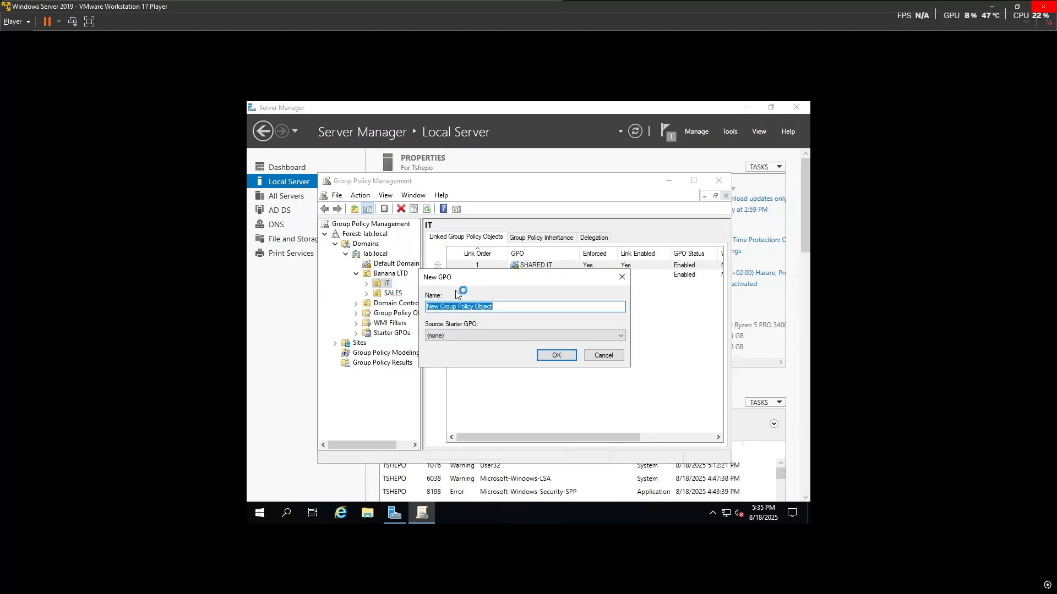
pyautogui.write('PRINTER')
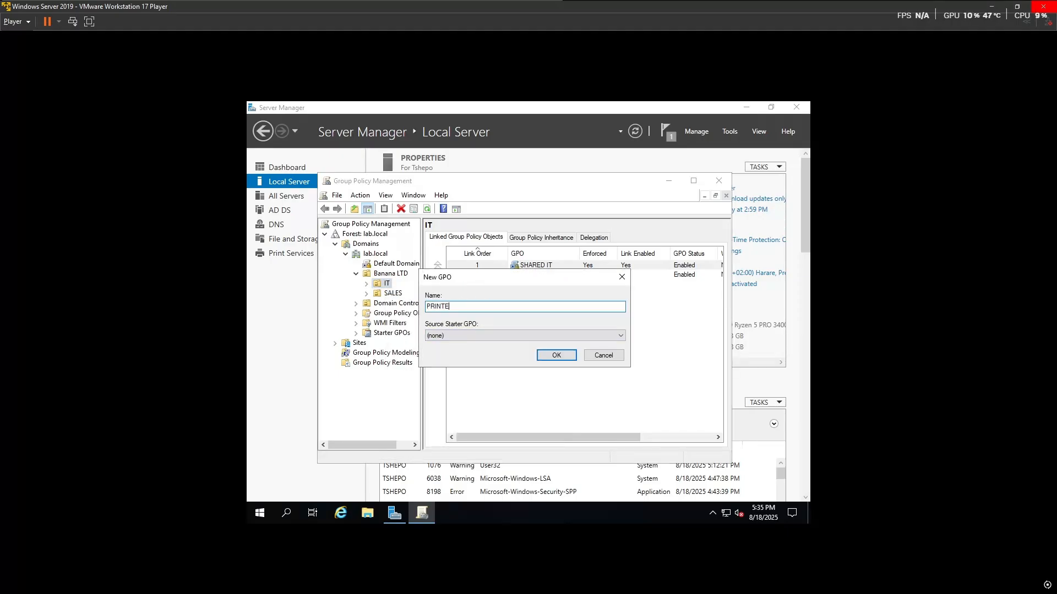
pyautogui.click(558, 356)
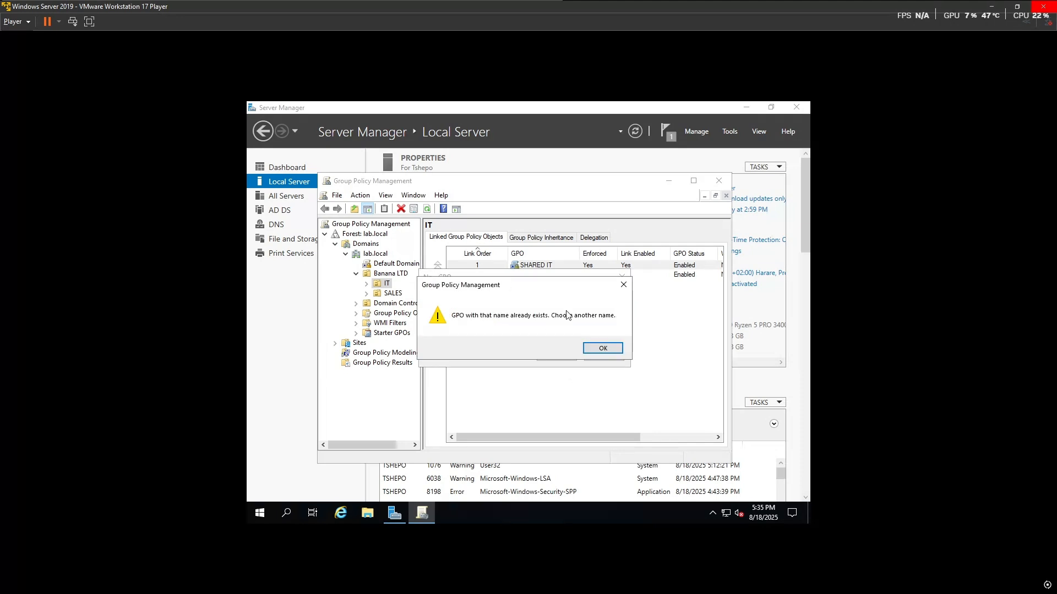
pyautogui.click(601, 348)
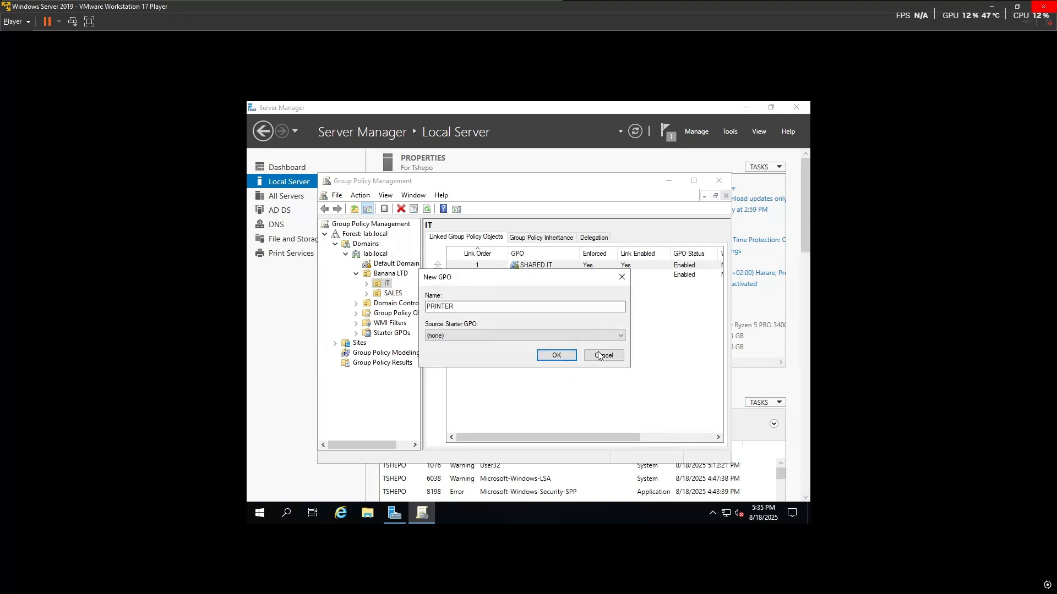
pyautogui.click(558, 356)
pyautogui.click(625, 284)
pyautogui.click(622, 275)
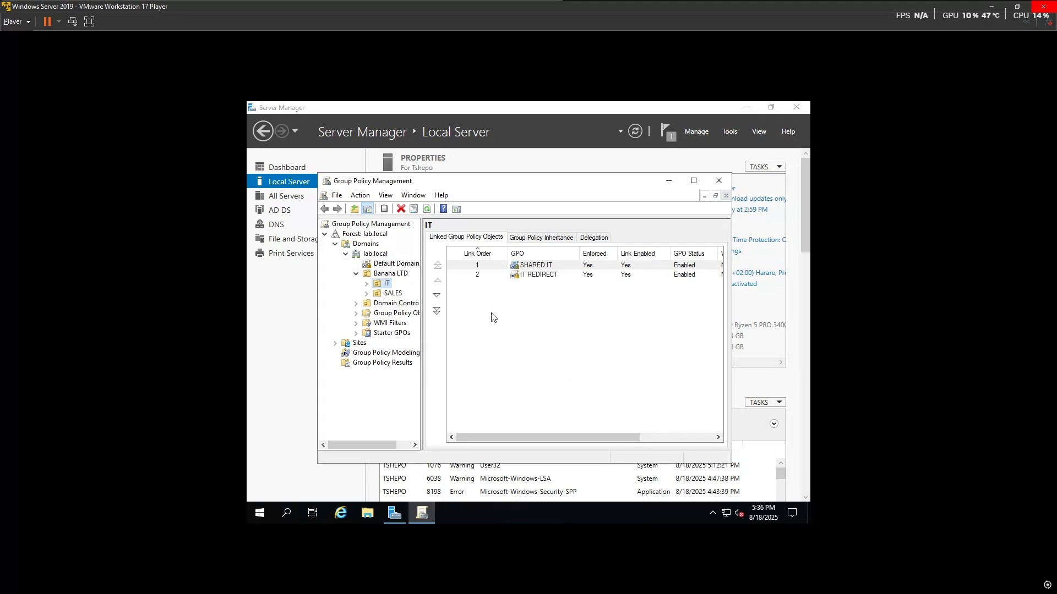
# Step: Create the GPO 'PRINTER 1' linked to IT and open it for editing
pyautogui.click(366, 284)
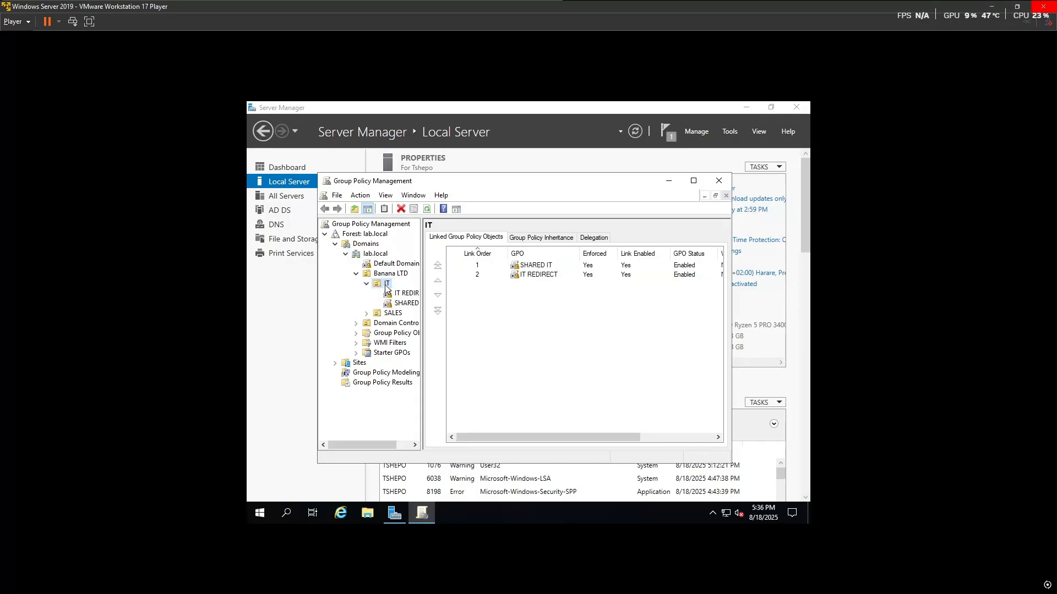
pyautogui.rightClick(387, 285)
pyautogui.click(474, 293)
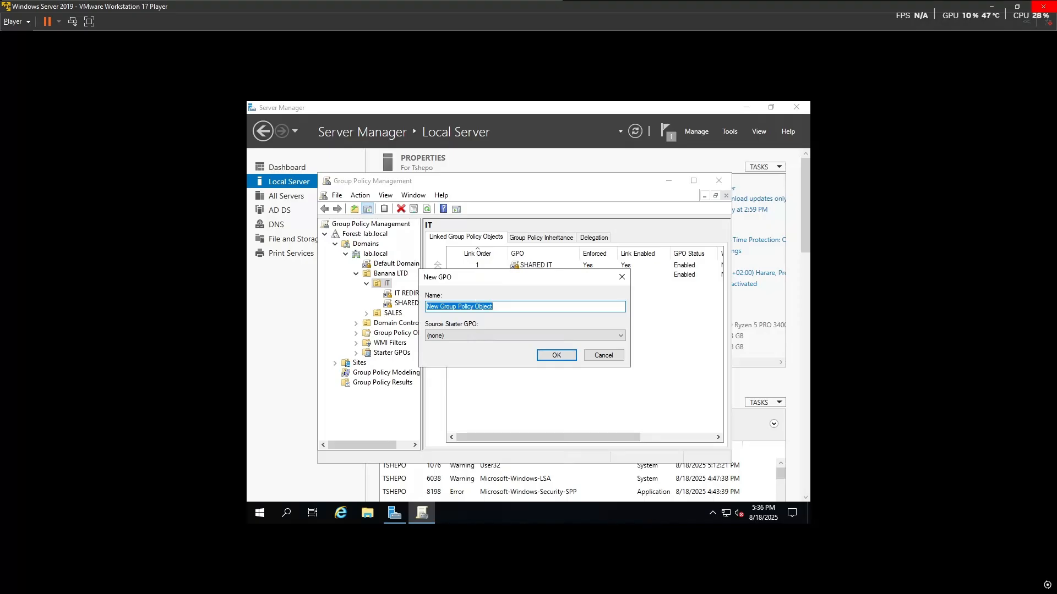
pyautogui.write('PRINTER 1')
pyautogui.press('Return')
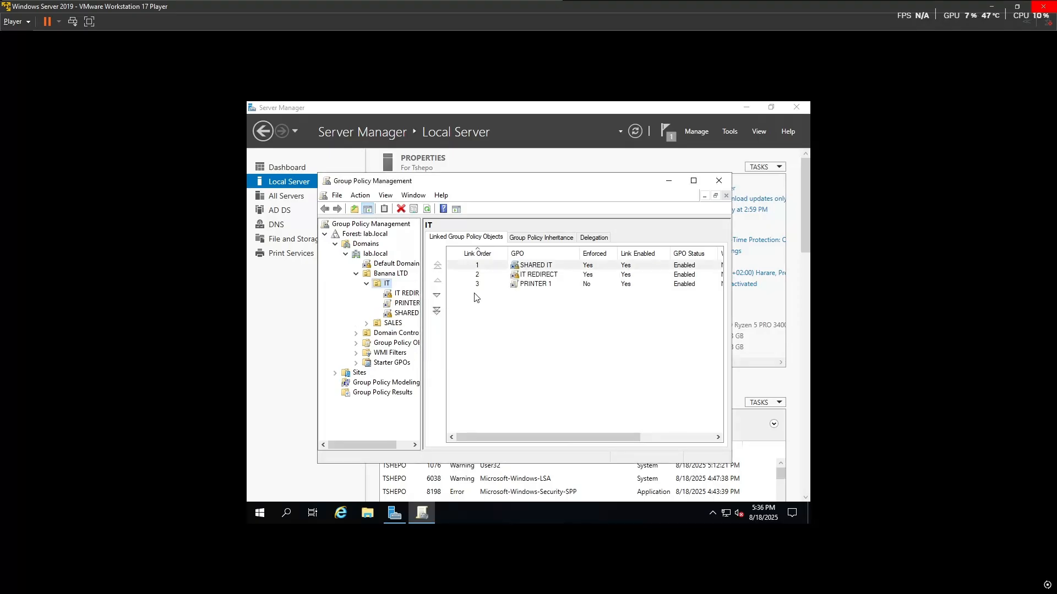
pyautogui.click(531, 286)
pyautogui.rightClick(531, 287)
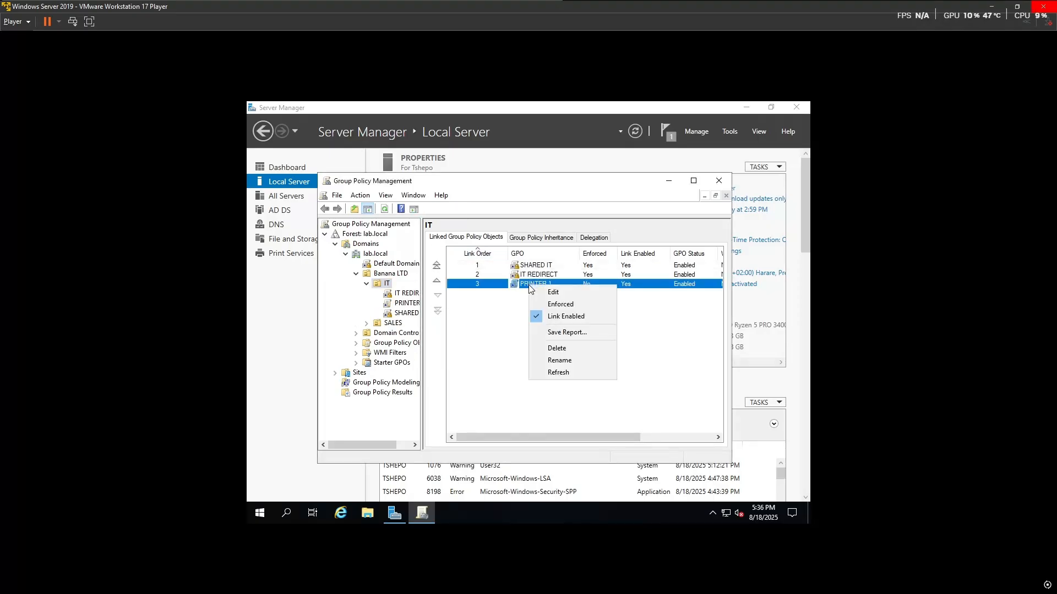
pyautogui.click(544, 292)
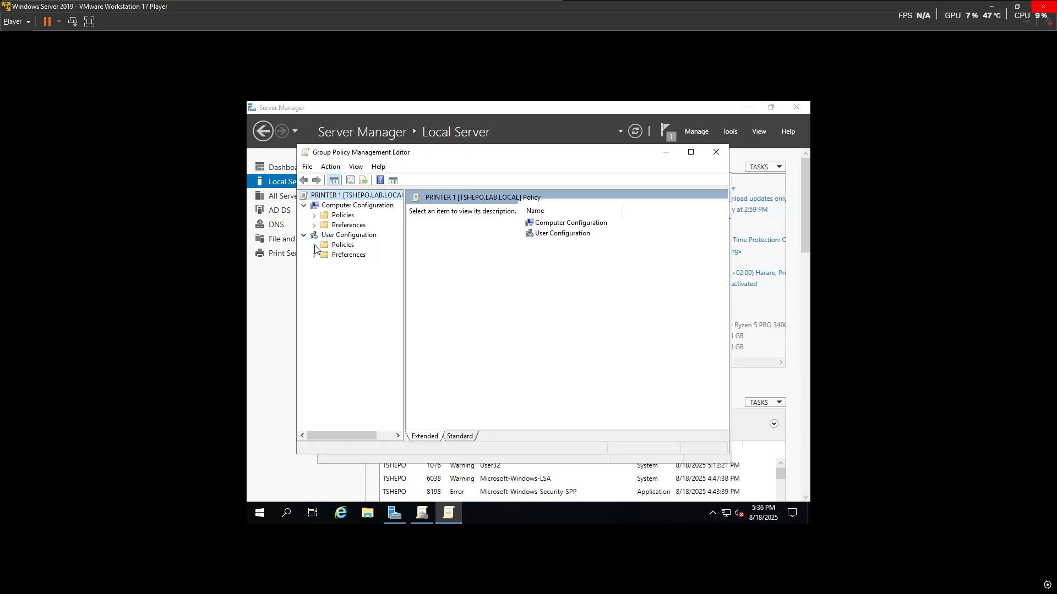
# Step: Open User Configuration Deployed Printers, start Deploy Printer, and close it without changes
pyautogui.click(314, 245)
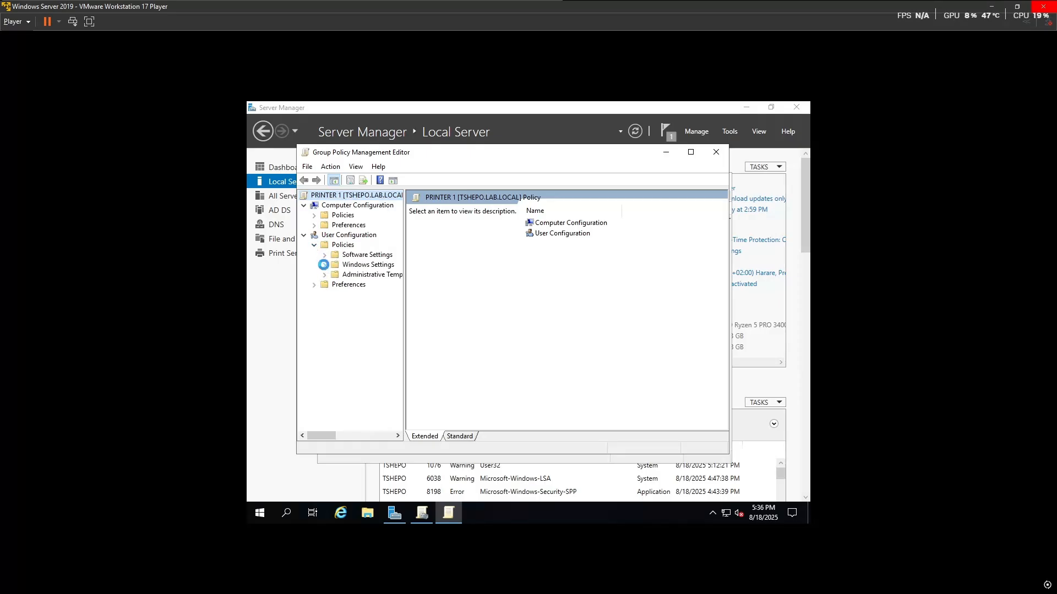
pyautogui.click(325, 265)
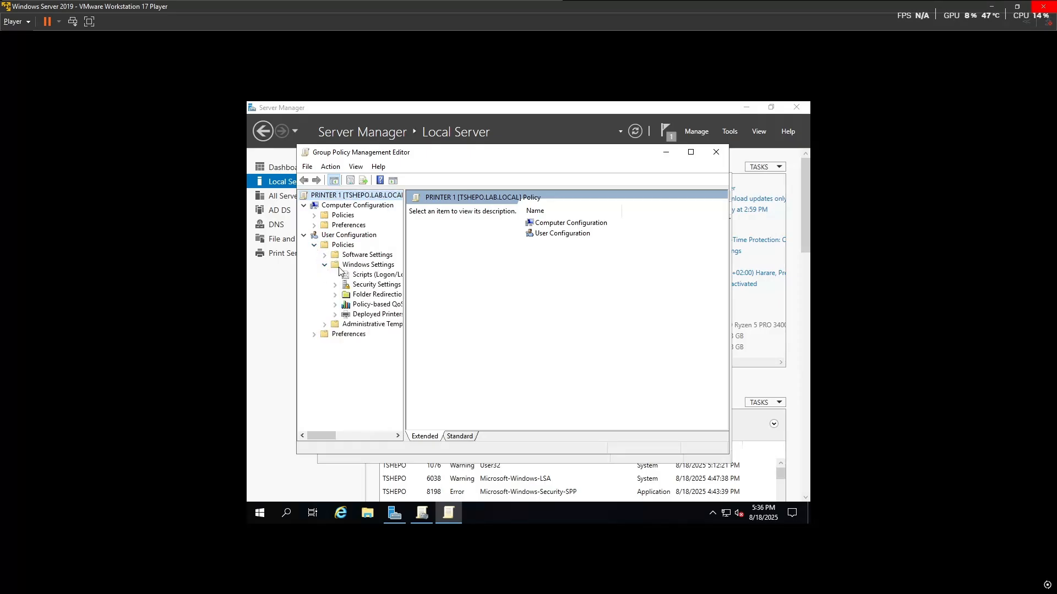
pyautogui.click(353, 316)
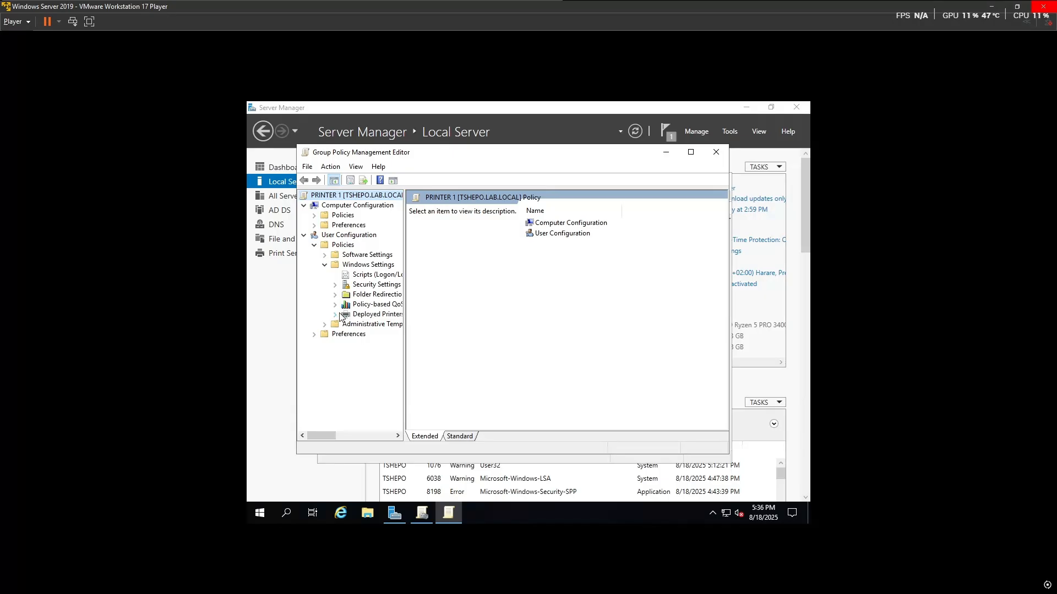
pyautogui.rightClick(379, 317)
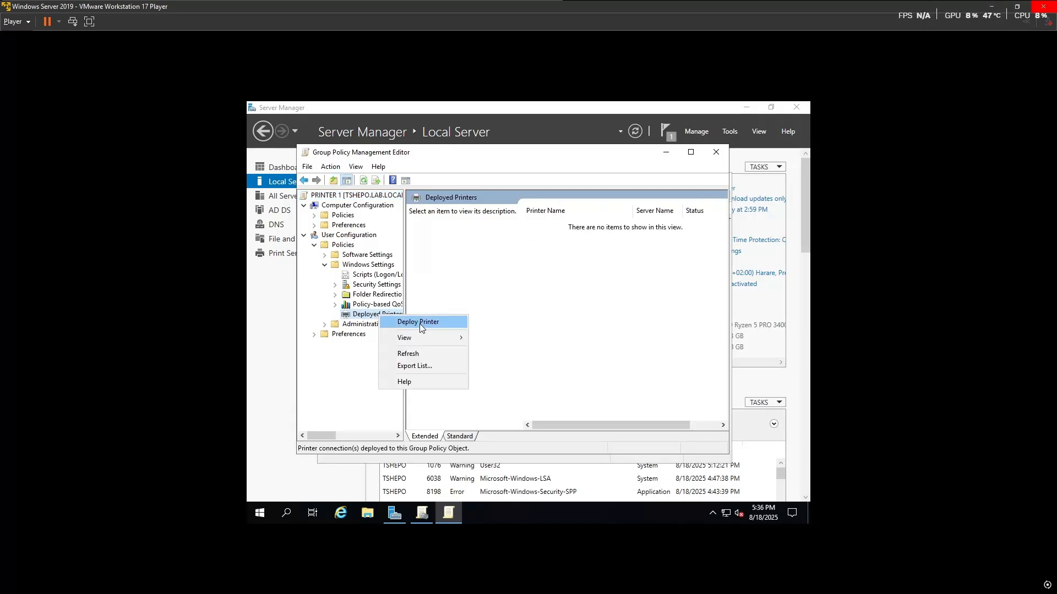
pyautogui.click(420, 324)
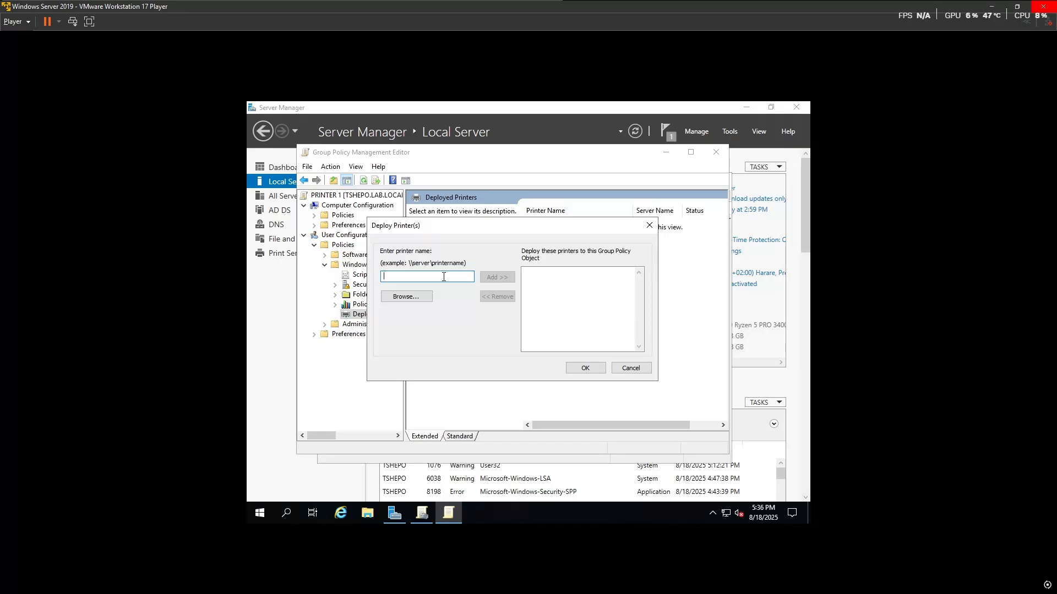
pyautogui.click(655, 230)
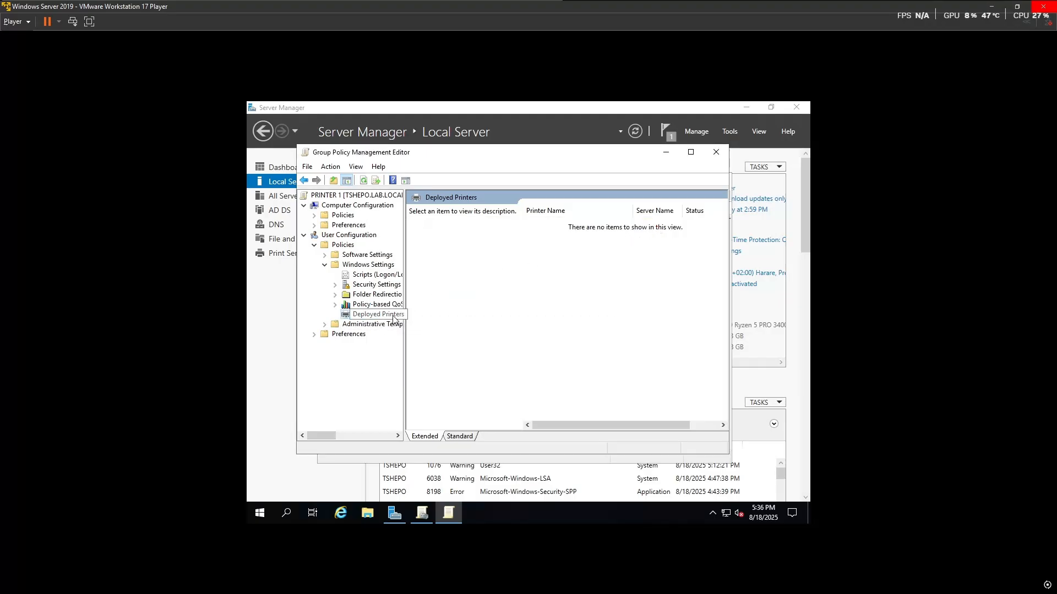
# Step: Collapse Policies and show User Preferences > Control Panel Settings > Printers
pyautogui.click(326, 267)
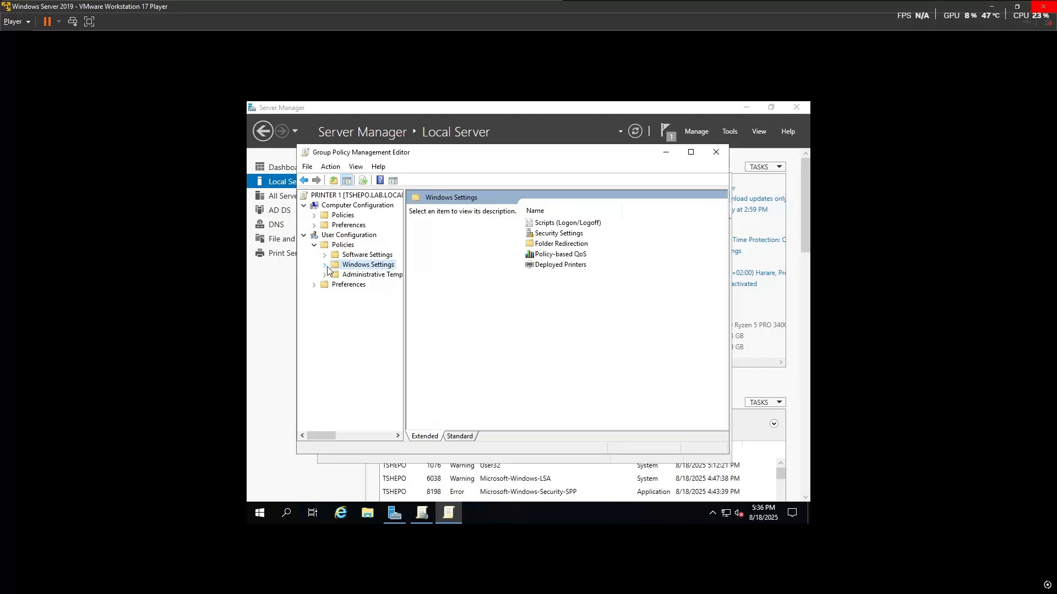
pyautogui.click(316, 245)
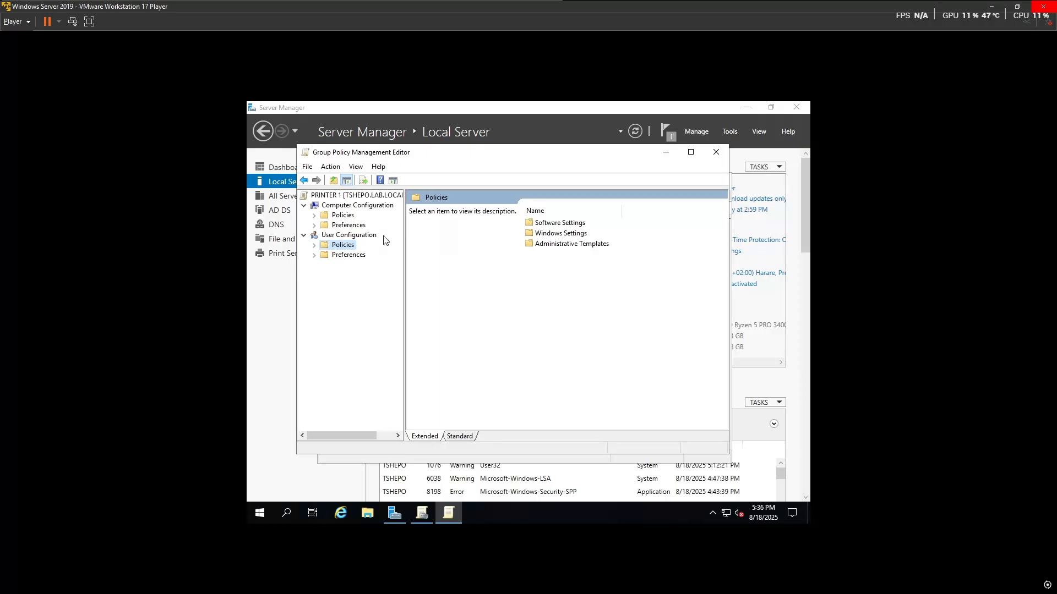
pyautogui.click(314, 256)
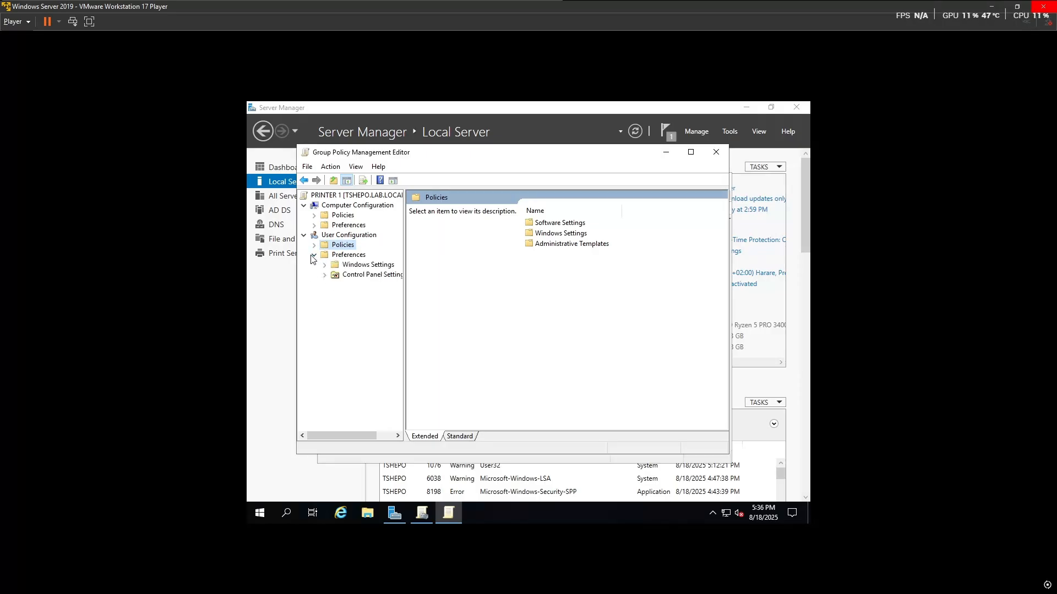
pyautogui.click(325, 275)
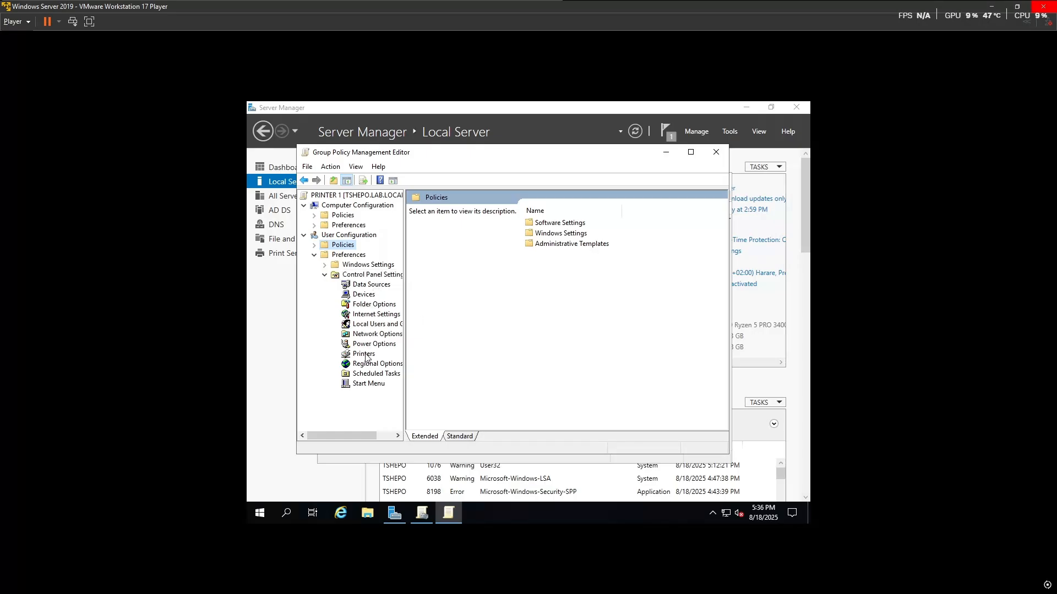
pyautogui.click(364, 355)
# Step: Create a new Shared Printer preference with its action set to Create
pyautogui.rightClick(368, 353)
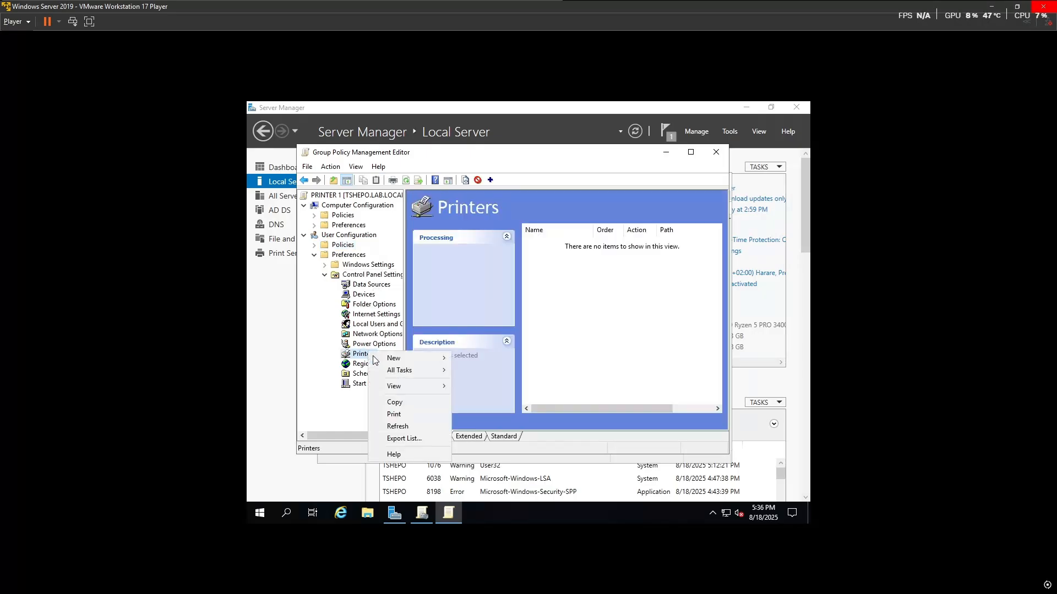
pyautogui.moveTo(392, 363)
pyautogui.click(470, 360)
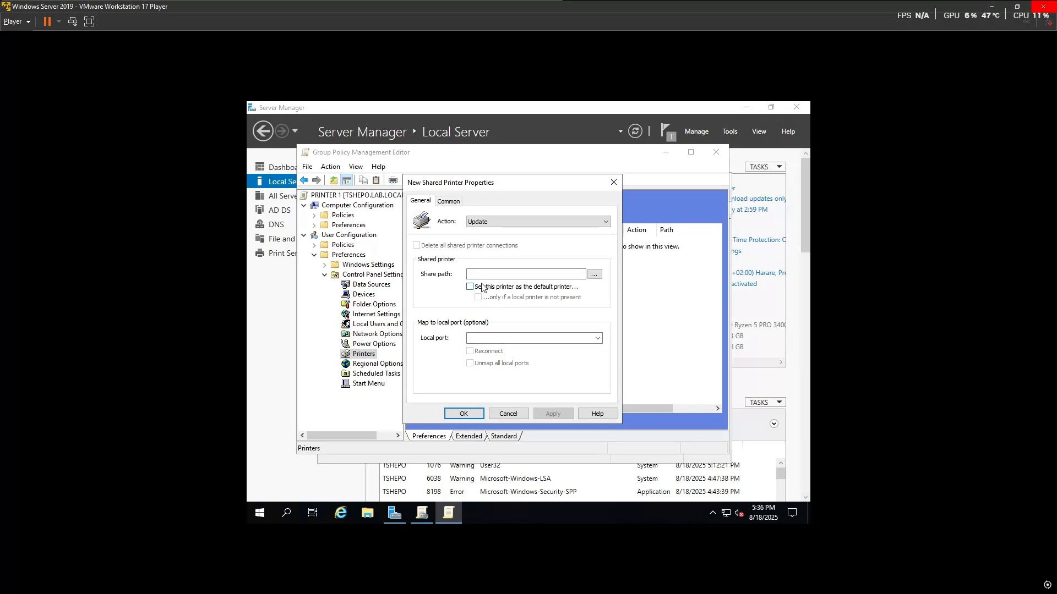
pyautogui.click(518, 224)
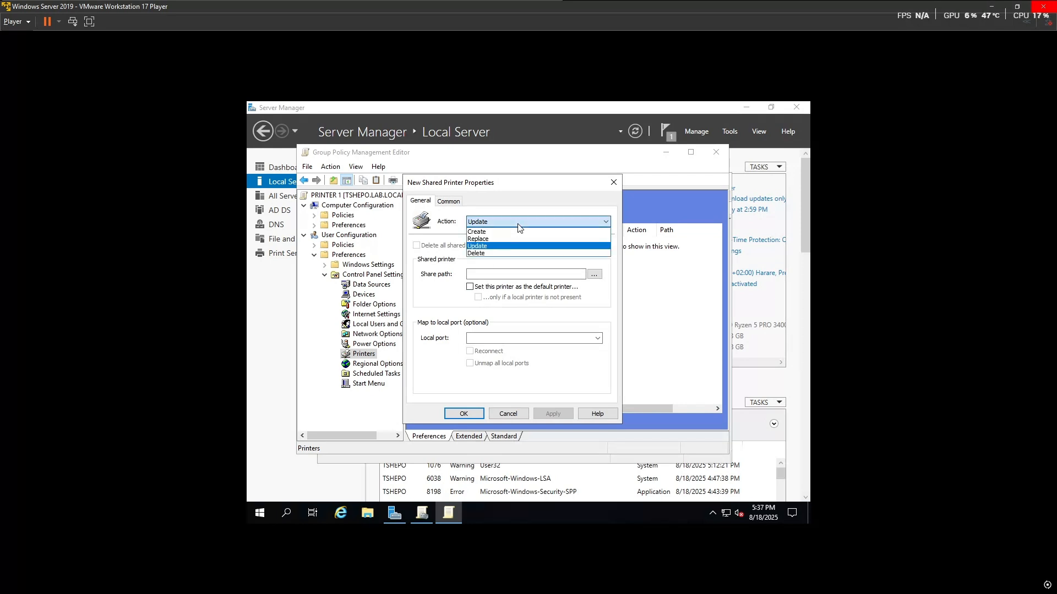
pyautogui.click(495, 232)
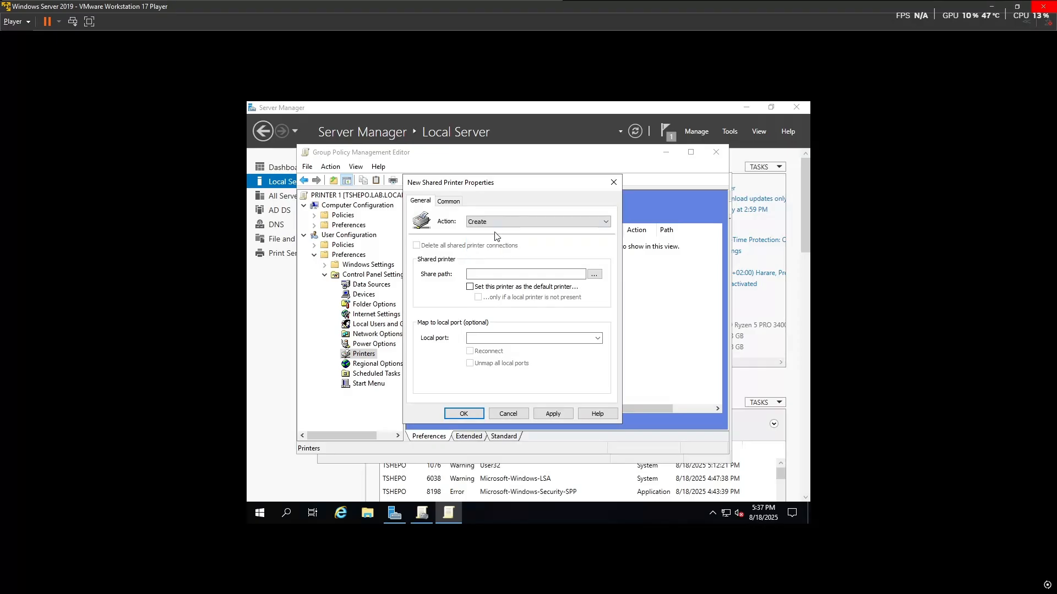
pyautogui.click(493, 273)
# Step: Check the IT unit's members in Active Directory Users and Computers, then launch Print Management from Tools
pyautogui.click(394, 513)
pyautogui.click(729, 131)
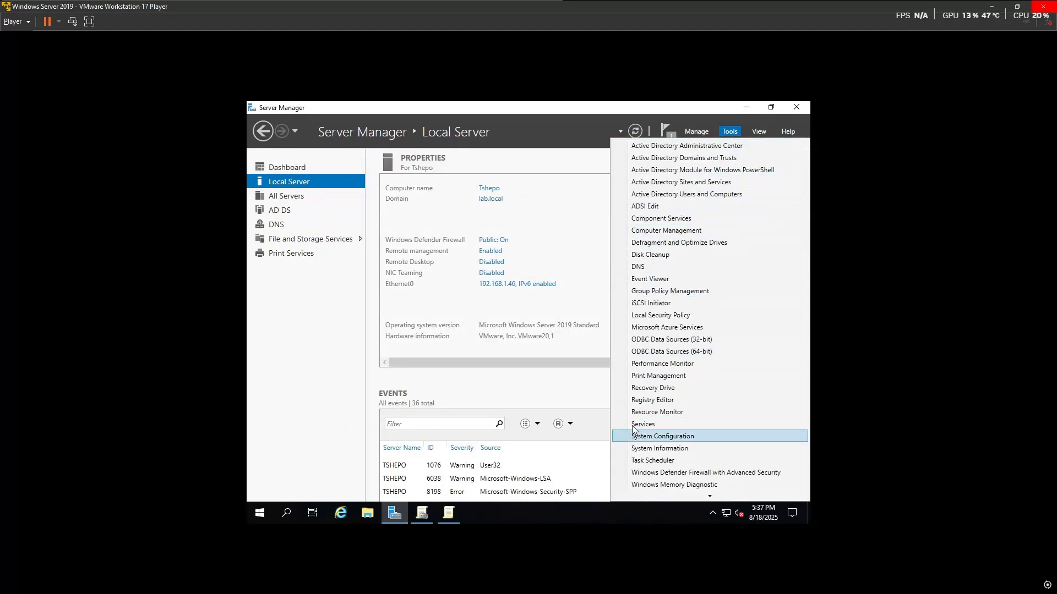
pyautogui.click(681, 197)
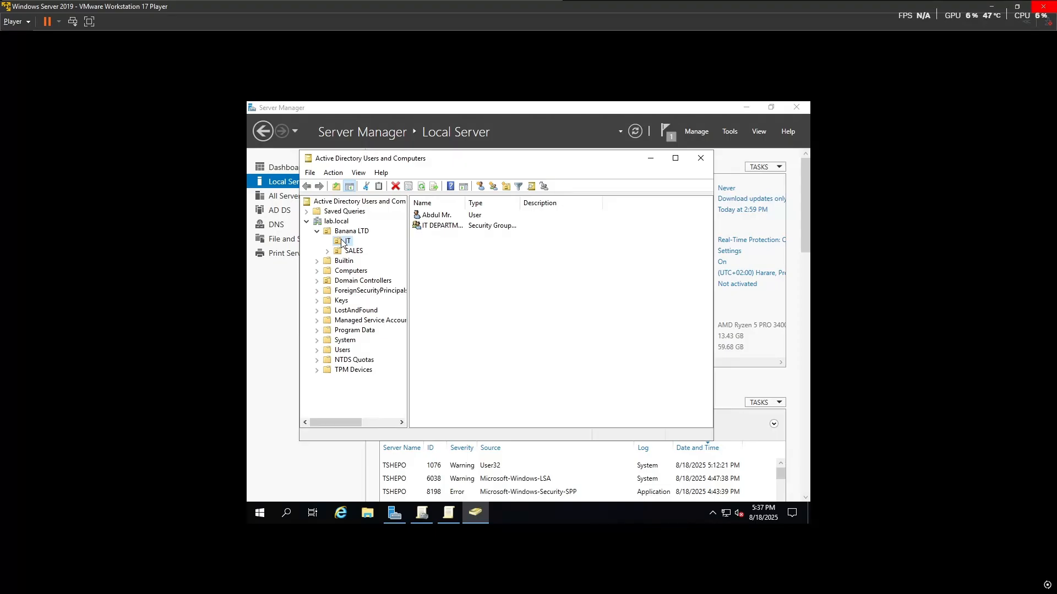
pyautogui.click(701, 158)
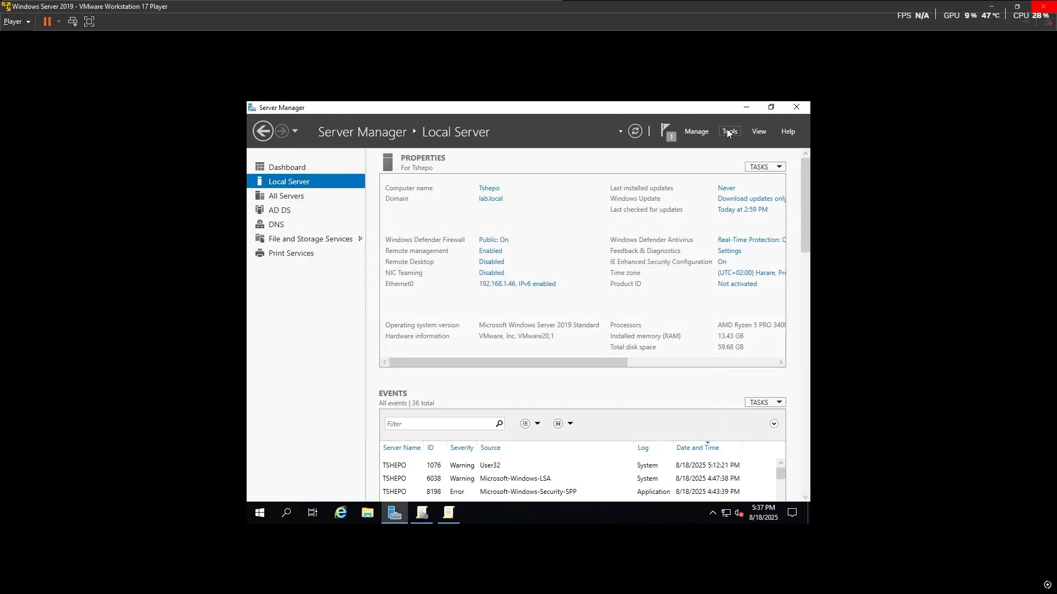
pyautogui.click(727, 133)
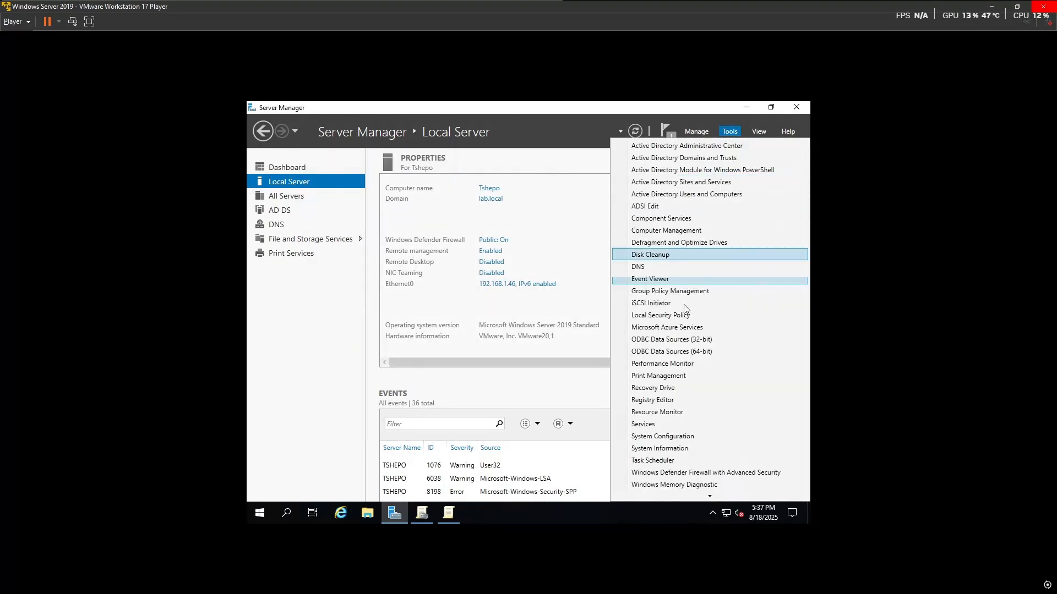
pyautogui.click(676, 378)
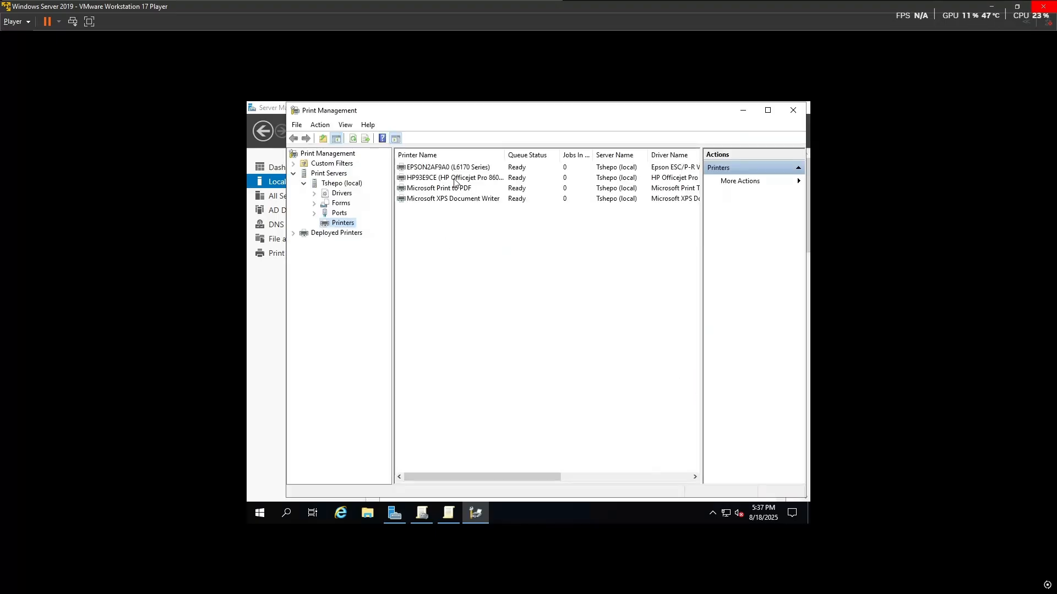
# Step: Open the EPSON printer's properties and review its Sharing, Advanced, Color Management, Security and General details
pyautogui.click(455, 181)
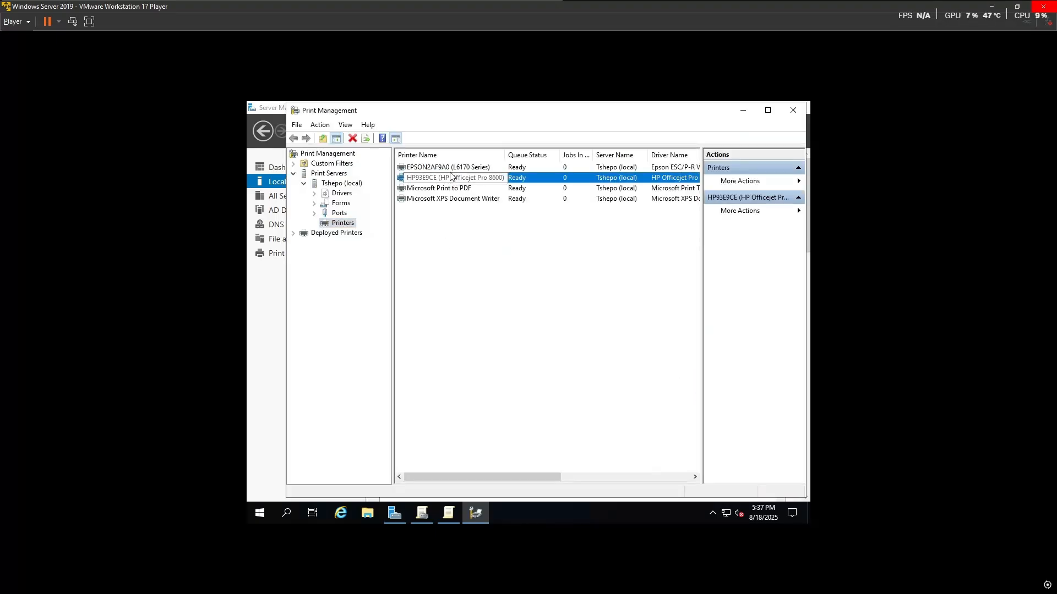
pyautogui.click(450, 172)
pyautogui.rightClick(449, 175)
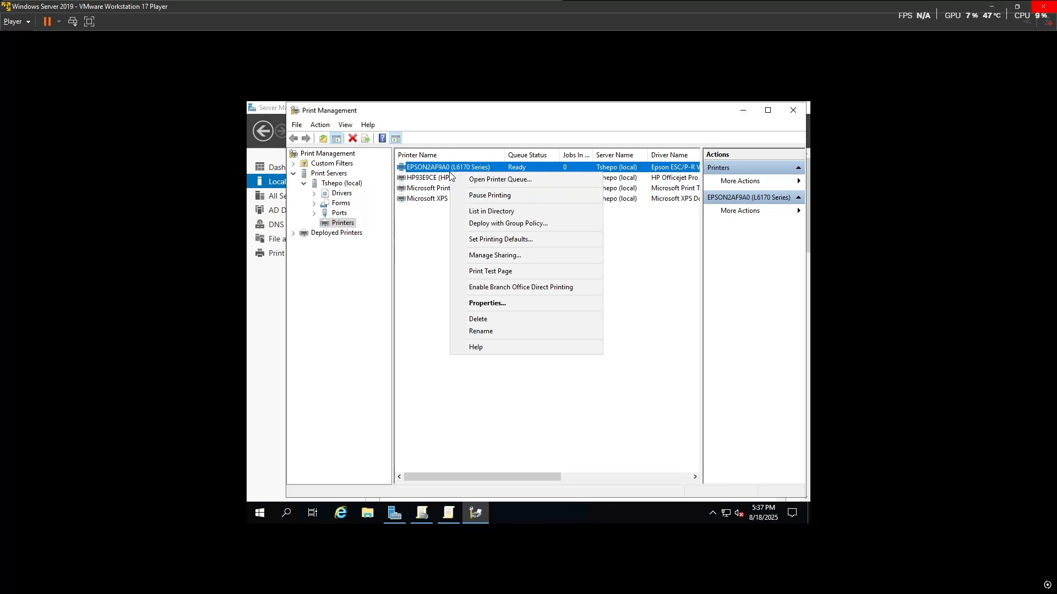
pyautogui.click(486, 303)
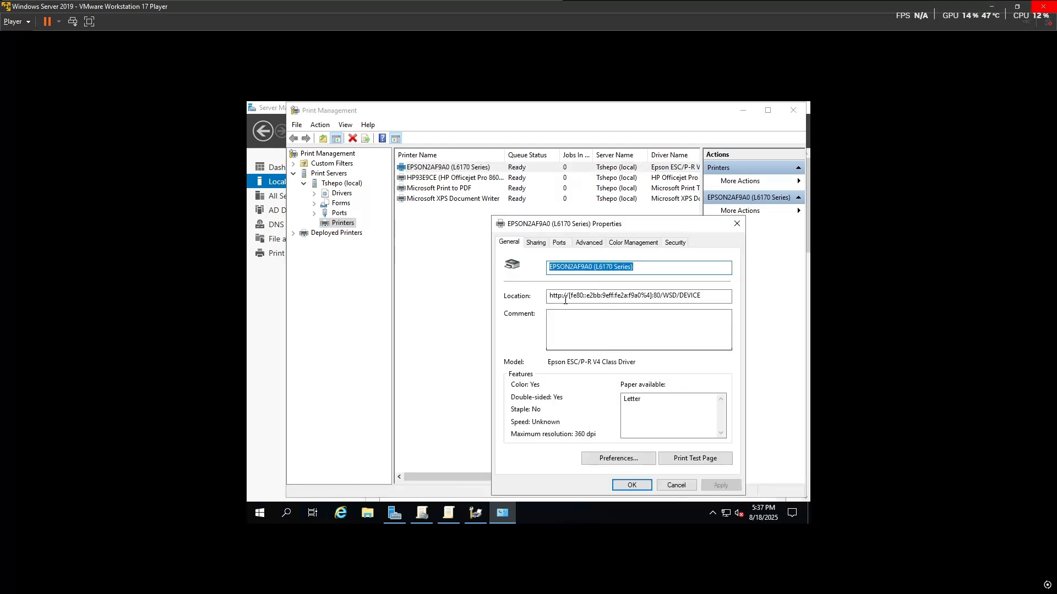
pyautogui.click(536, 243)
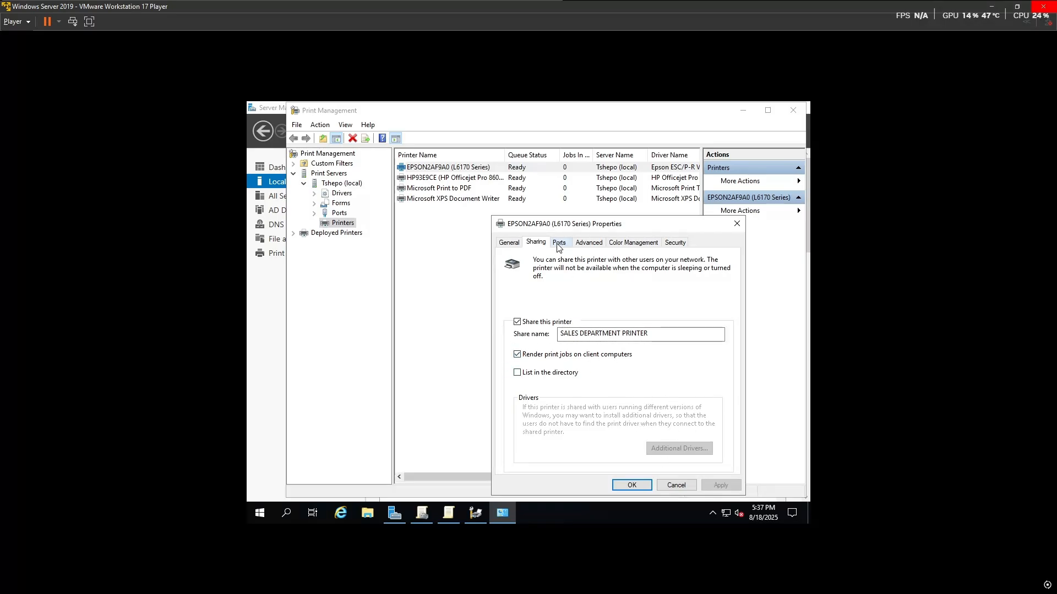
pyautogui.click(589, 243)
pyautogui.click(633, 243)
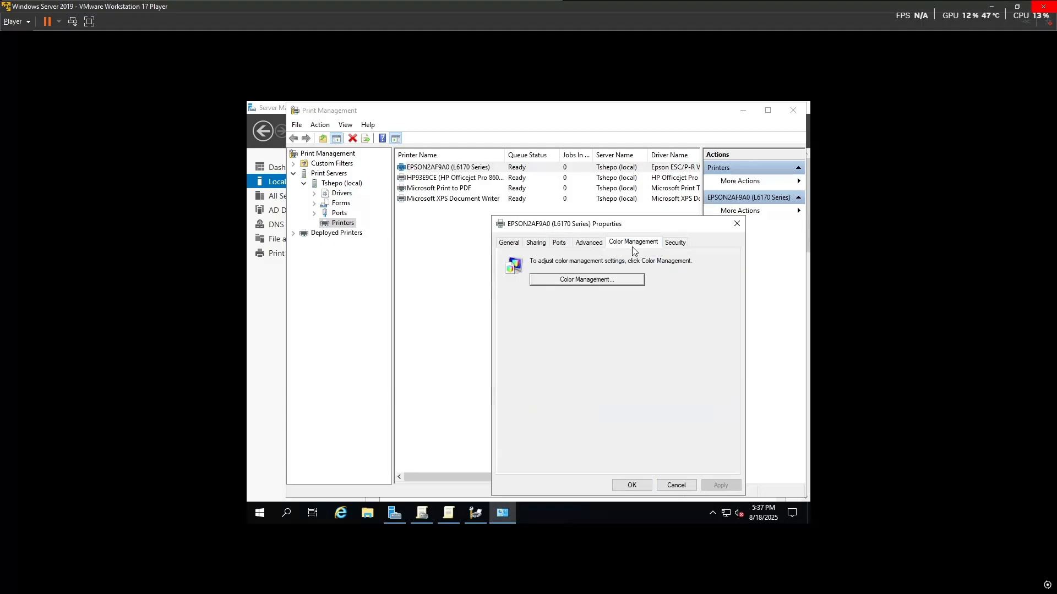
pyautogui.click(675, 243)
pyautogui.scroll(-1, 587, 308)
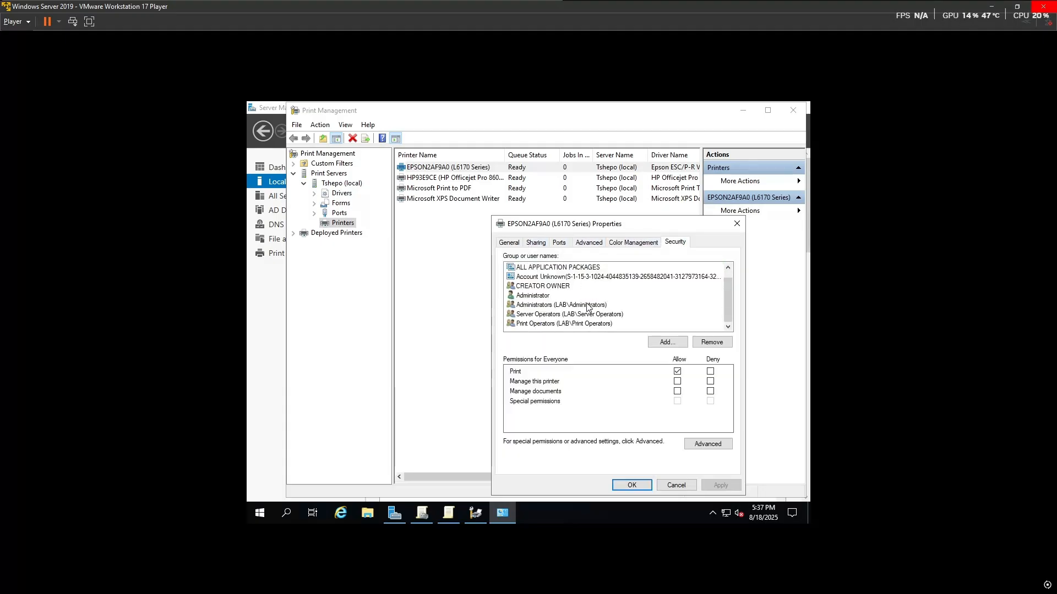
pyautogui.click(515, 243)
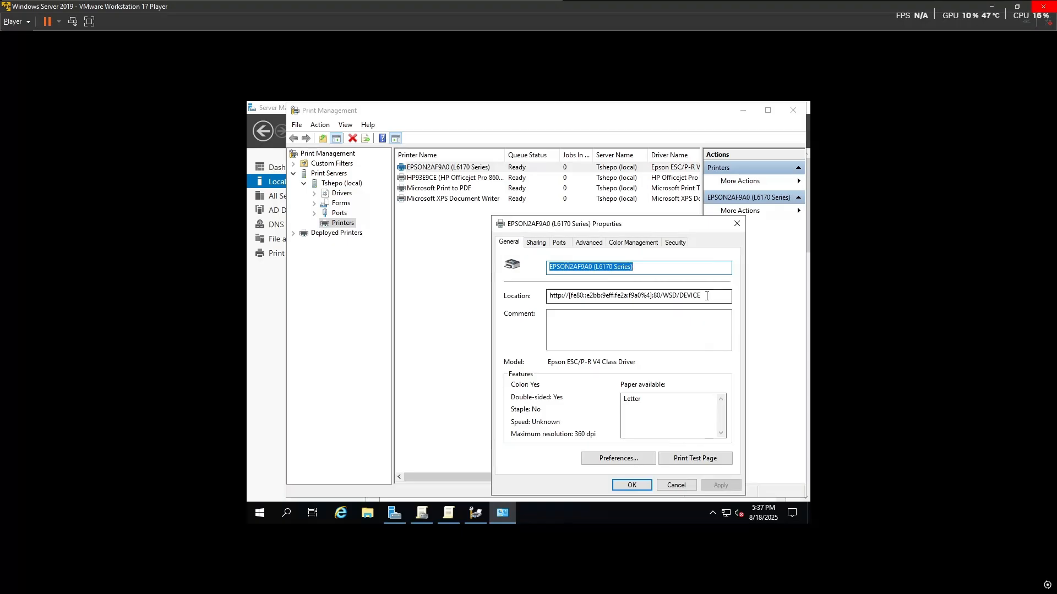
pyautogui.click(705, 296)
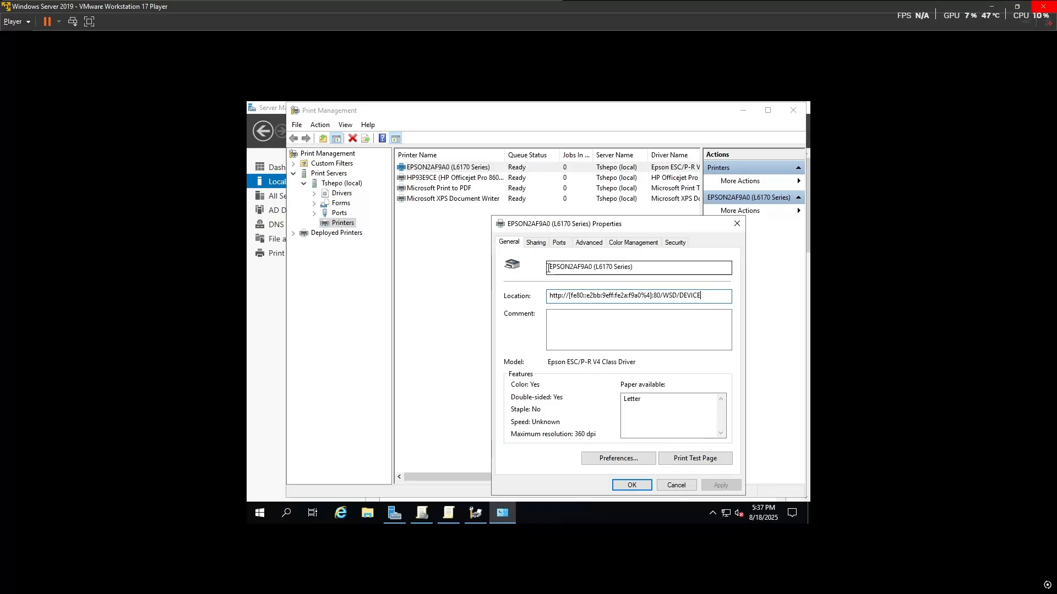
# Step: Recheck the Ports and other tabs, confirm the share name SALES DEPARTMENT PRINTER, and close the properties
pyautogui.click(536, 243)
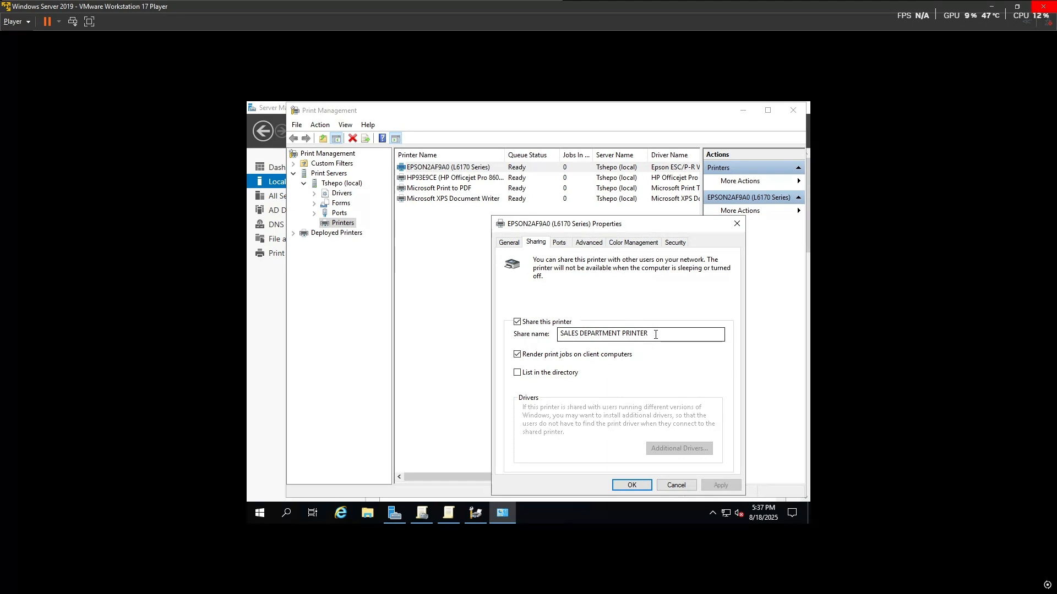
pyautogui.click(517, 242)
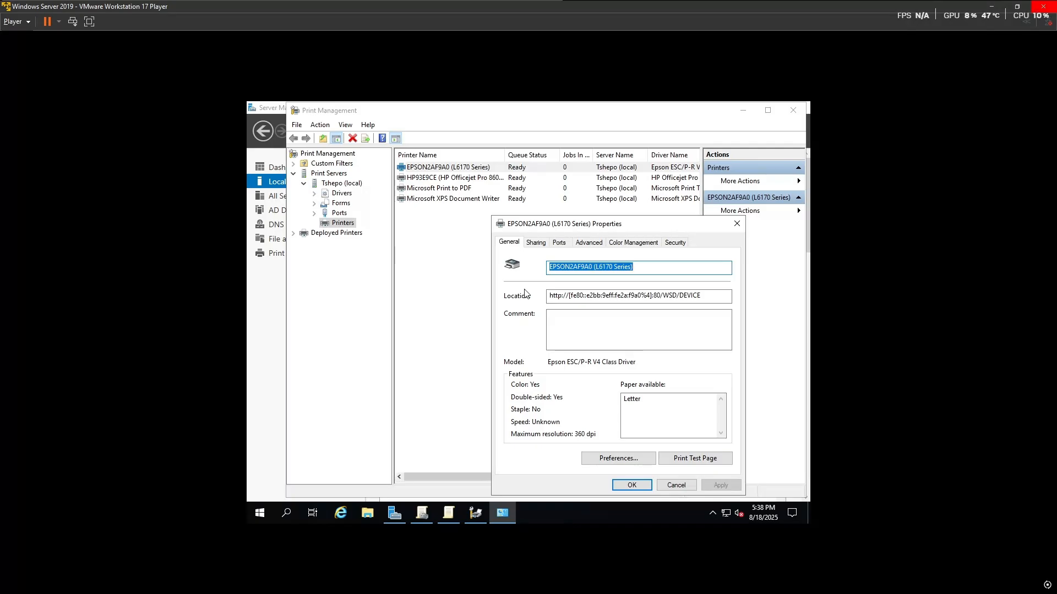
pyautogui.click(535, 244)
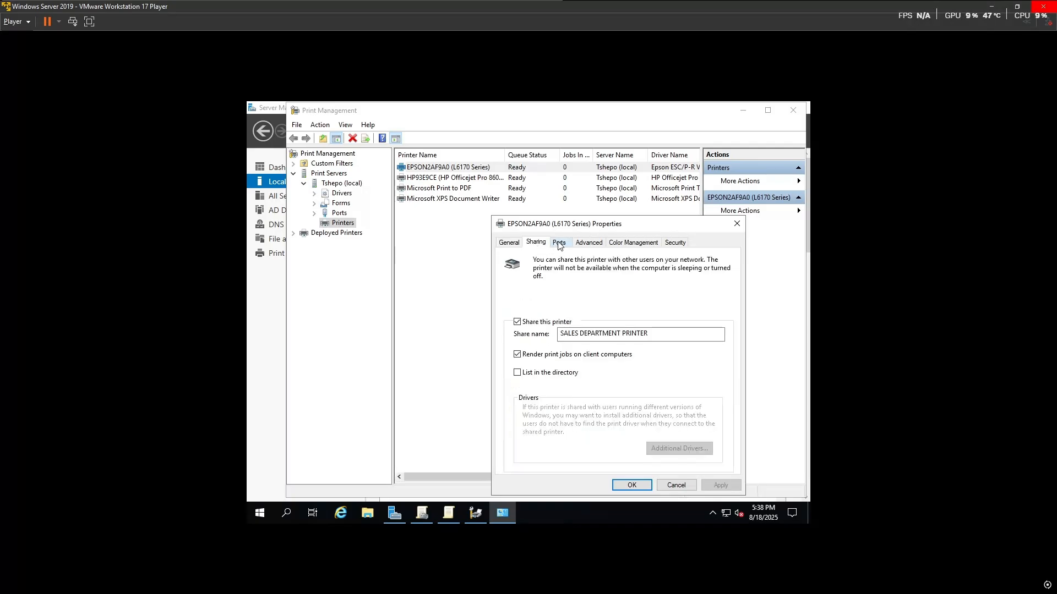
pyautogui.click(557, 245)
pyautogui.click(588, 244)
pyautogui.click(567, 246)
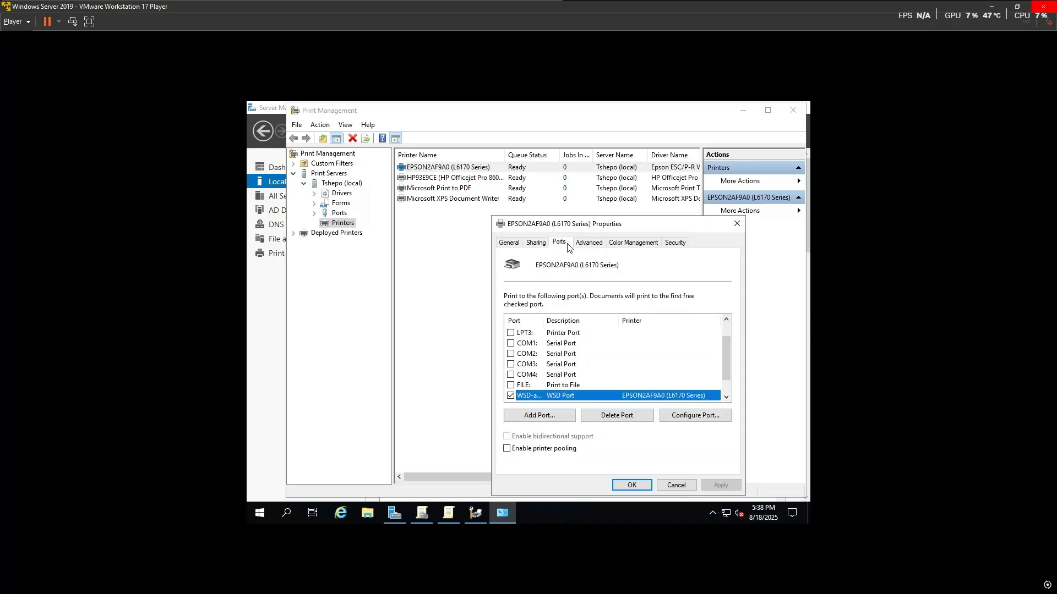
pyautogui.click(622, 246)
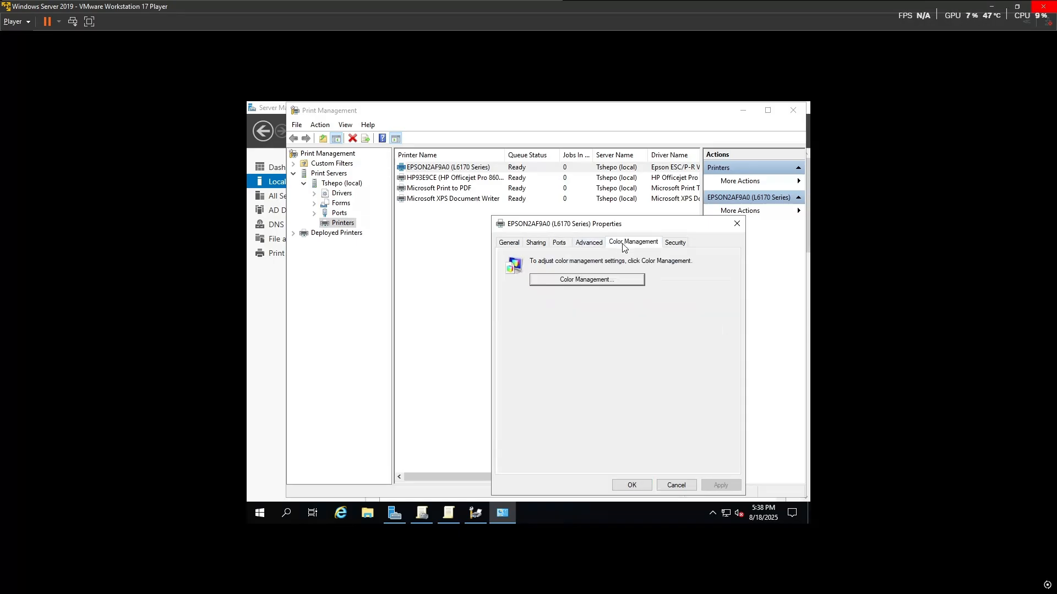
pyautogui.click(678, 247)
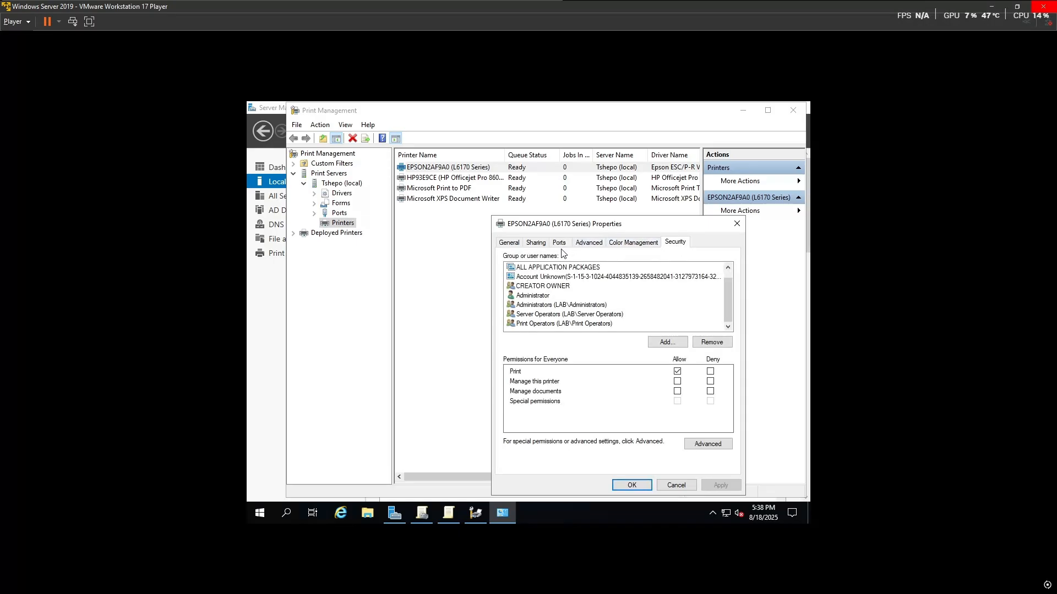
pyautogui.click(535, 244)
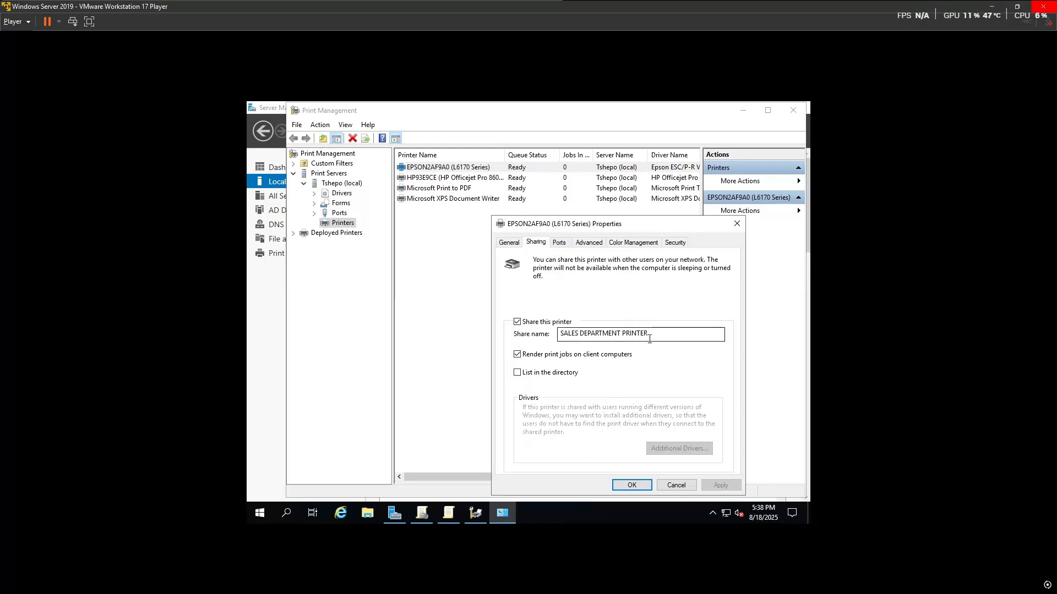
pyautogui.moveTo(647, 334); pyautogui.dragTo(490, 334)
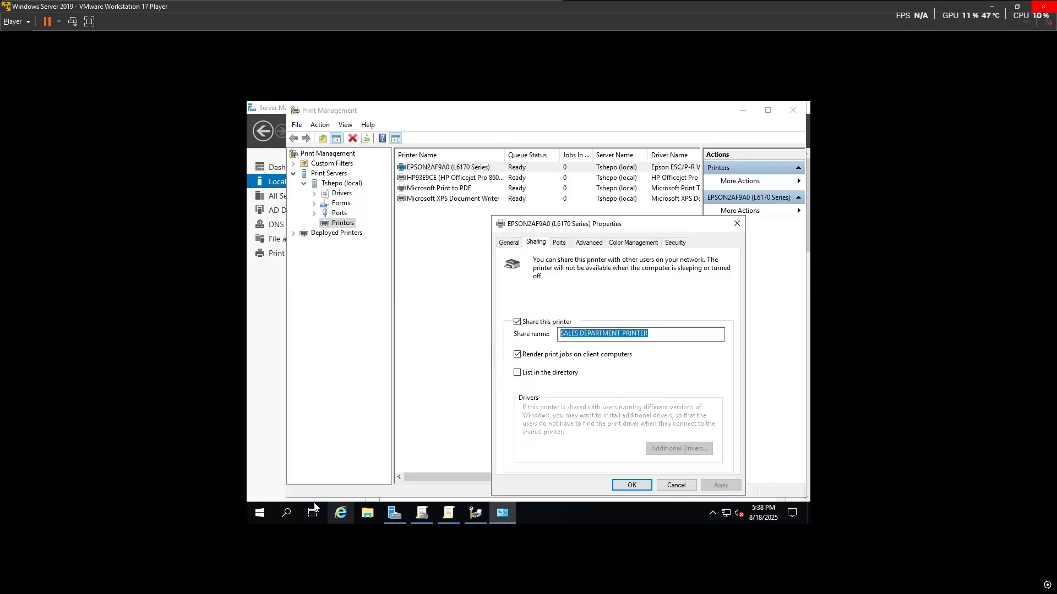
pyautogui.click(453, 517)
pyautogui.click(476, 513)
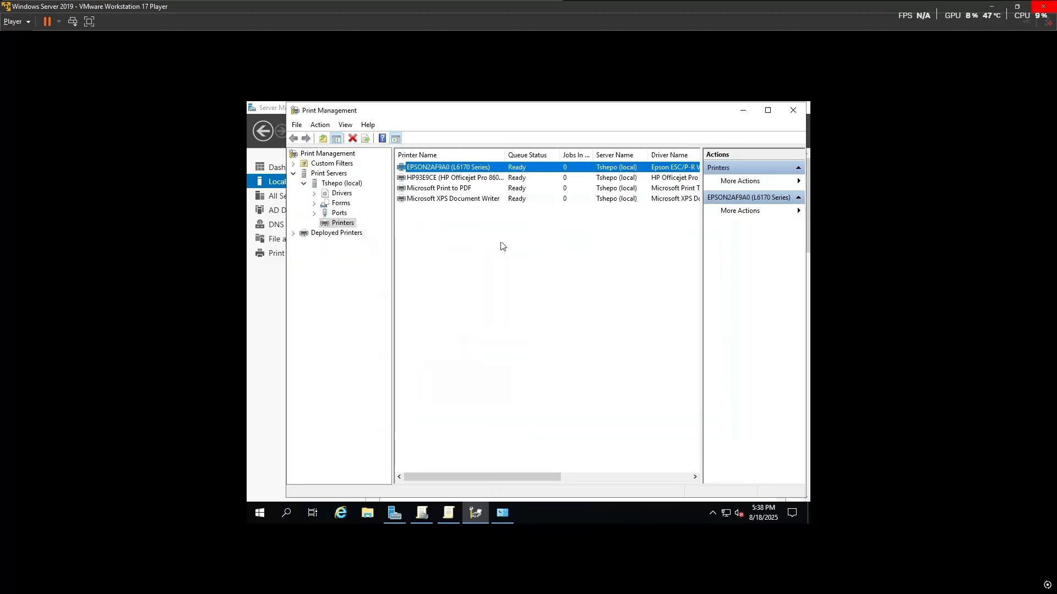
# Step: Open Deploy with Group Policy for the EPSON printer and copy its path \\Tshepo\EPSON2AF9A0 (L6170 Series)
pyautogui.rightClick(515, 171)
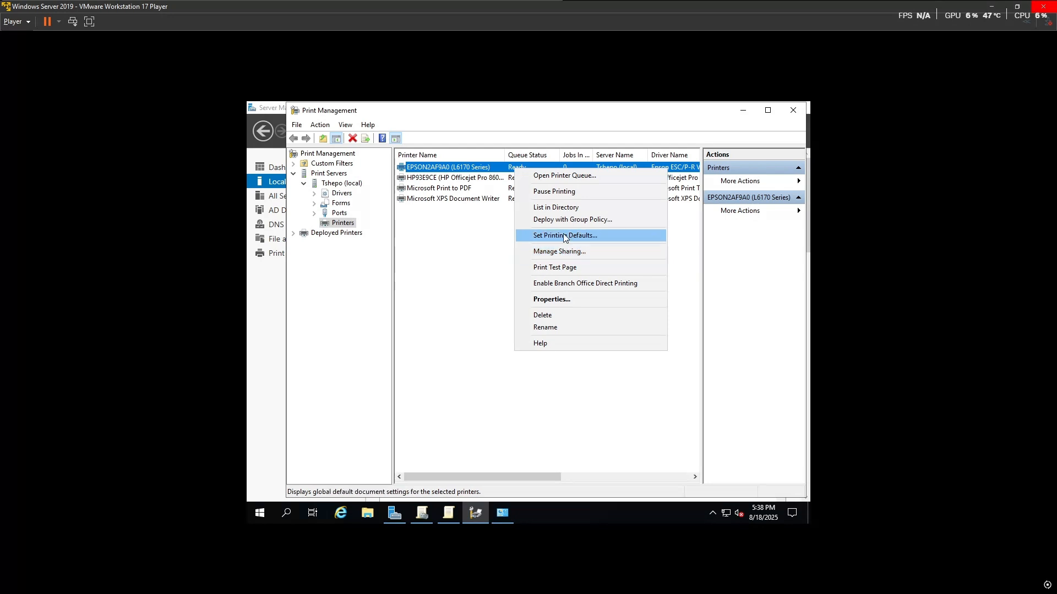
pyautogui.click(570, 219)
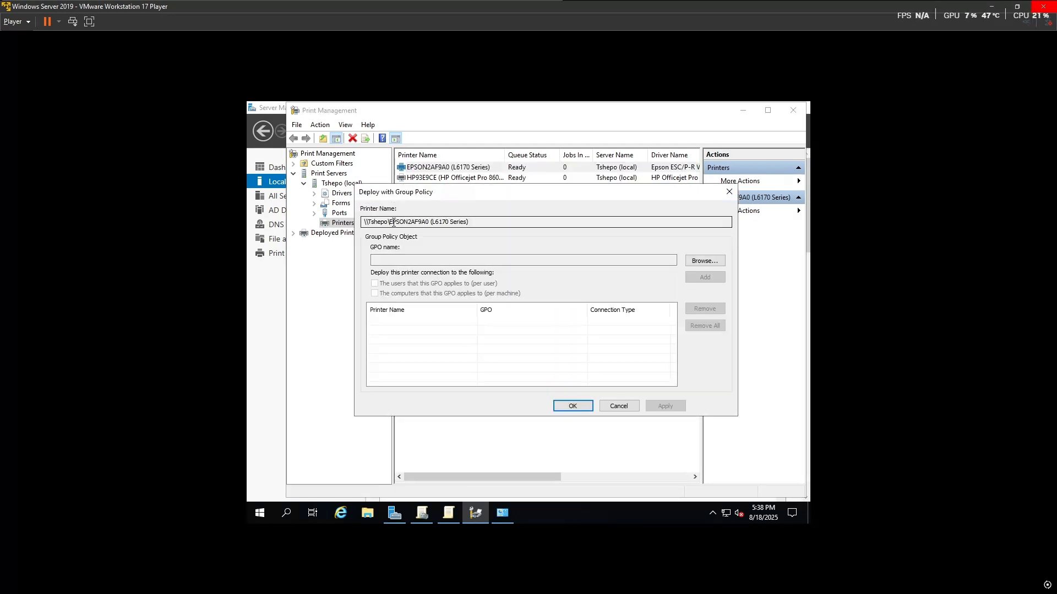
pyautogui.moveTo(481, 223); pyautogui.dragTo(336, 222)
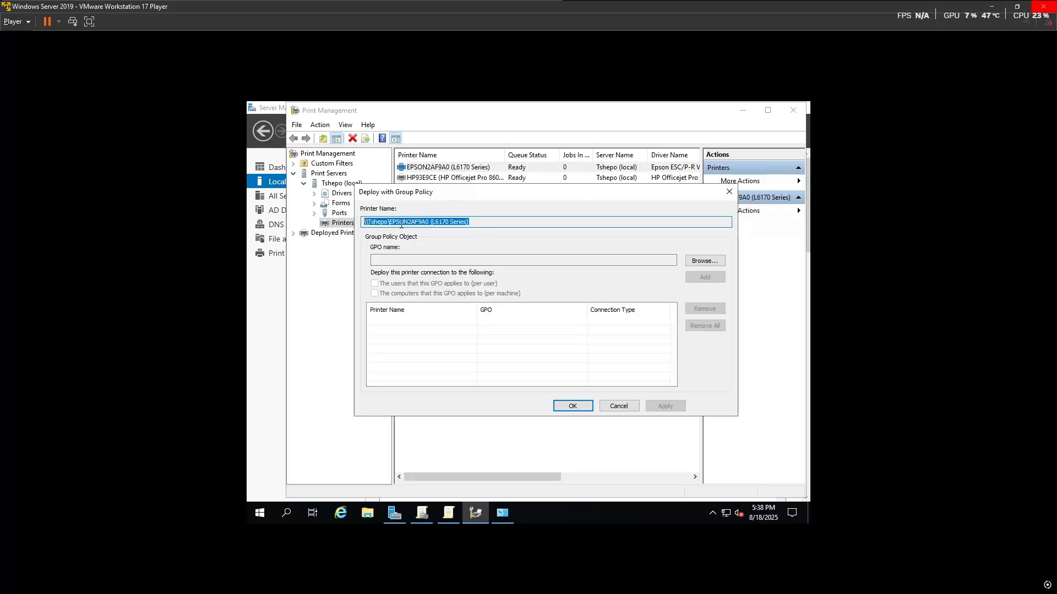
pyautogui.rightClick(506, 169)
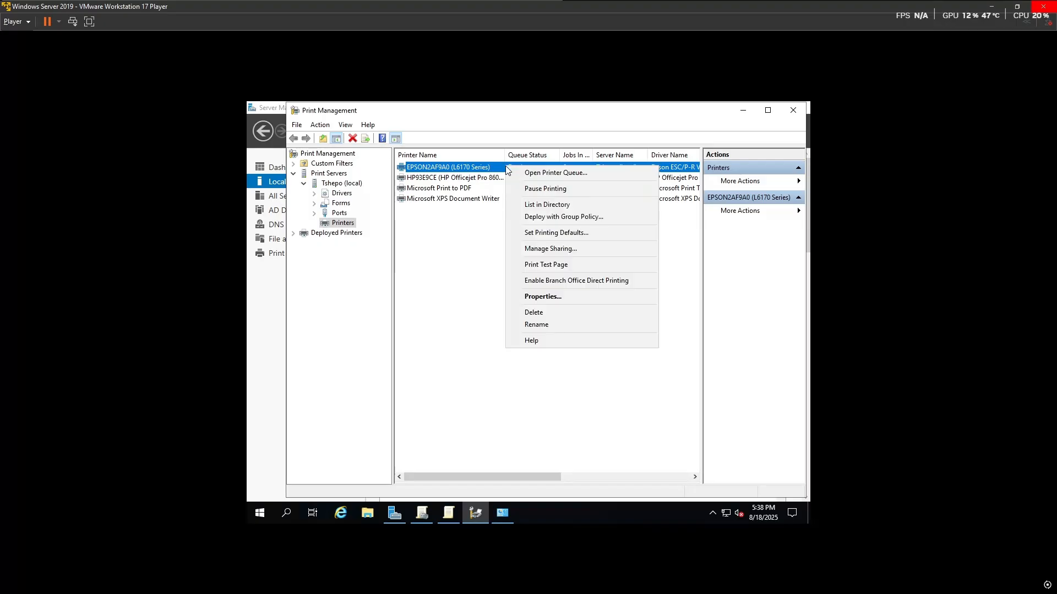
pyautogui.click(566, 216)
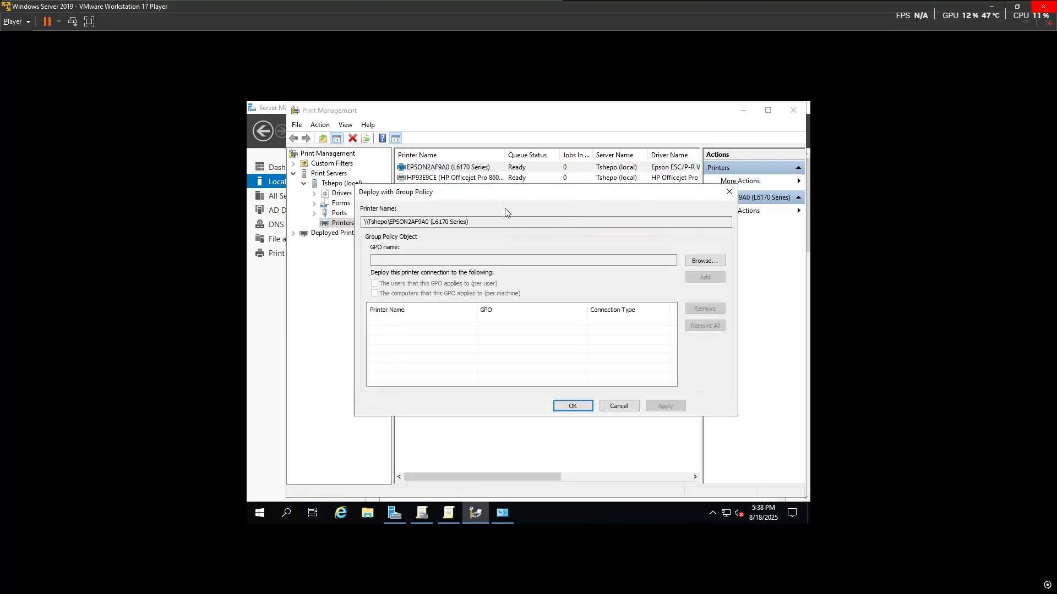
pyautogui.moveTo(480, 220); pyautogui.dragTo(314, 226)
pyautogui.hotkey('ctrl', 'c')
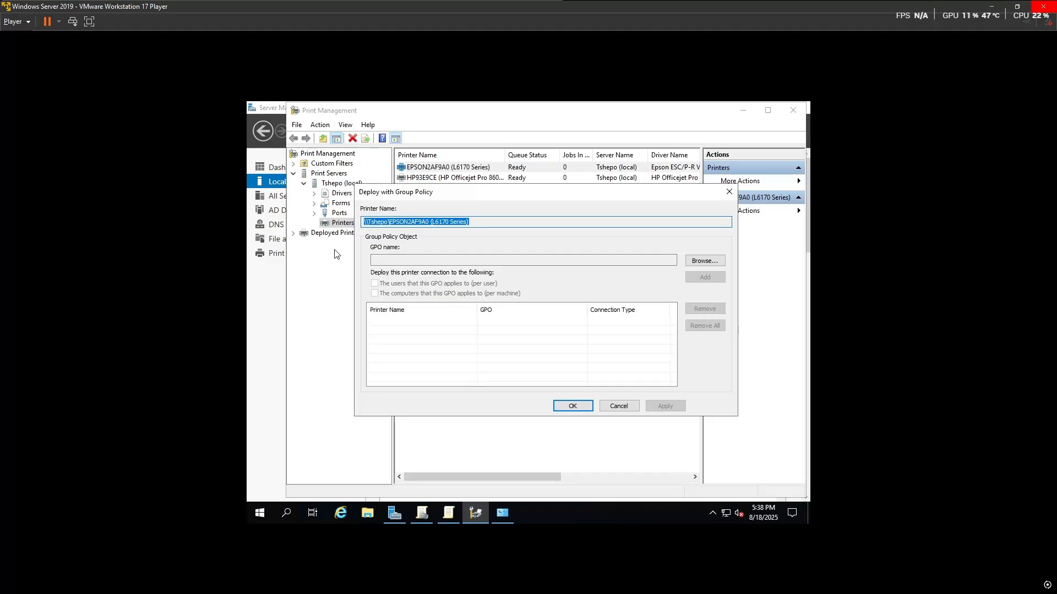
pyautogui.click(448, 513)
# Step: Add a new Shared Printer preference under user Printers with share path \\Tshepo\EPSON2AF9A0
pyautogui.rightClick(357, 357)
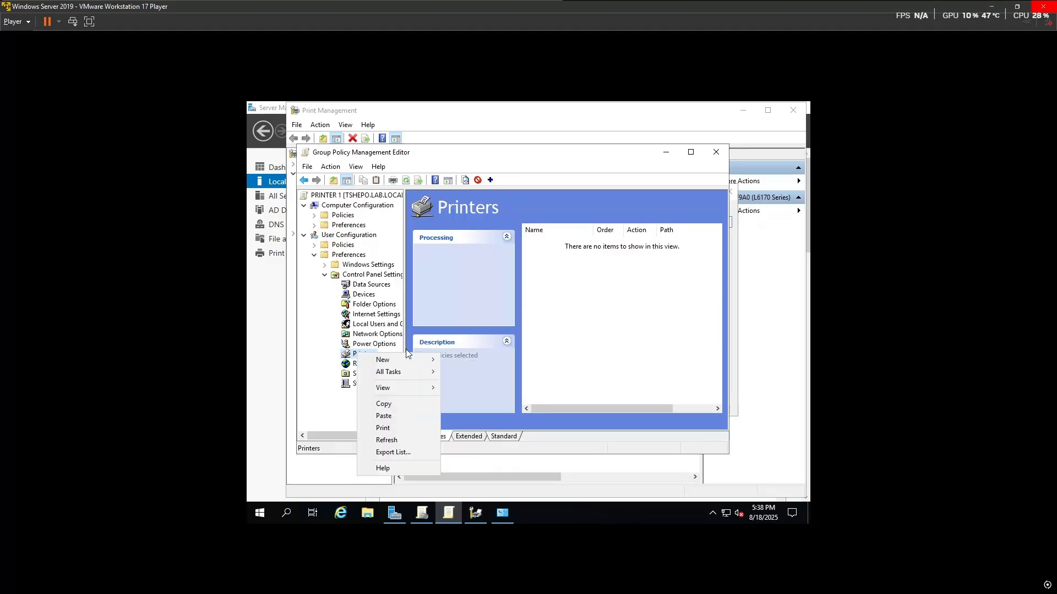
pyautogui.moveTo(385, 359)
pyautogui.click(485, 359)
pyautogui.click(549, 325)
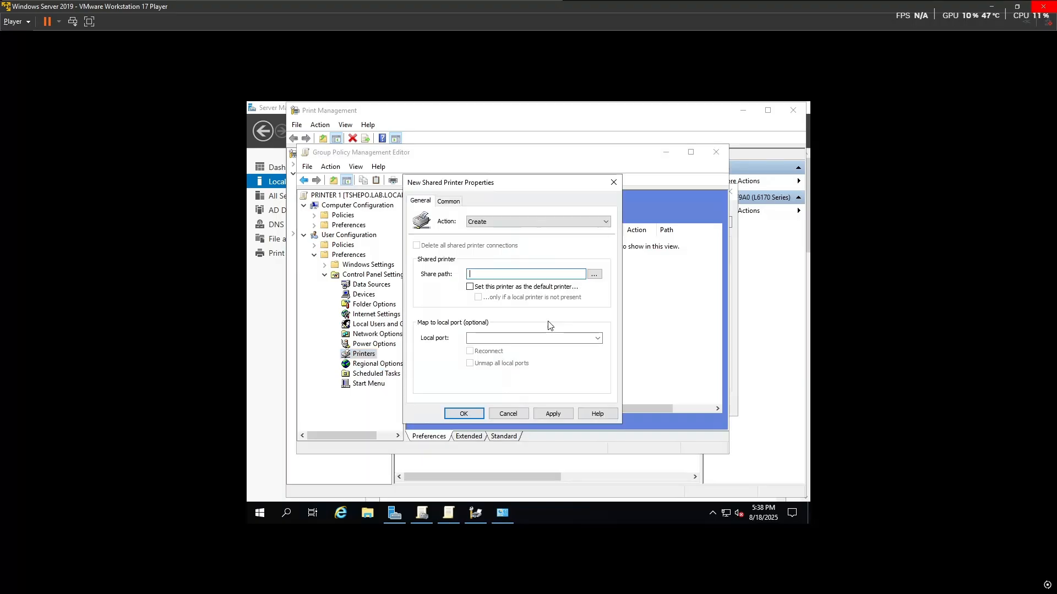
pyautogui.hotkey('ctrl', 'v')
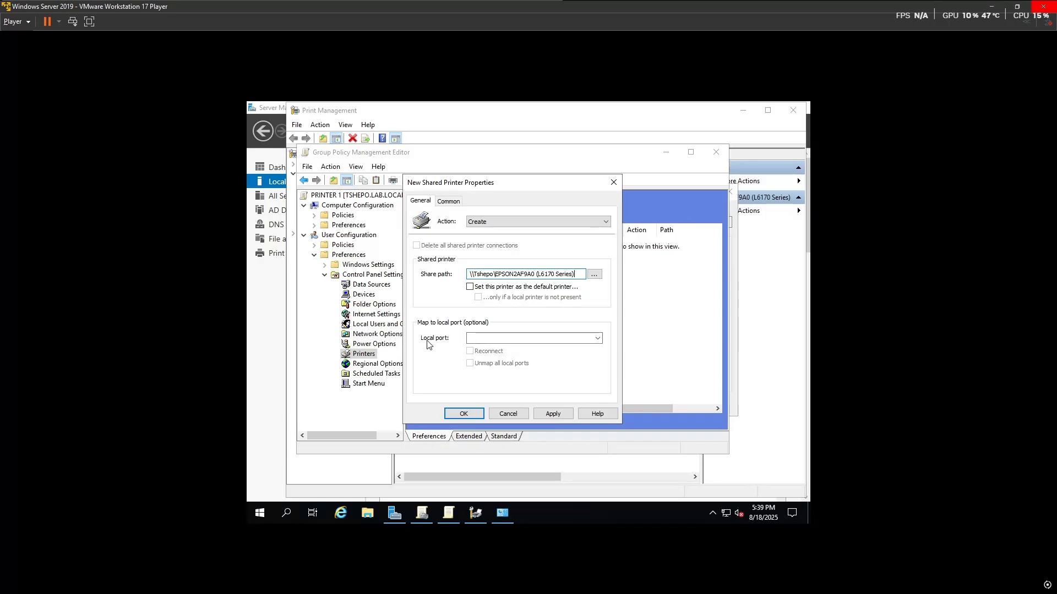
pyautogui.click(546, 415)
pyautogui.click(469, 414)
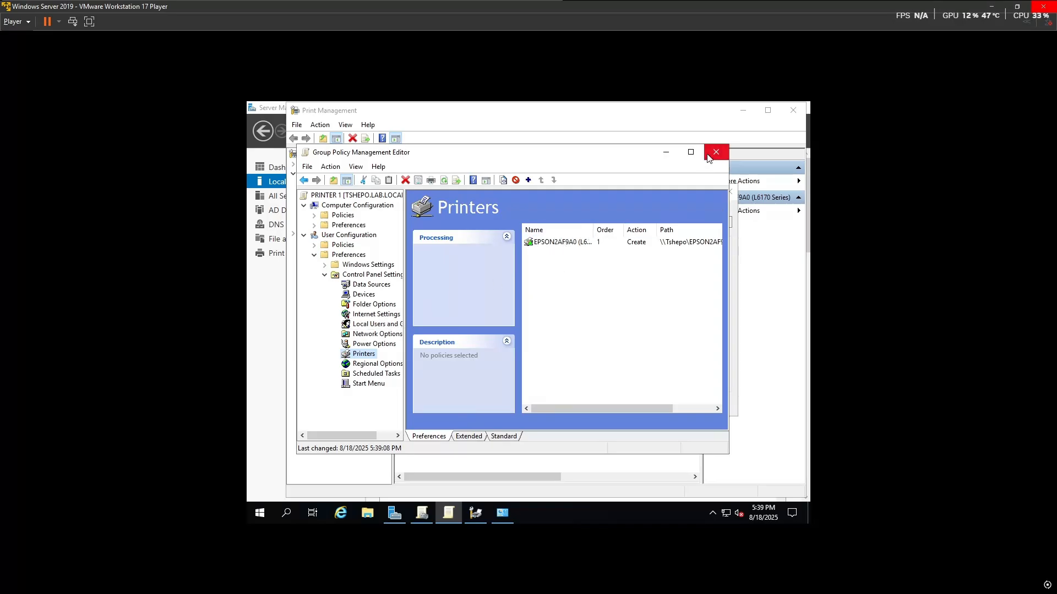
pyautogui.click(557, 242)
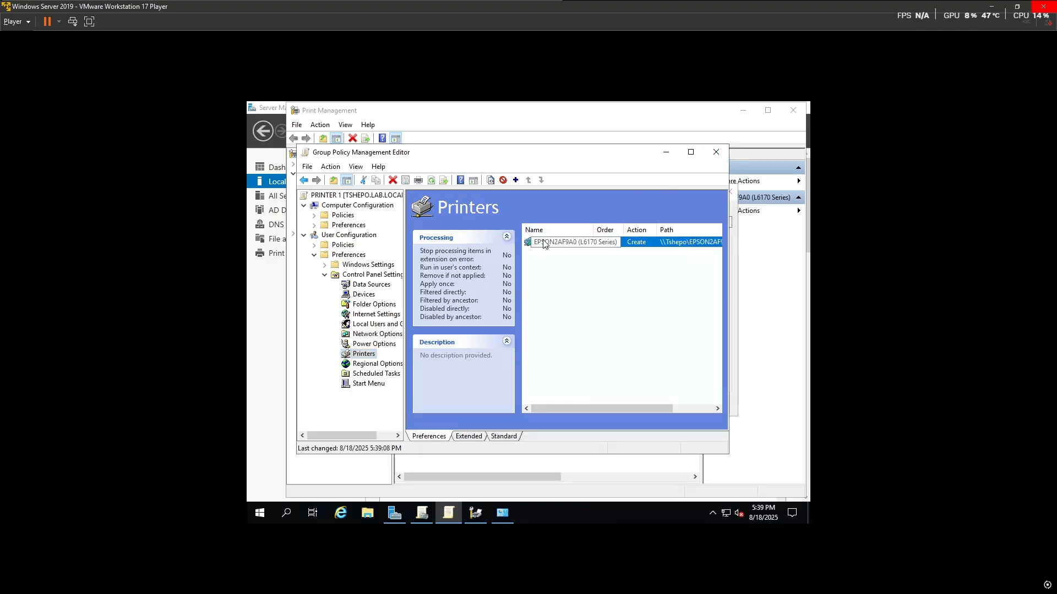
# Step: Enable item-level targeting on the EPSON2AF9A0 item and add a Security Group targeting item
pyautogui.rightClick(544, 243)
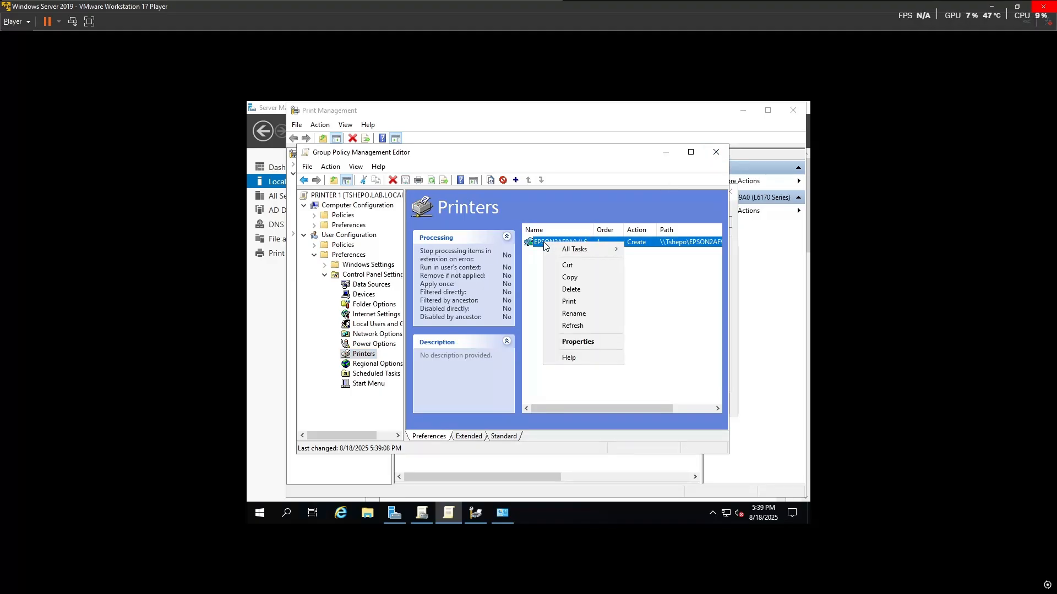
pyautogui.click(567, 343)
pyautogui.click(450, 202)
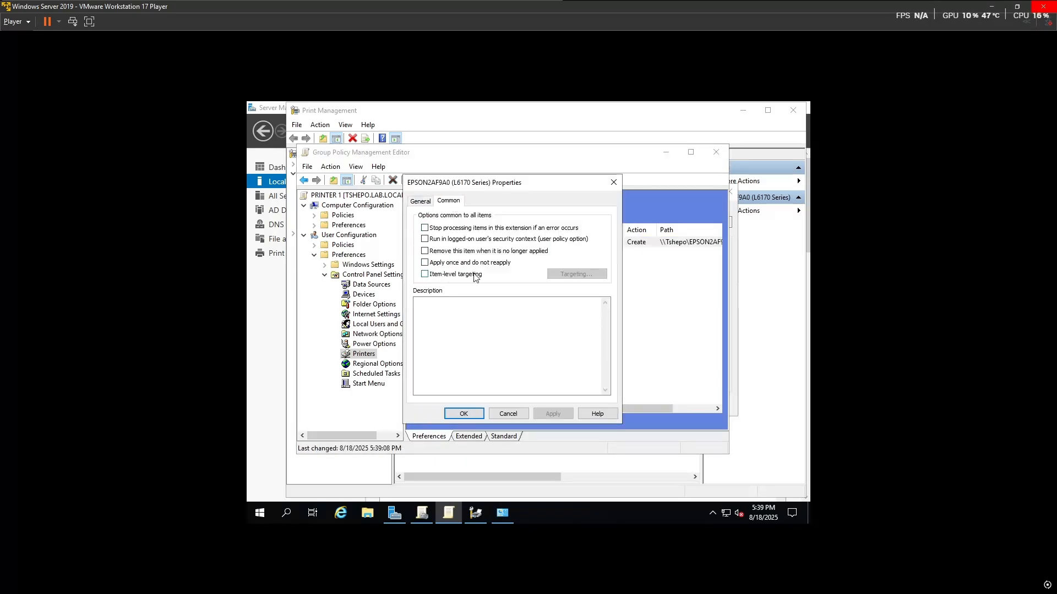
pyautogui.click(424, 274)
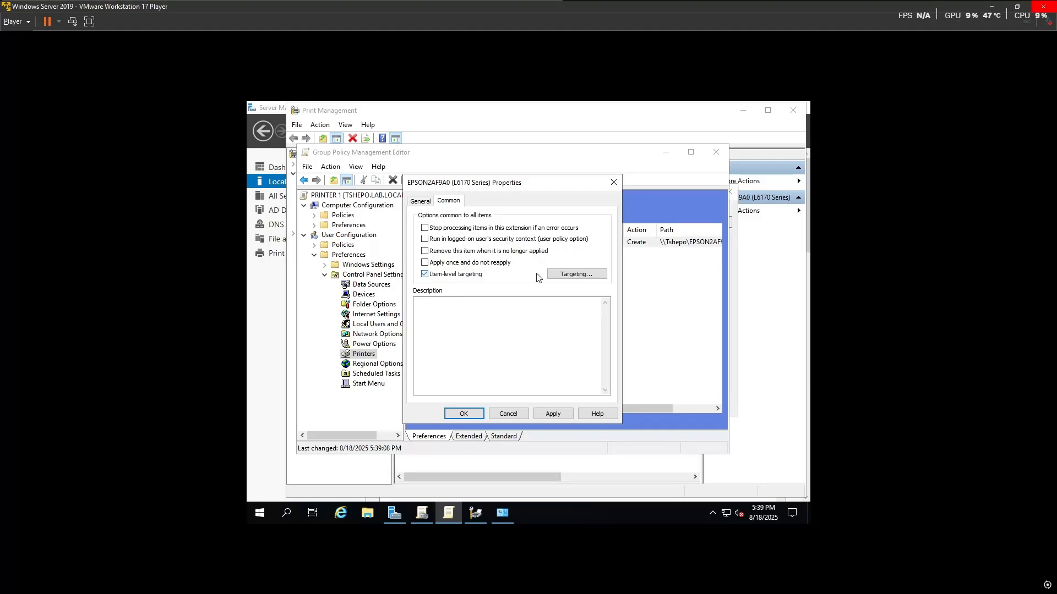
pyautogui.click(554, 278)
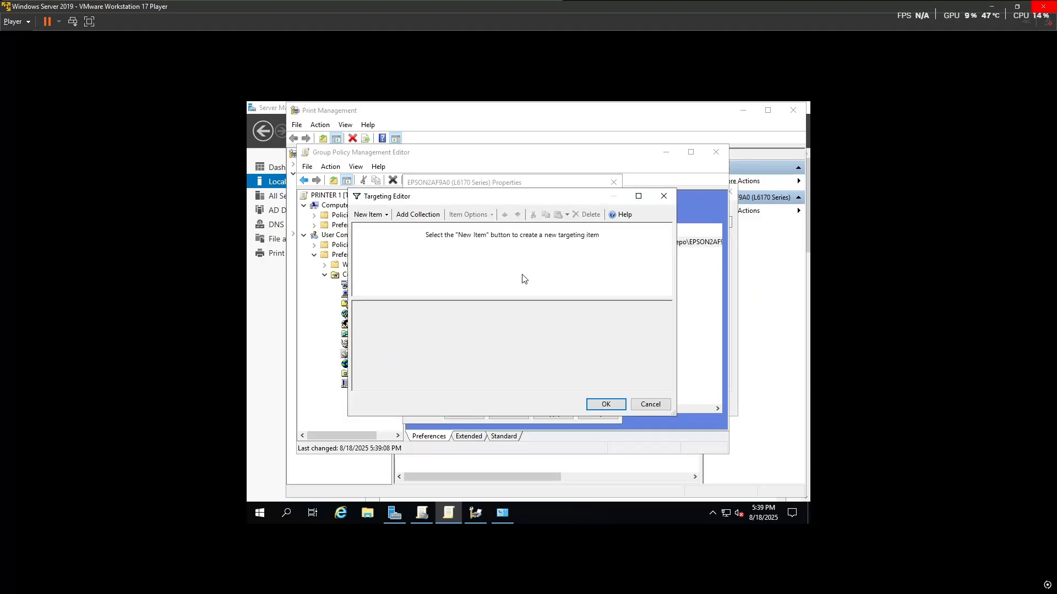
pyautogui.click(380, 216)
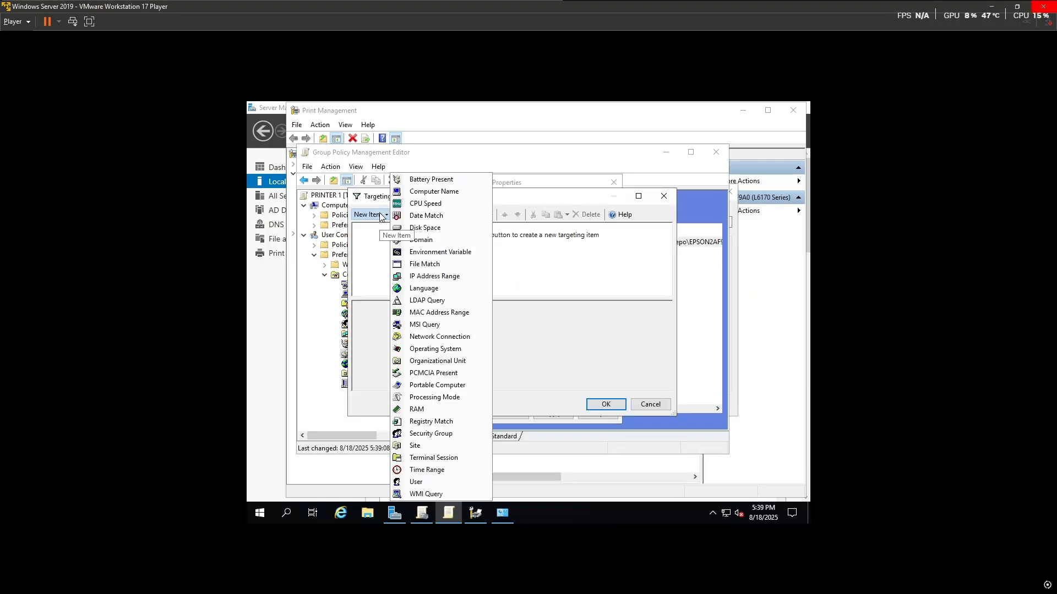
pyautogui.click(413, 434)
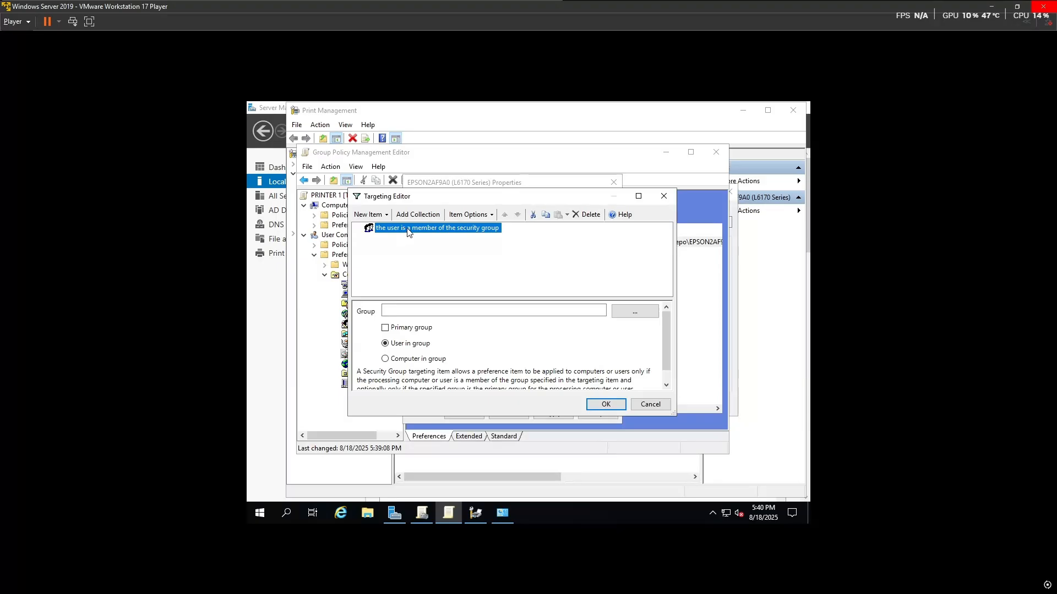
# Step: Set the target group to LAB\IT DEPARTMENT and save the printer item's properties
pyautogui.click(390, 310)
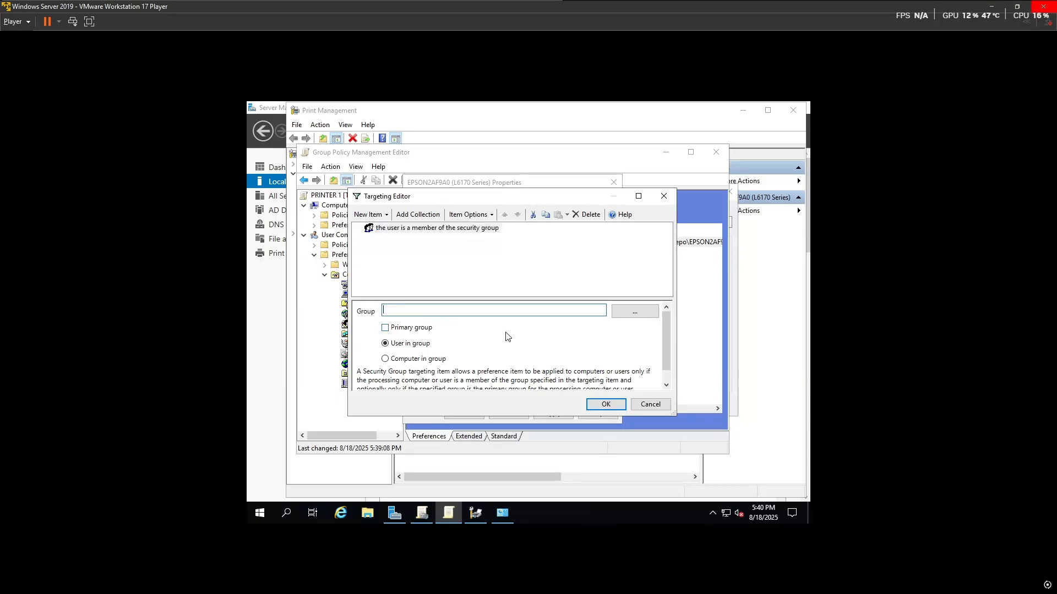
pyautogui.write('IT')
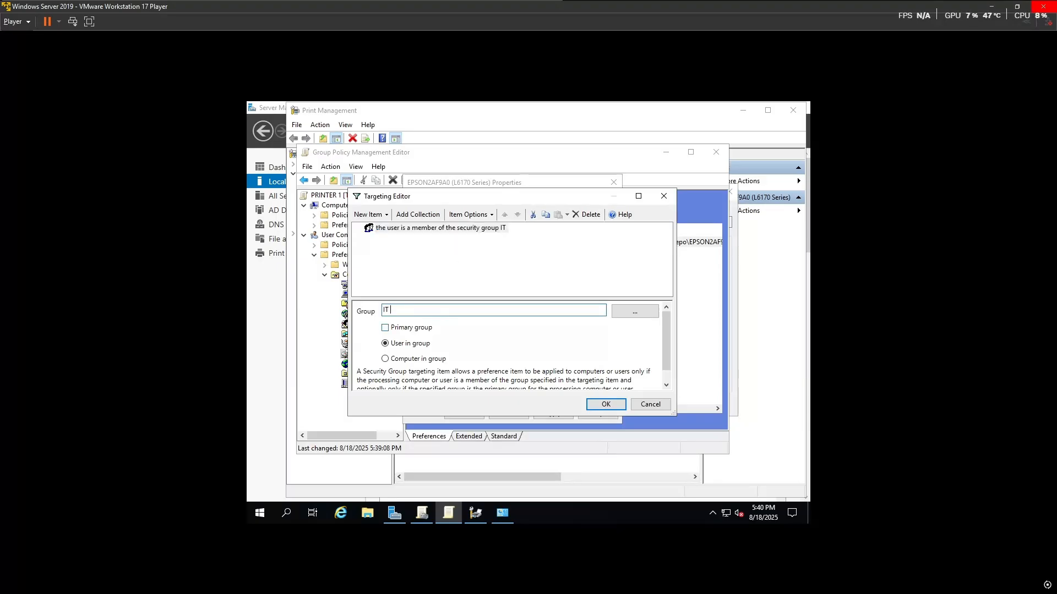
pyautogui.write(' DEPARTMENT')
pyautogui.click(634, 312)
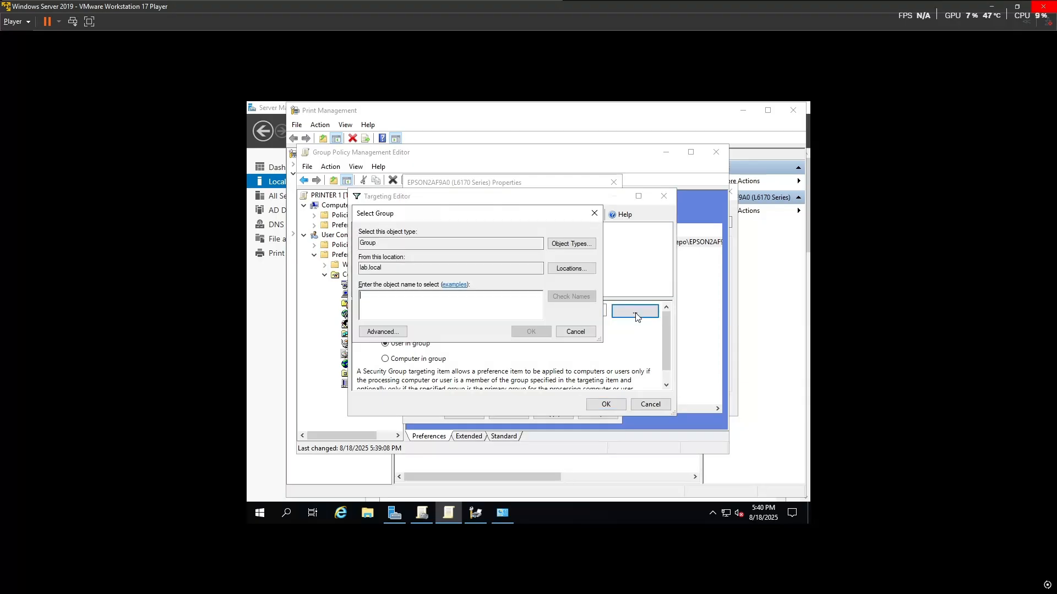
pyautogui.click(595, 213)
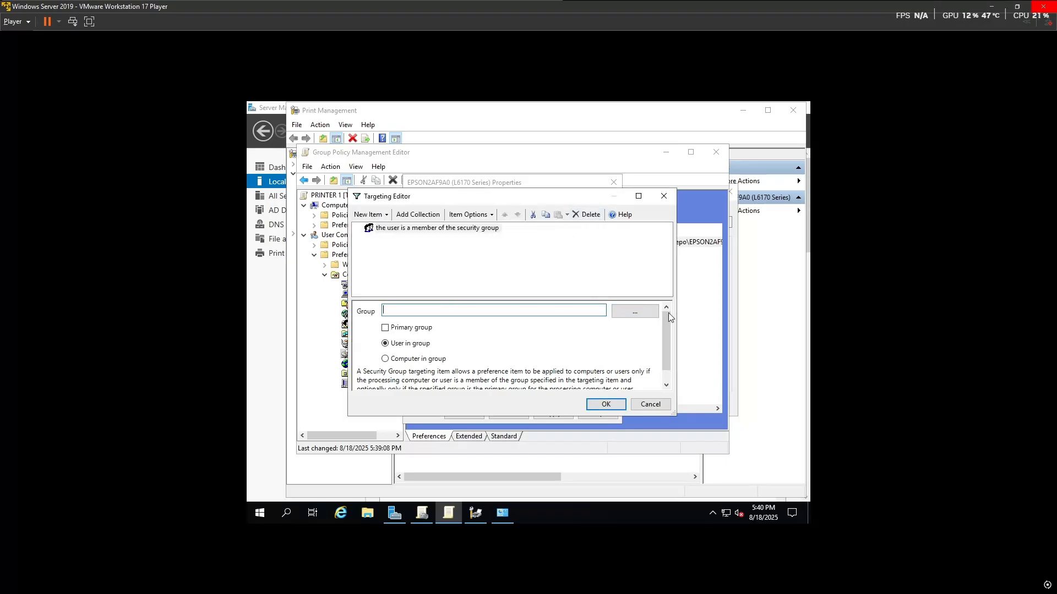
pyautogui.click(634, 311)
pyautogui.write('IT')
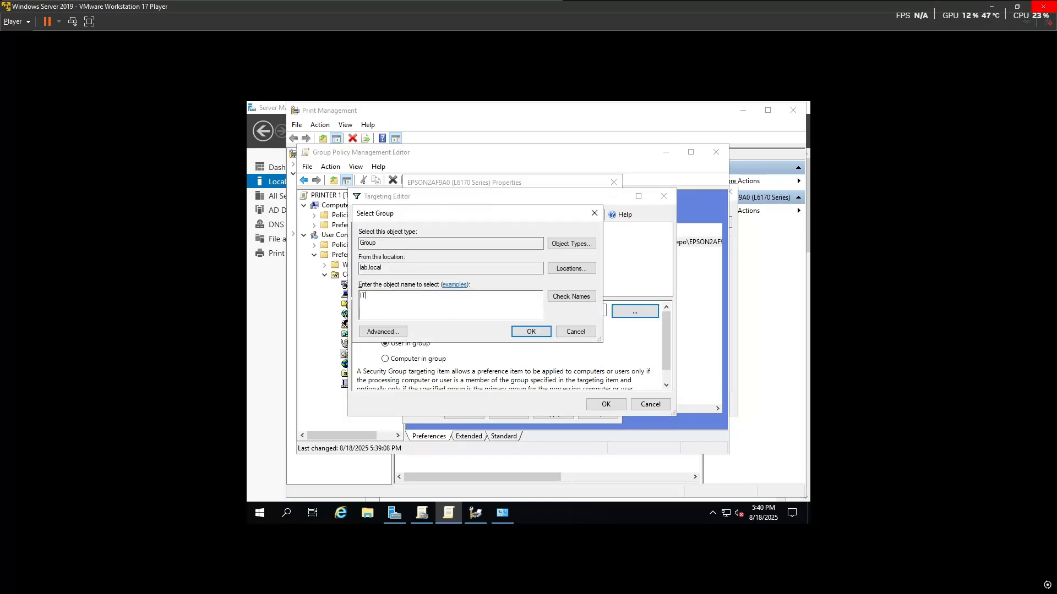
pyautogui.click(571, 297)
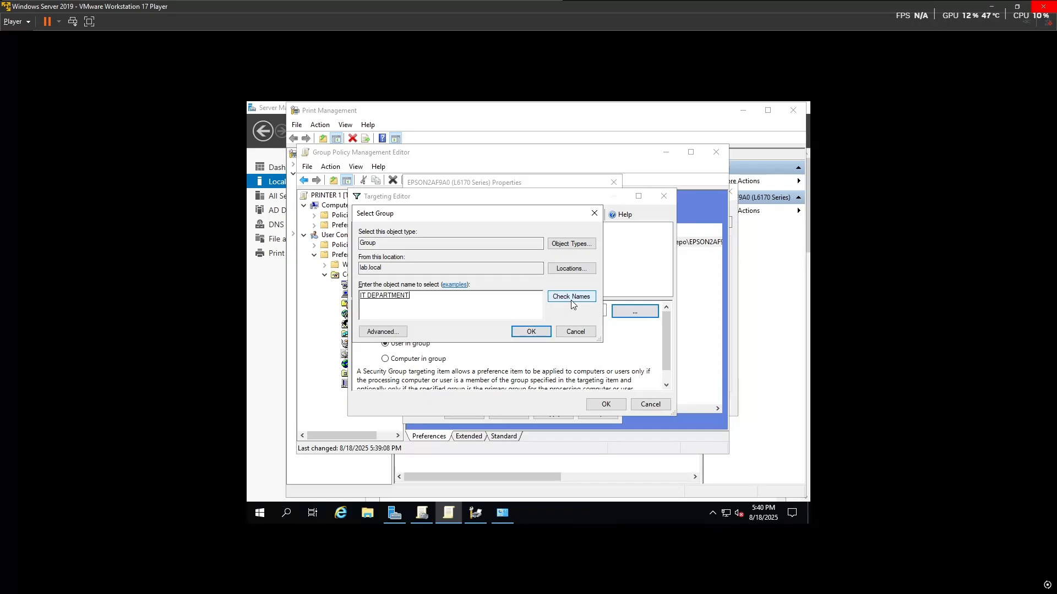
pyautogui.click(531, 331)
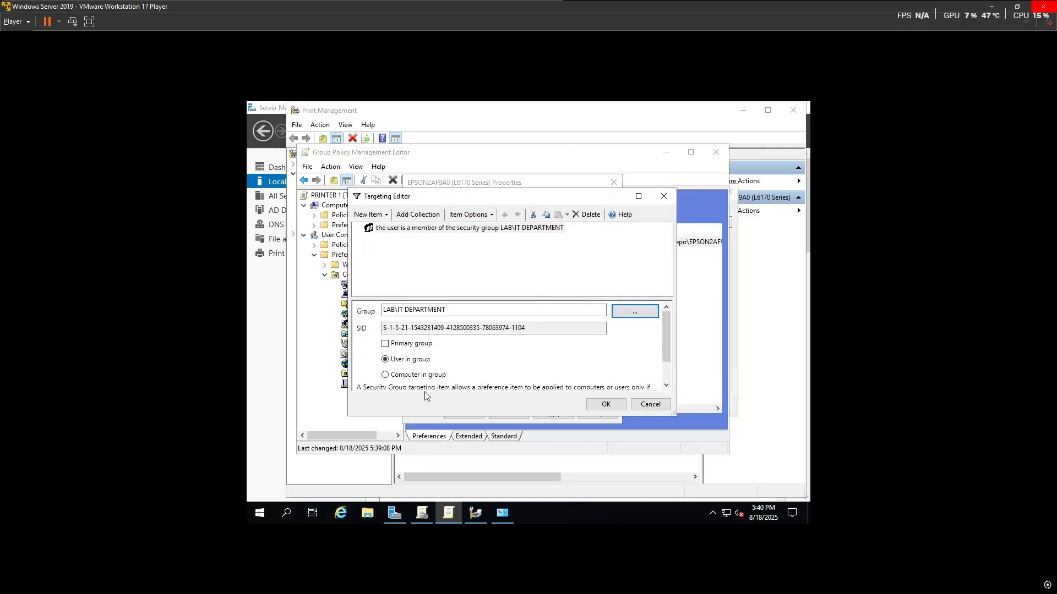
pyautogui.scroll(-2, 582, 359)
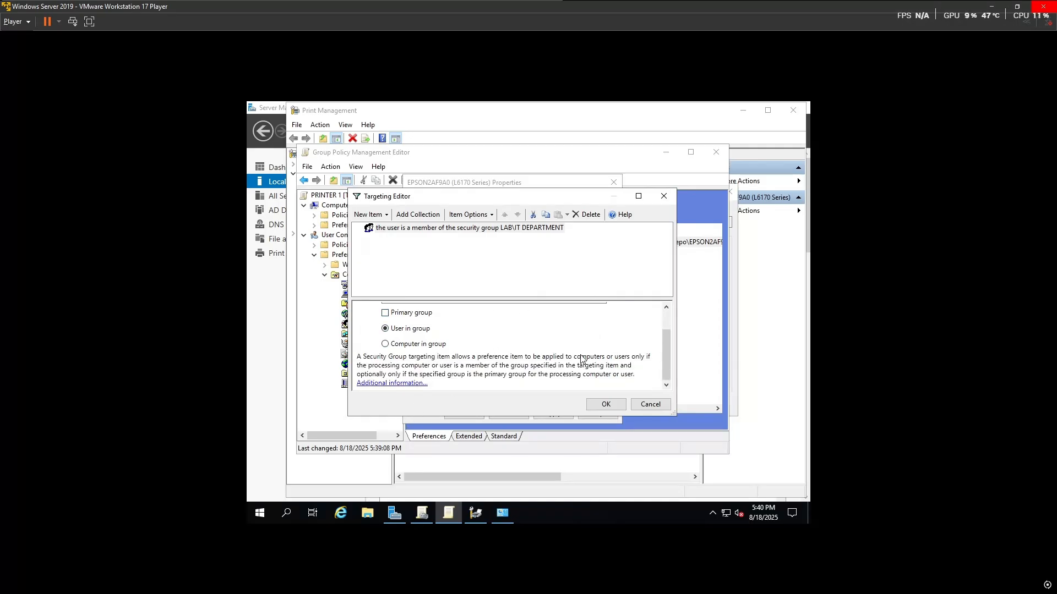
pyautogui.scroll(2, 480, 360)
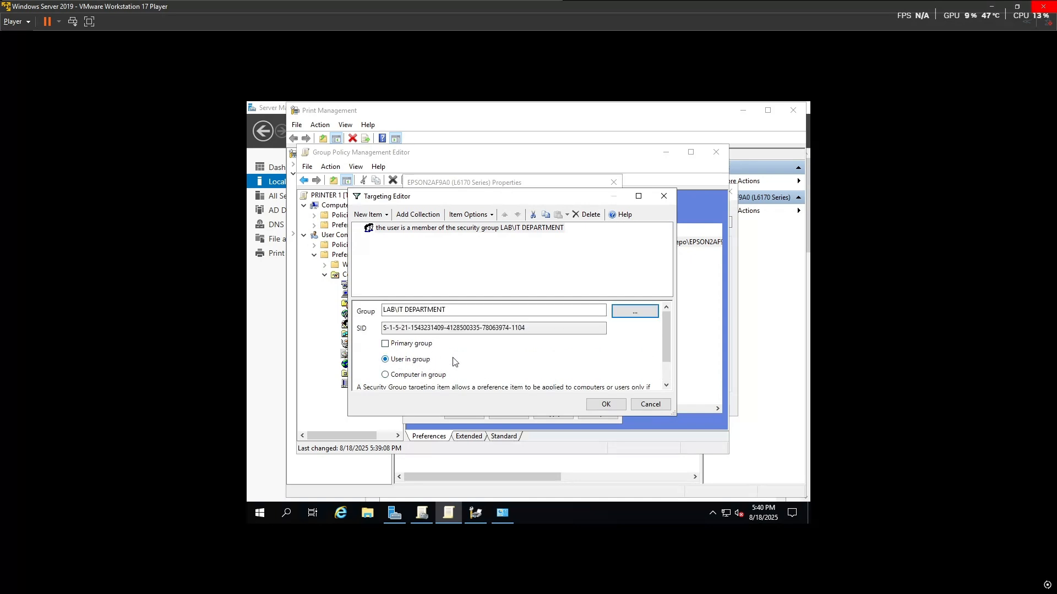
pyautogui.click(606, 405)
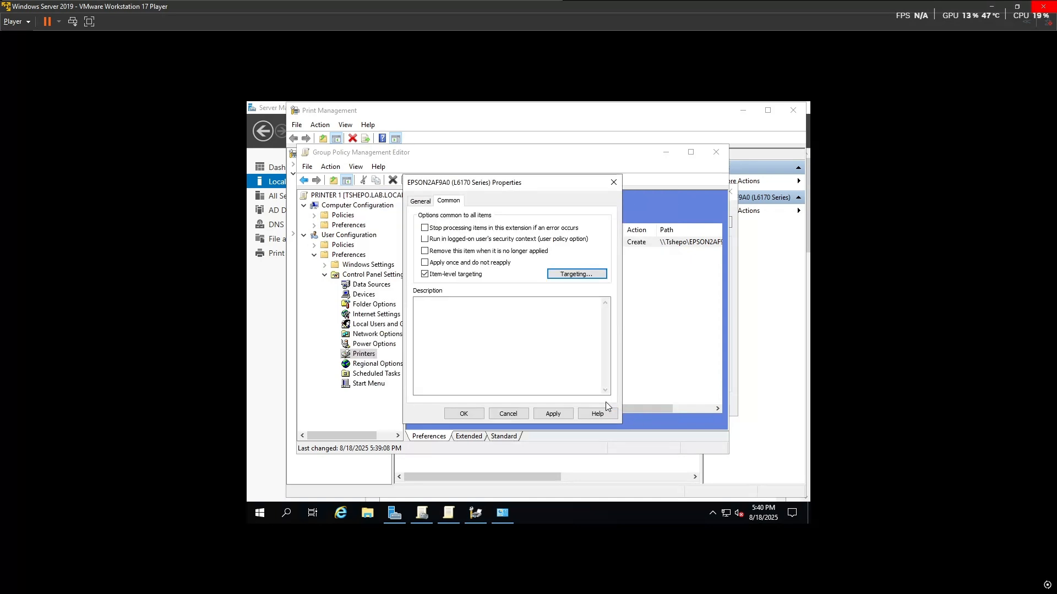
pyautogui.click(553, 414)
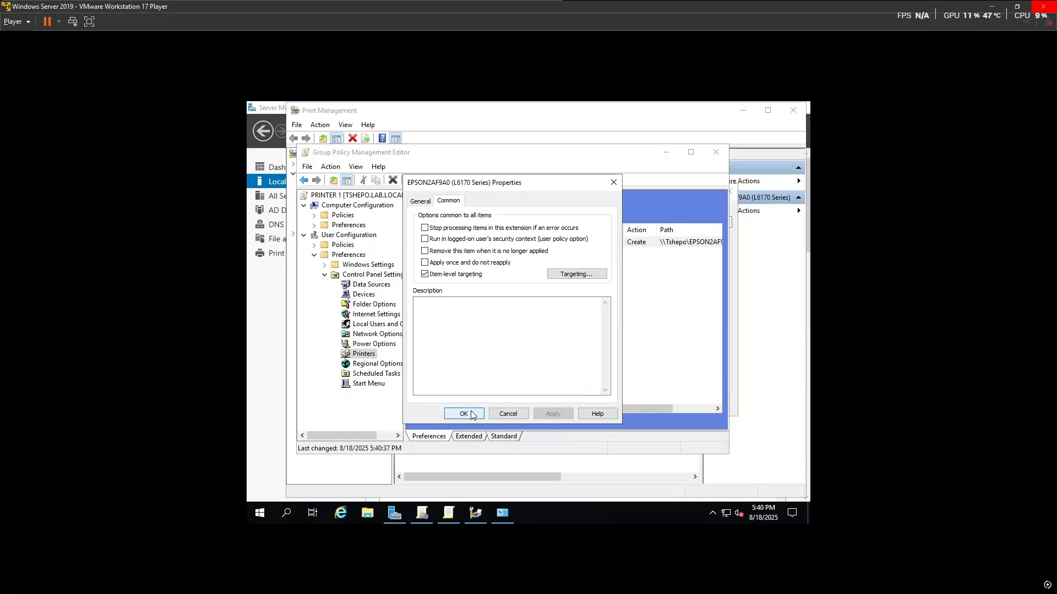
pyautogui.click(464, 413)
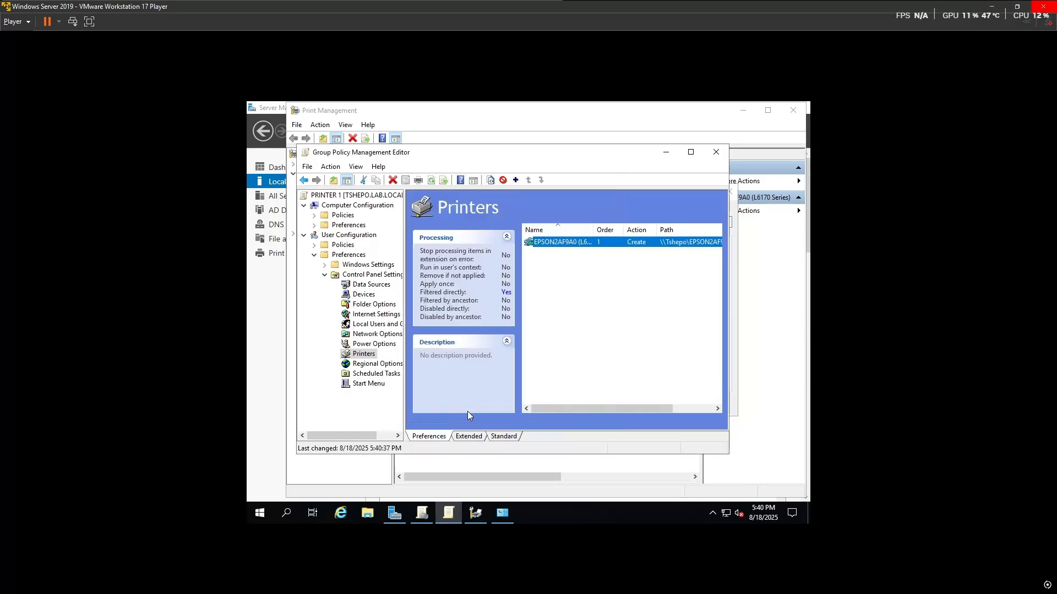
# Step: Close the policy editor and set the PRINTER 1 link on the IT unit to Enforced
pyautogui.click(716, 153)
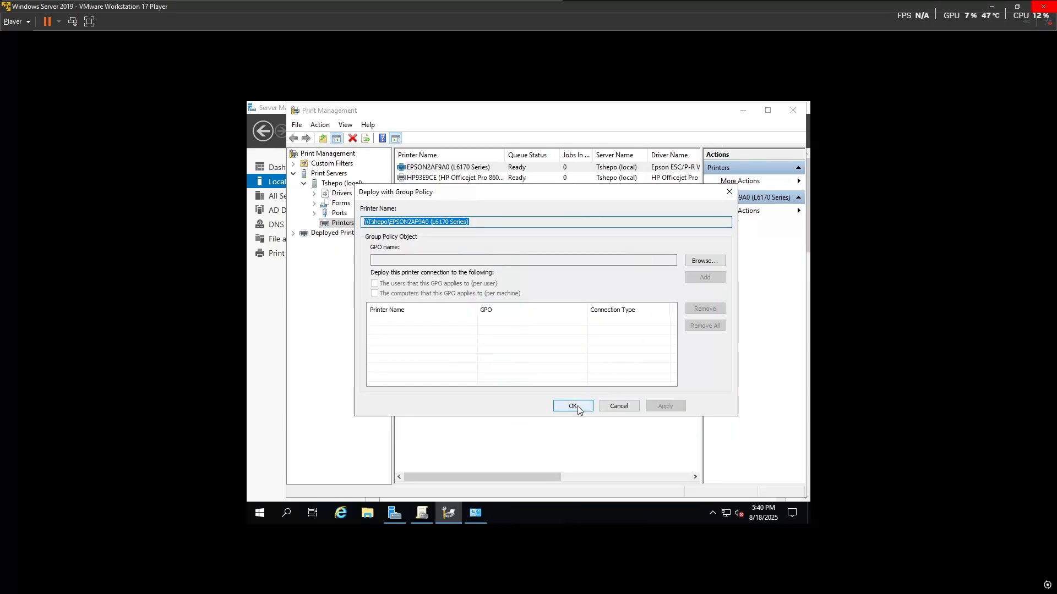
pyautogui.click(474, 510)
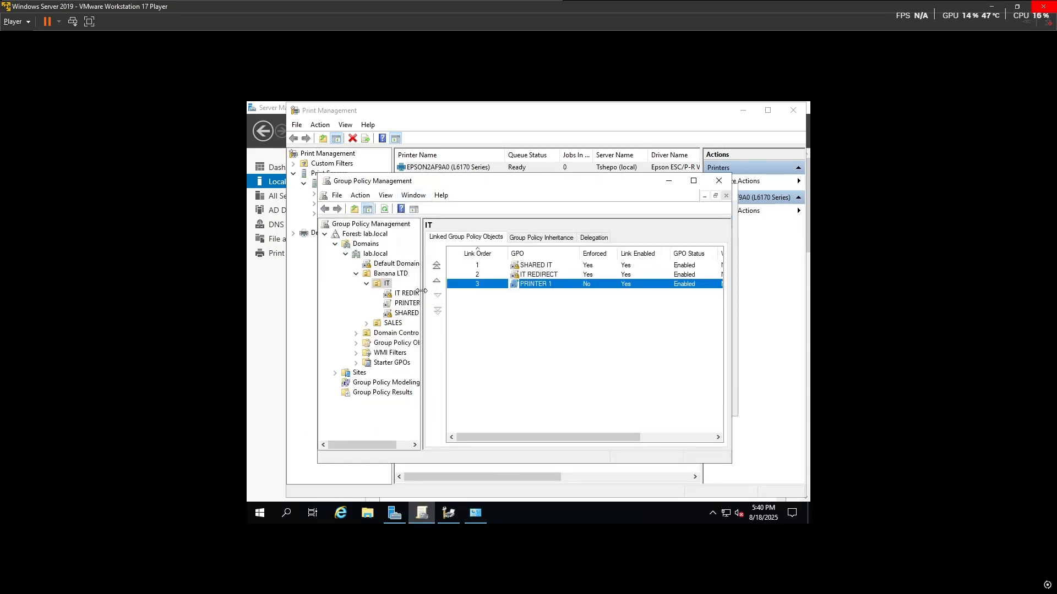
pyautogui.rightClick(547, 287)
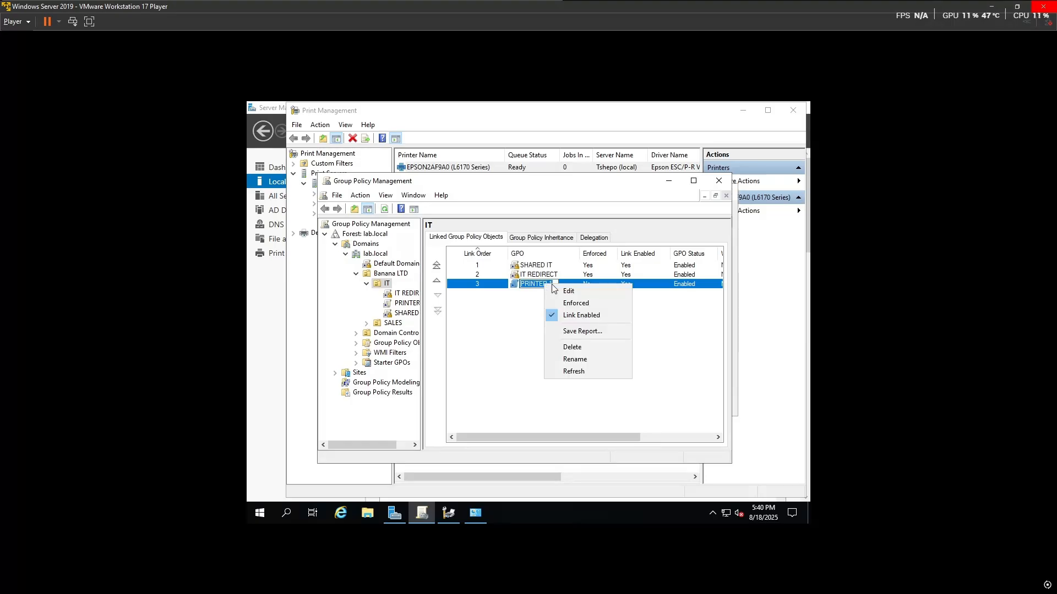
pyautogui.click(578, 283)
pyautogui.rightClick(577, 282)
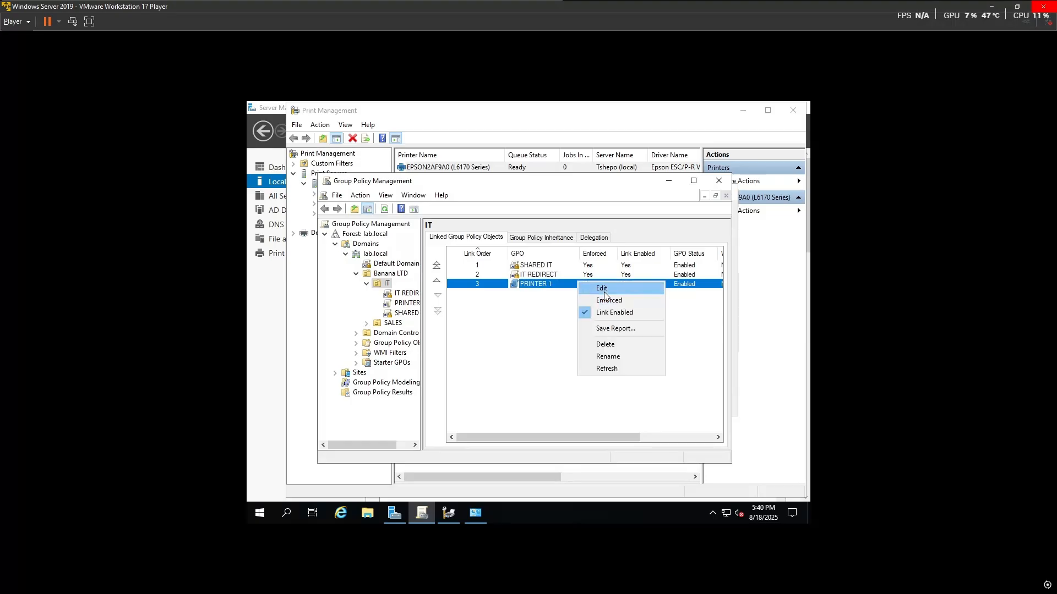
pyautogui.click(606, 300)
pyautogui.click(549, 348)
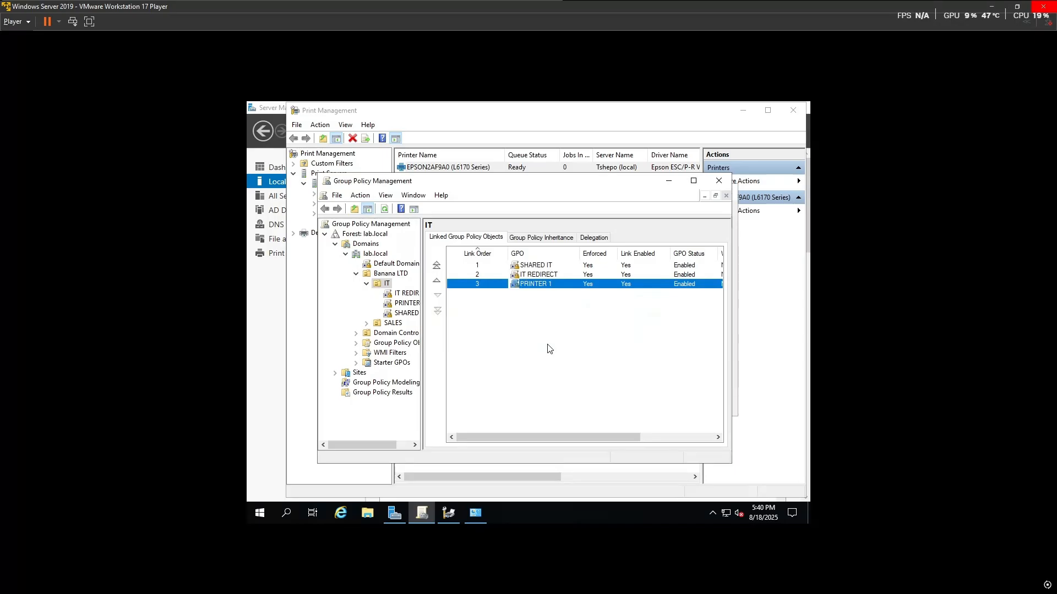
pyautogui.rightClick(551, 282)
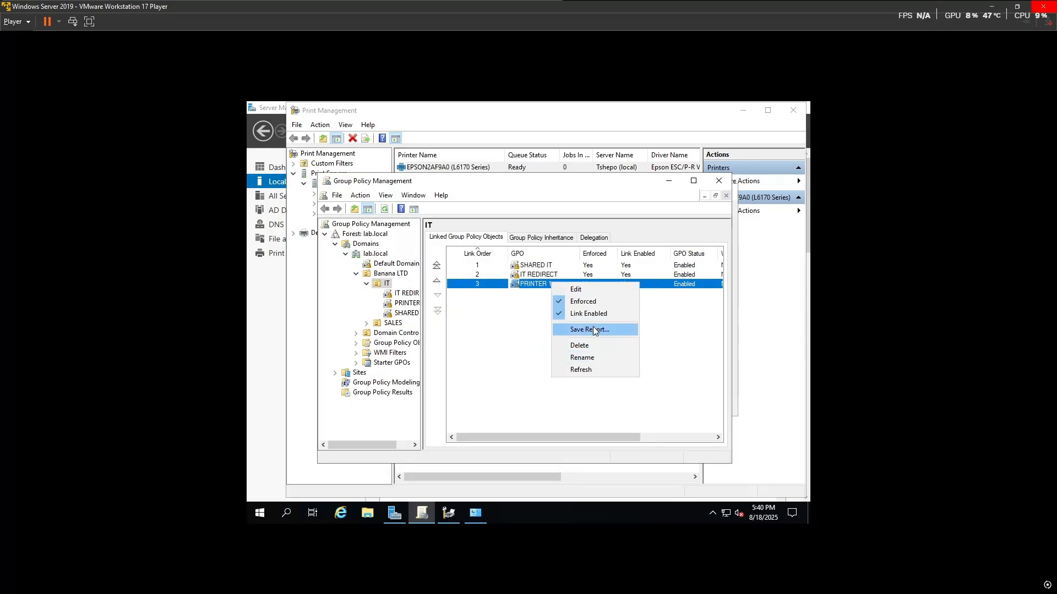
pyautogui.click(529, 330)
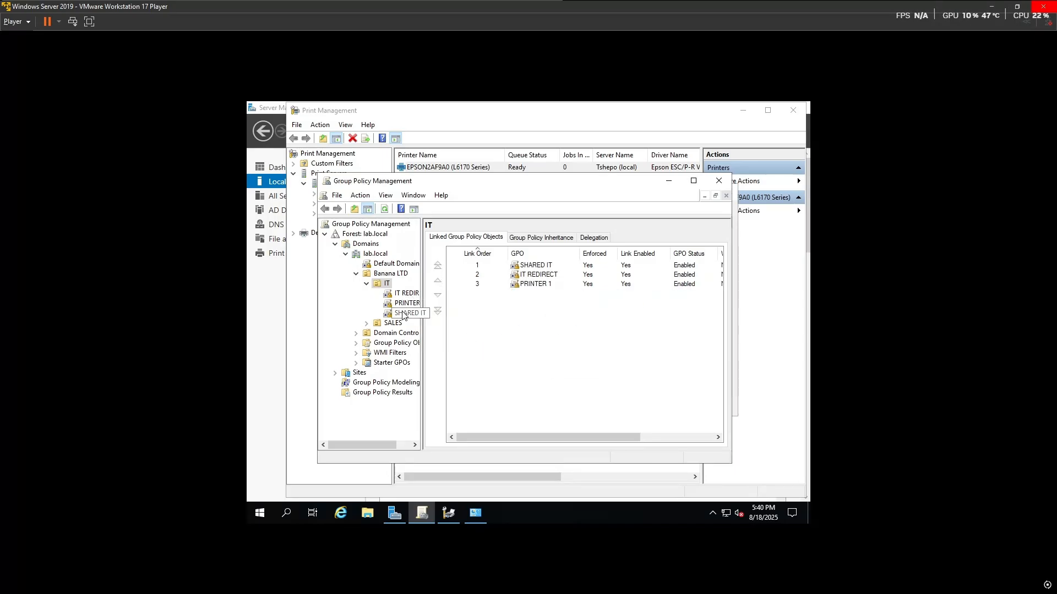
pyautogui.rightClick(403, 314)
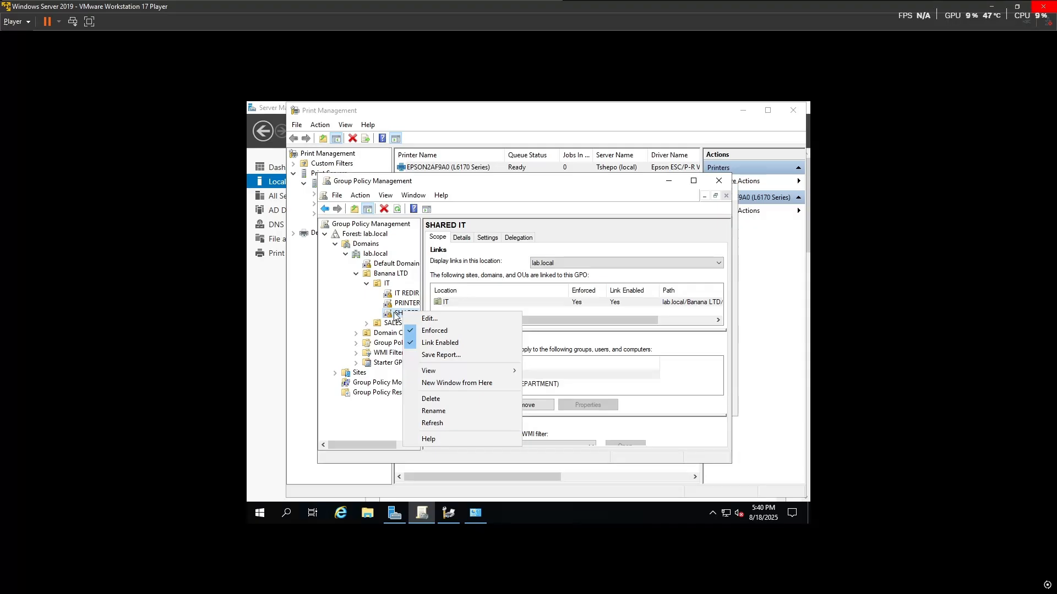
pyautogui.click(395, 315)
pyautogui.click(394, 314)
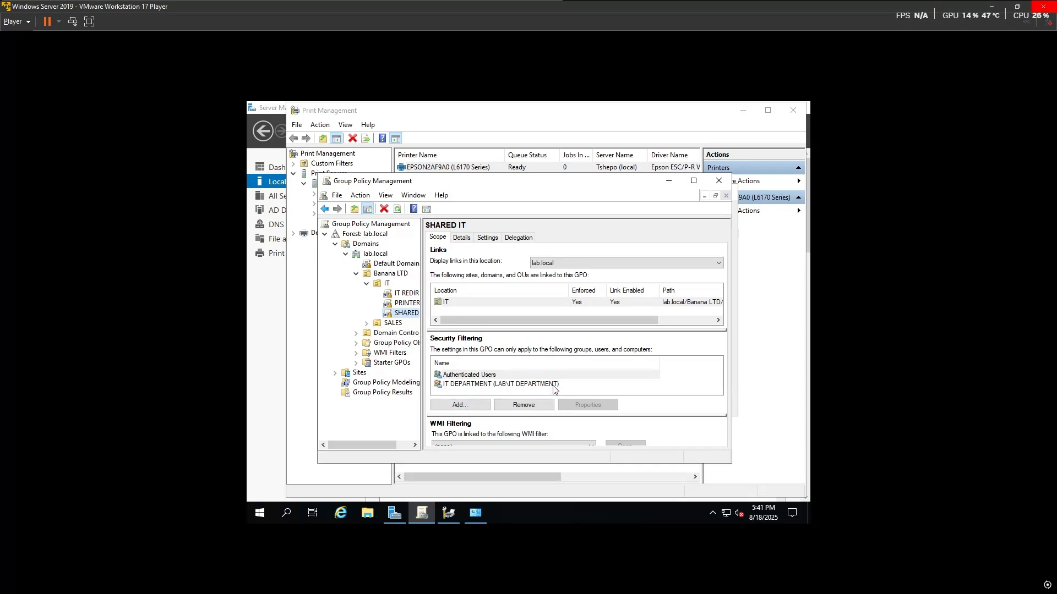
pyautogui.click(462, 384)
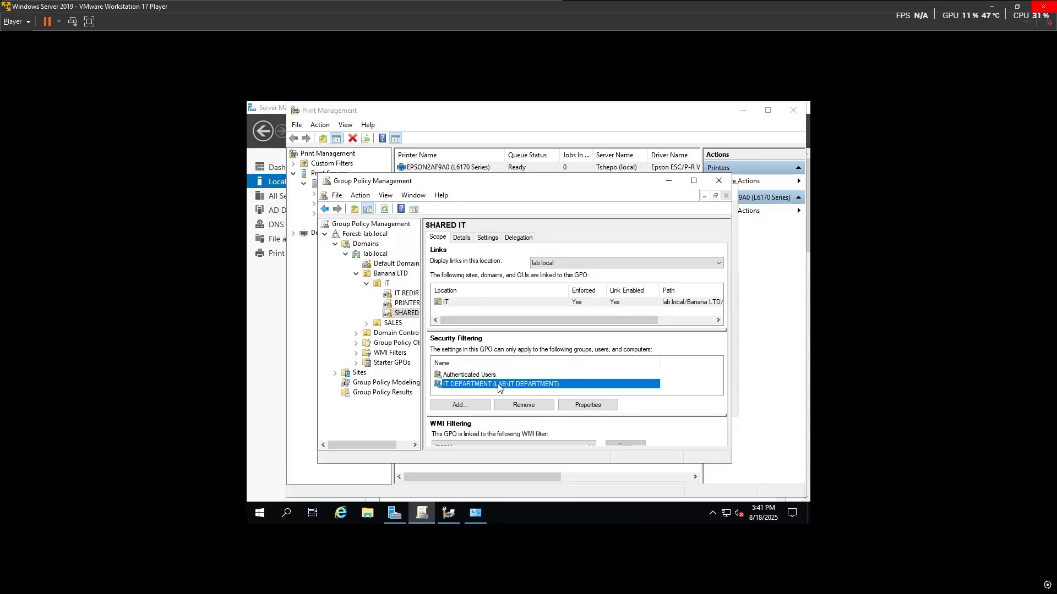
pyautogui.click(474, 405)
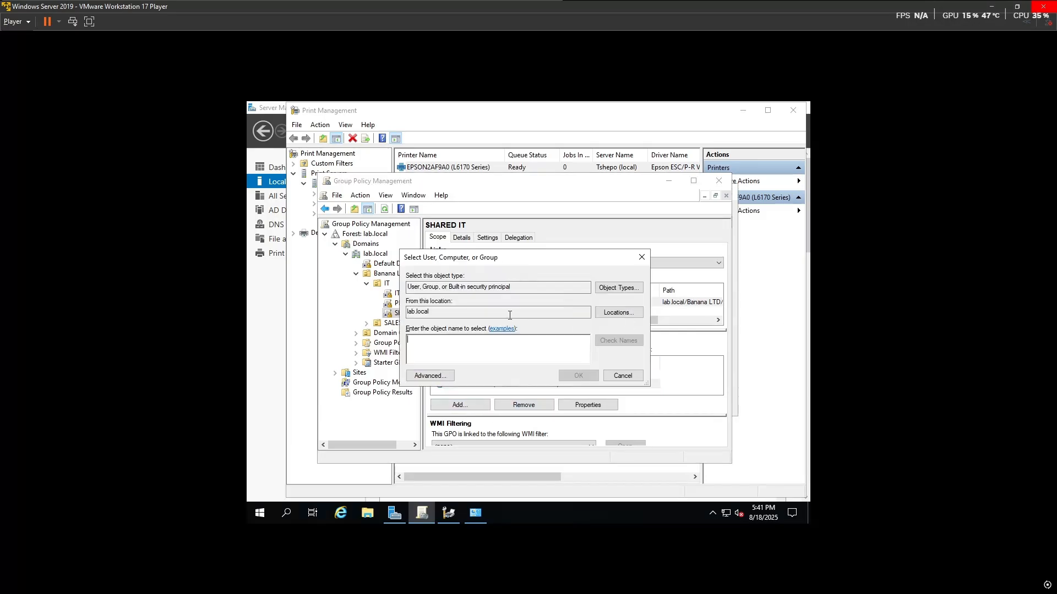
pyautogui.click(641, 257)
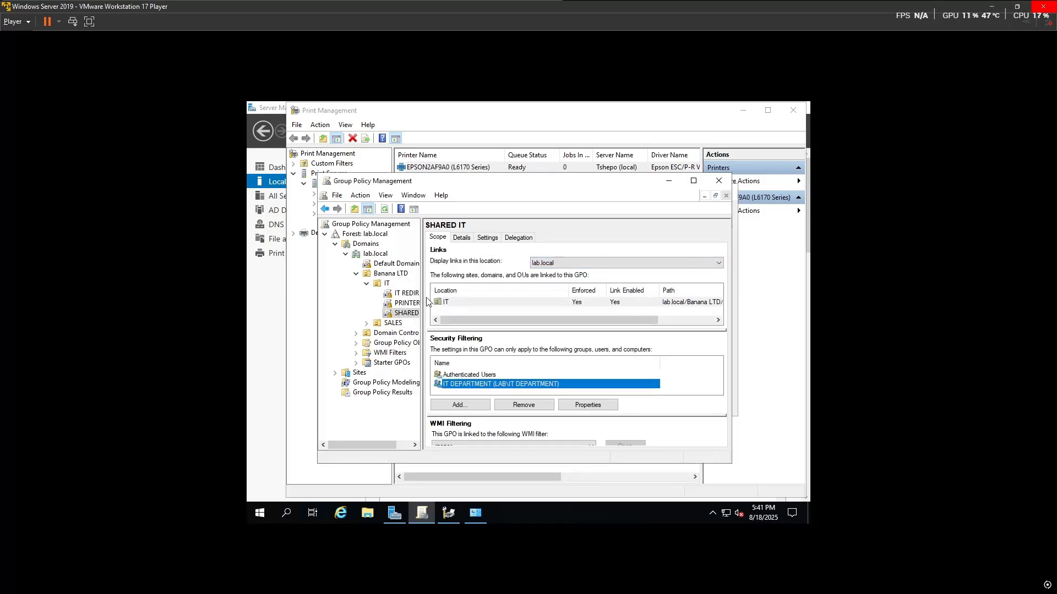
pyautogui.click(366, 283)
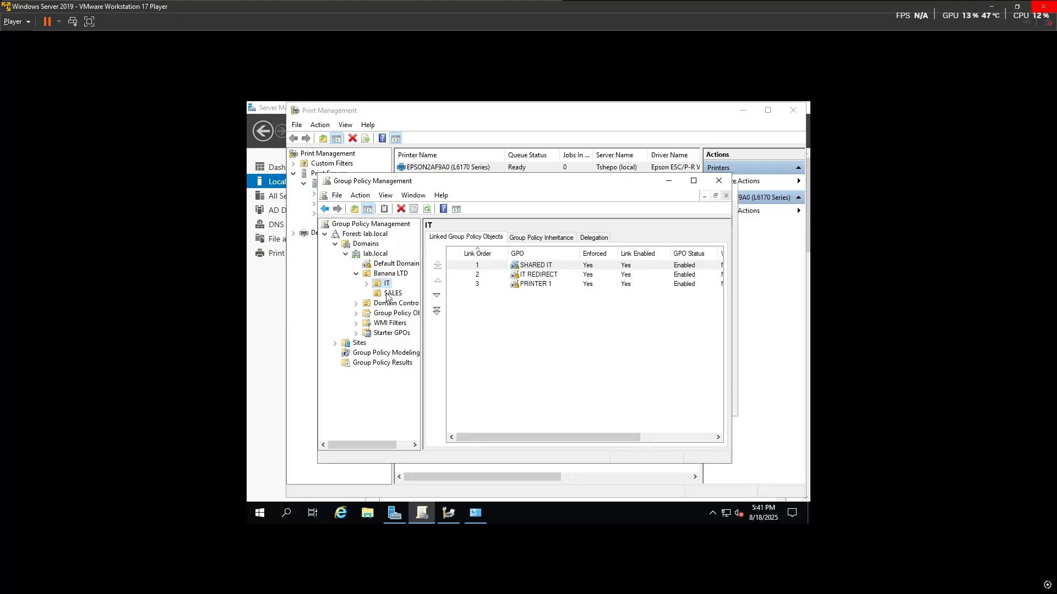
# Step: Create a GPO named PRINTER 2 linked to SALES, after resolving the duplicate-name warning
pyautogui.rightClick(388, 294)
pyautogui.click(433, 301)
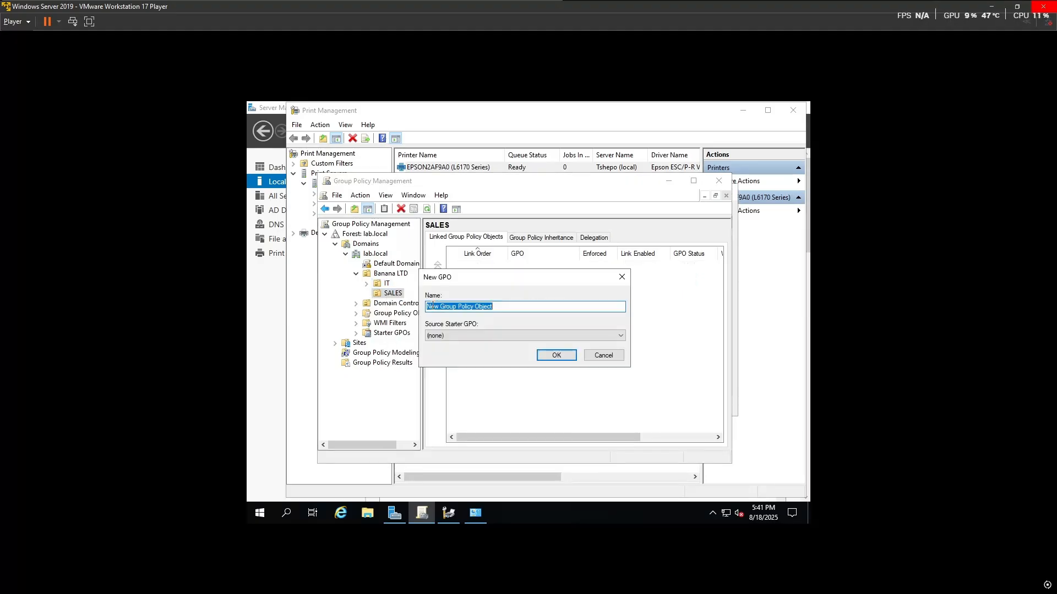
pyautogui.write('PRINTER')
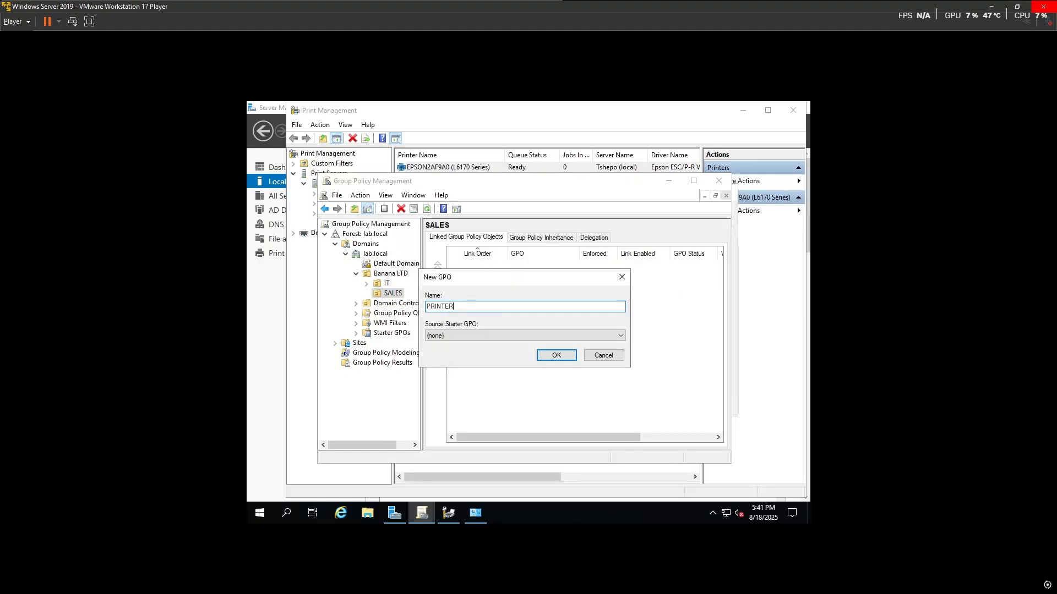
pyautogui.click(563, 352)
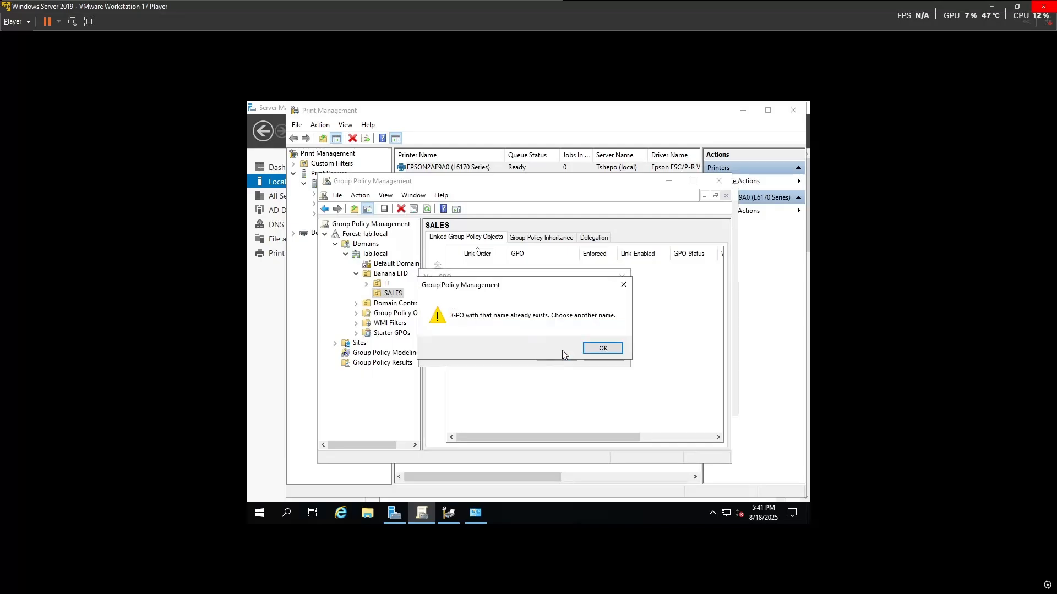
pyautogui.click(618, 347)
pyautogui.click(484, 309)
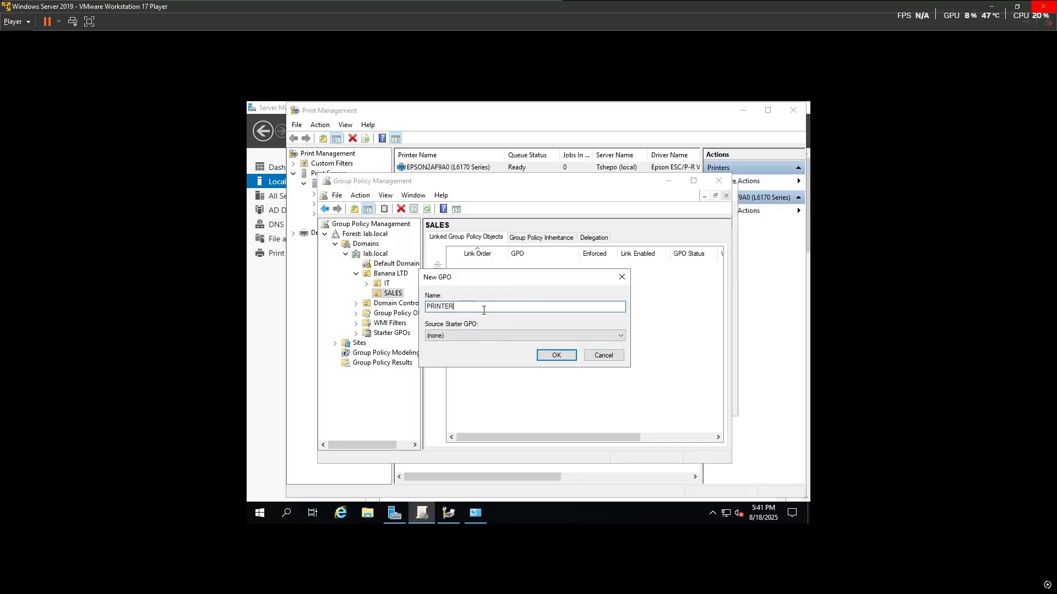
pyautogui.write('2')
pyautogui.press('Return')
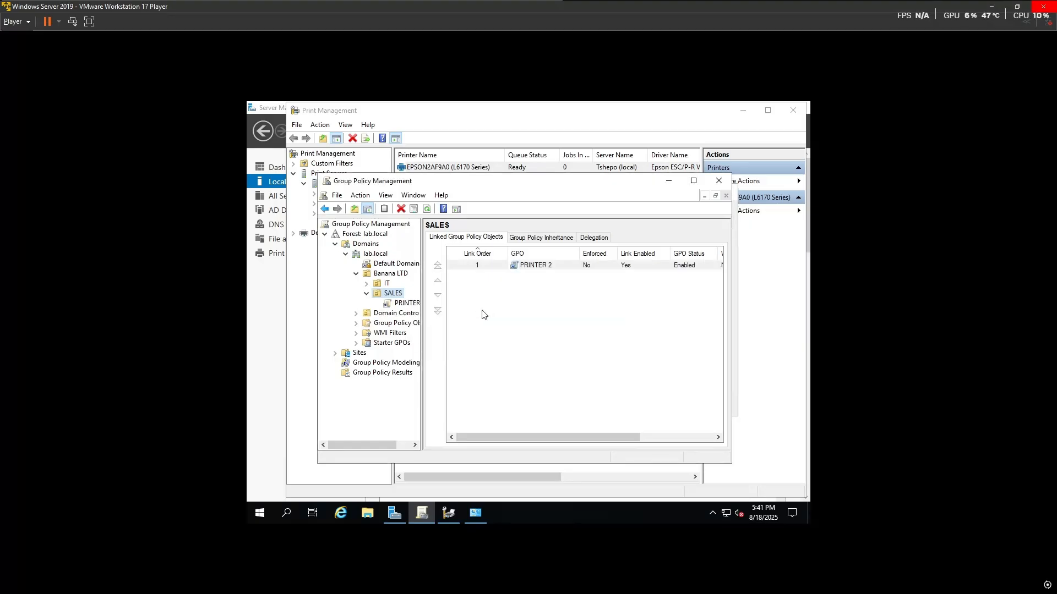
# Step: Edit PRINTER 2 and expand User Configuration > Preferences > Control Panel Settings > Printers
pyautogui.rightClick(549, 267)
pyautogui.click(553, 273)
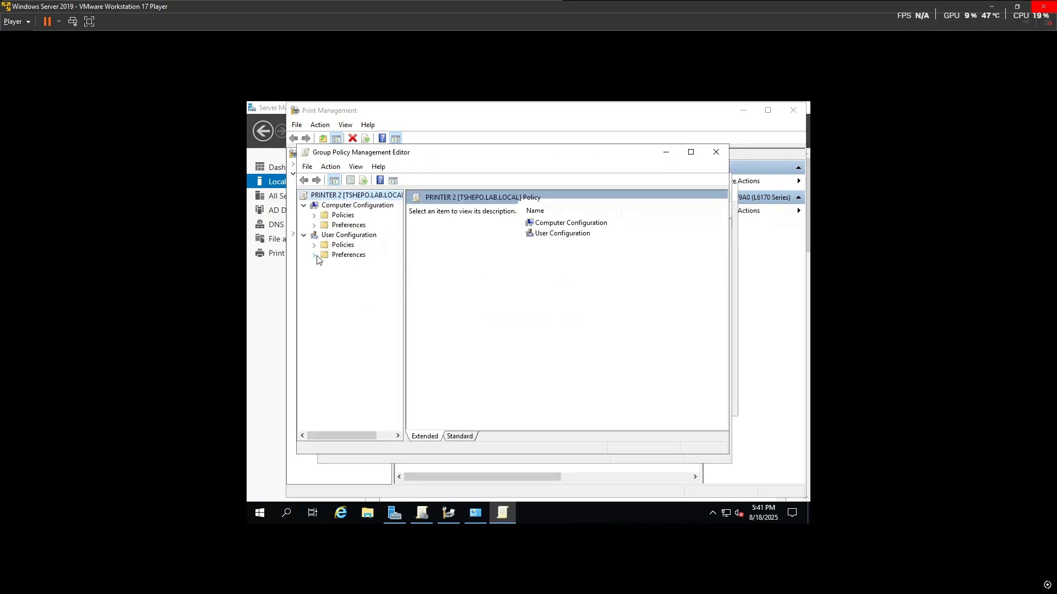
pyautogui.click(314, 255)
pyautogui.click(325, 275)
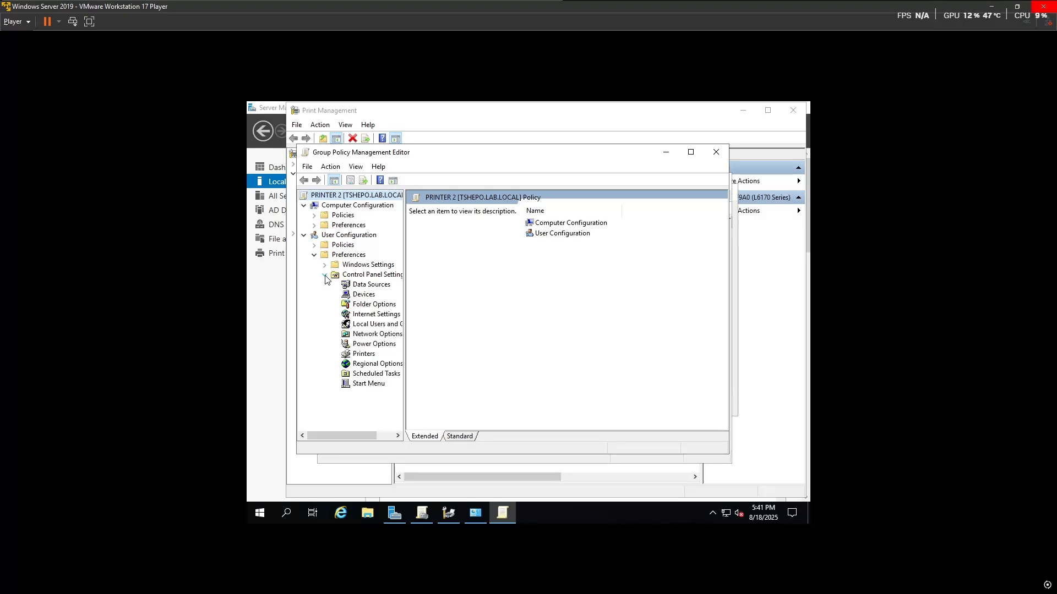
pyautogui.click(361, 355)
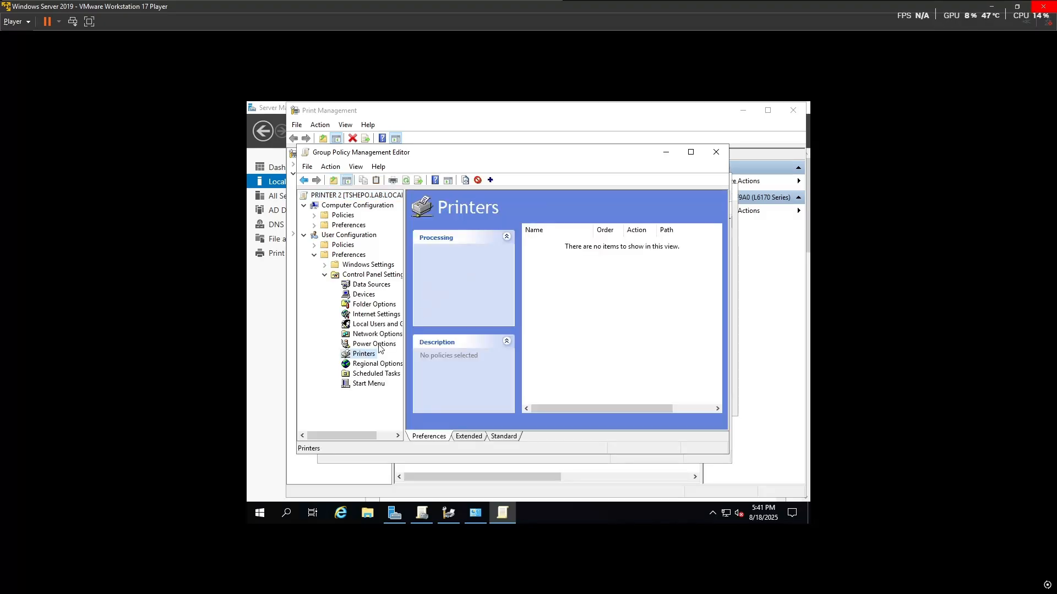
pyautogui.rightClick(370, 352)
pyautogui.moveTo(405, 355)
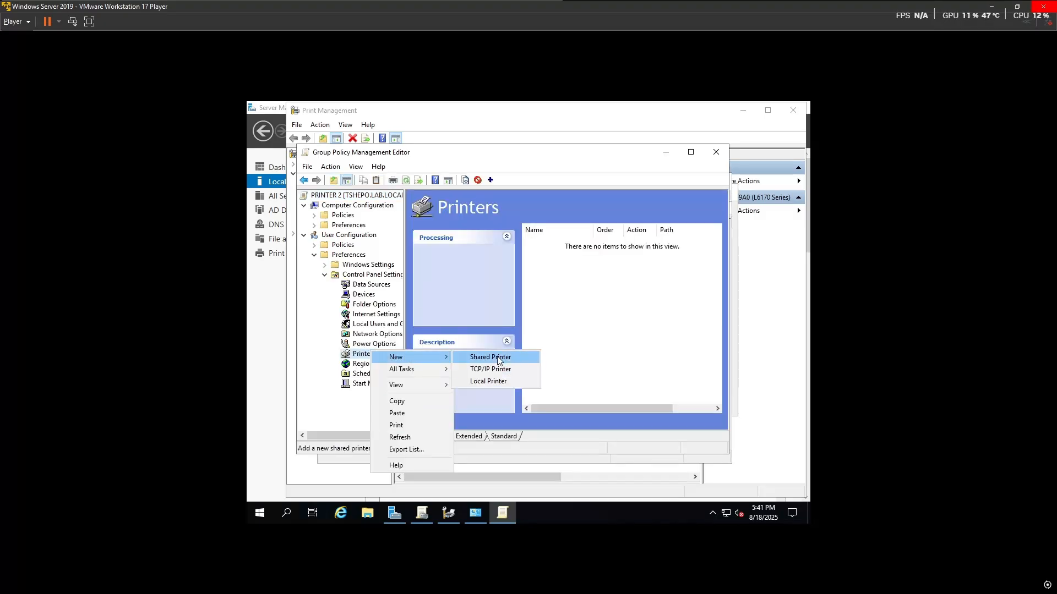
pyautogui.click(496, 357)
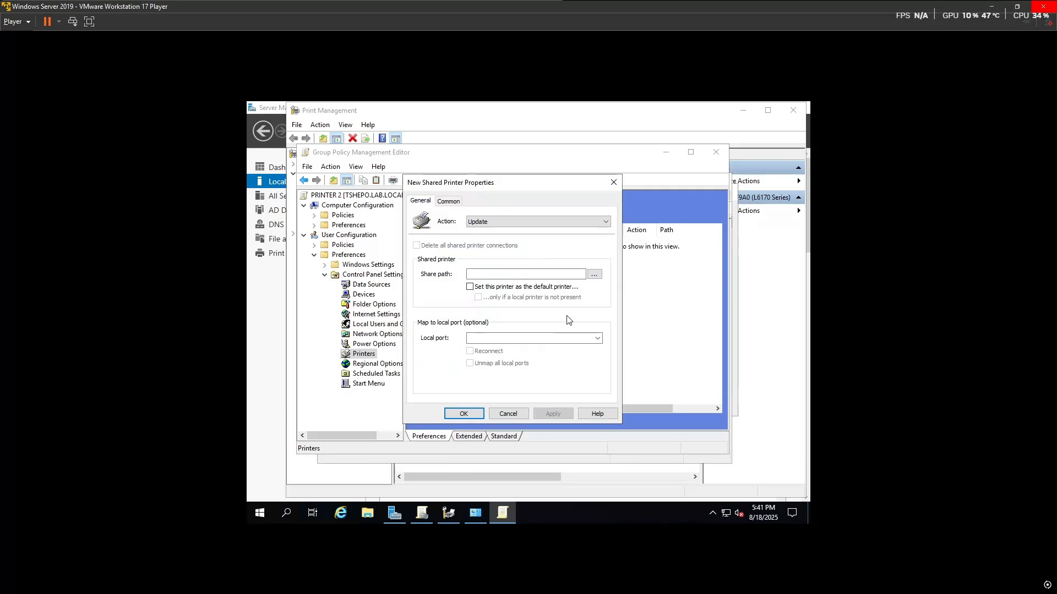
# Step: In Print Management, open Deploy with Group Policy for HP93E9CE and select its share path
pyautogui.moveTo(476, 518)
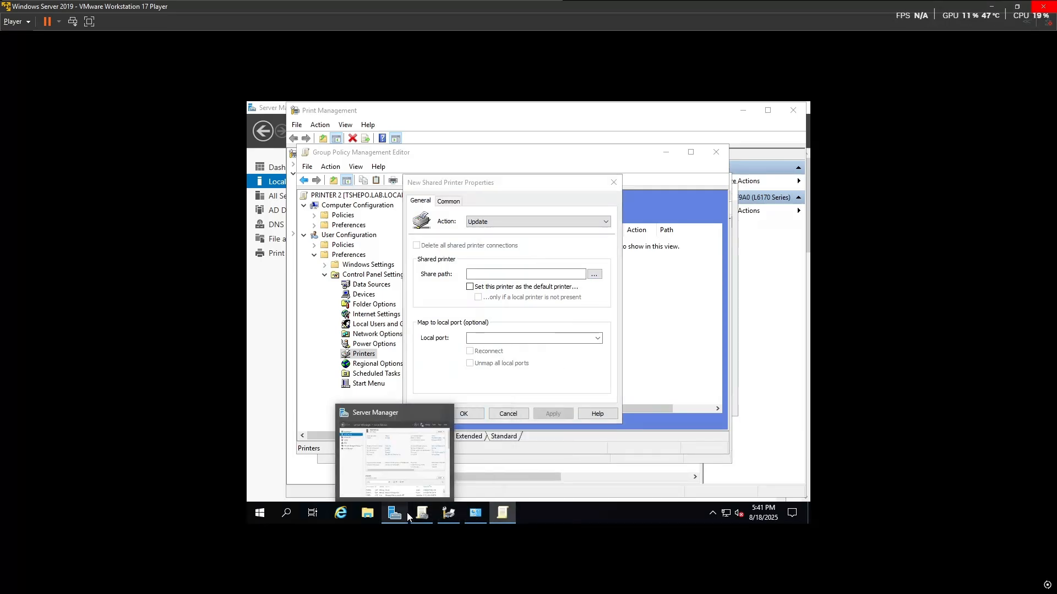
pyautogui.click(395, 514)
pyautogui.click(731, 132)
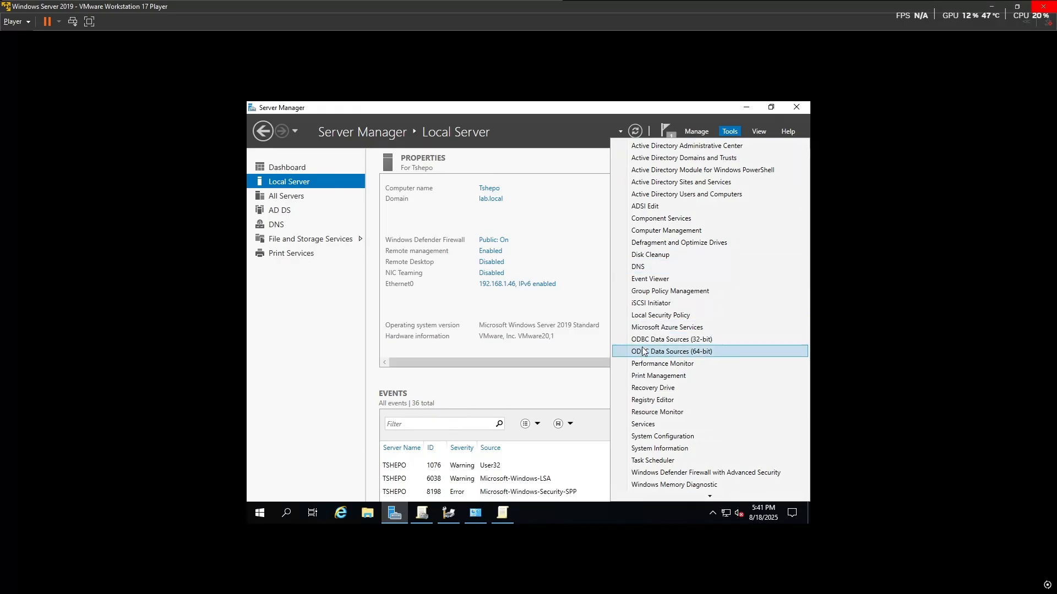
pyautogui.click(641, 377)
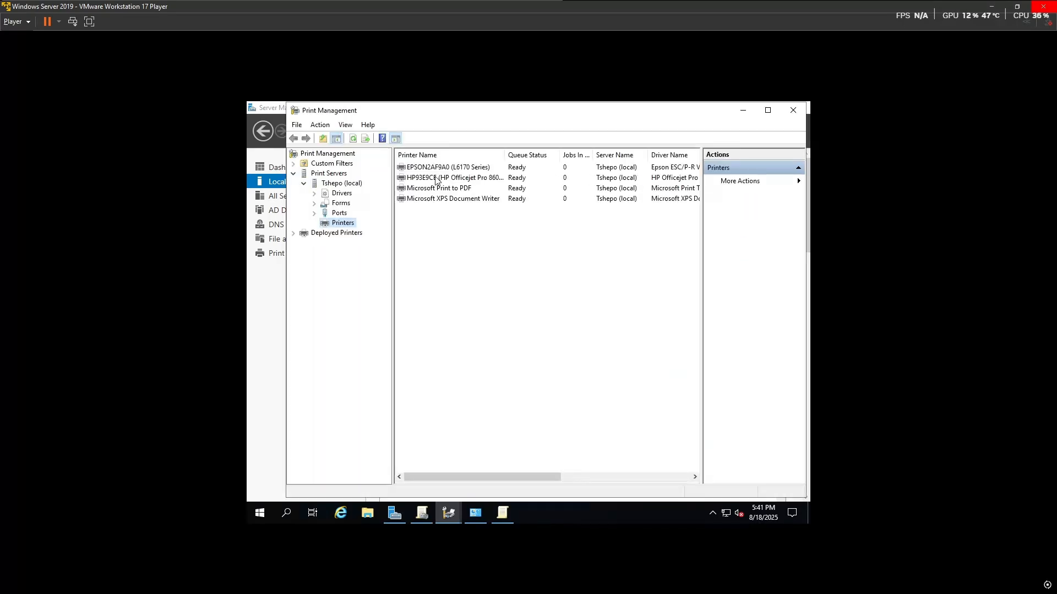
pyautogui.click(436, 179)
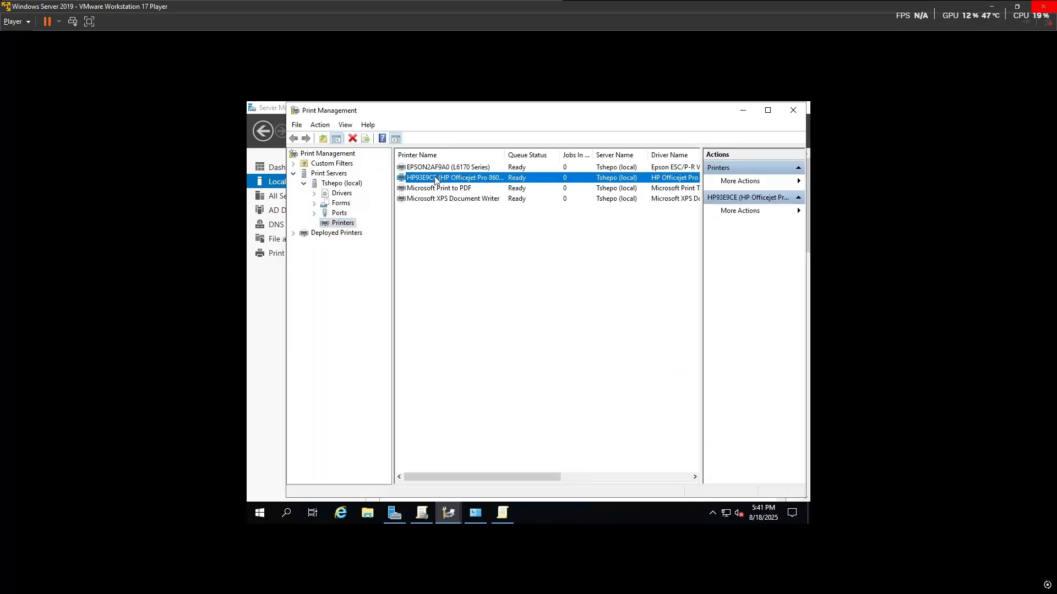
pyautogui.rightClick(505, 179)
pyautogui.click(553, 232)
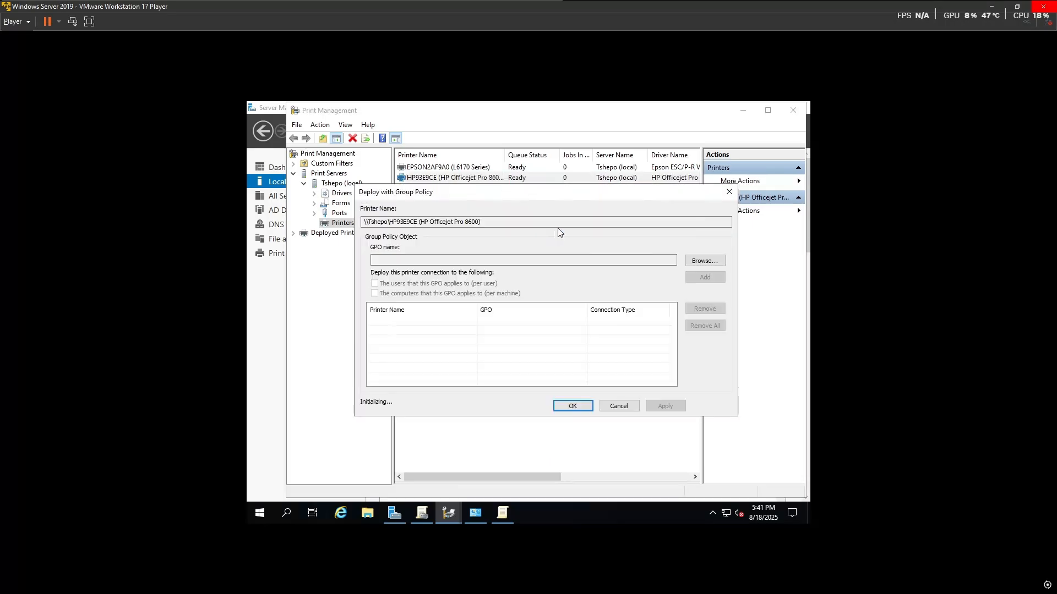
pyautogui.moveTo(483, 222); pyautogui.dragTo(347, 228)
pyautogui.hotkey('ctrl', 'c')
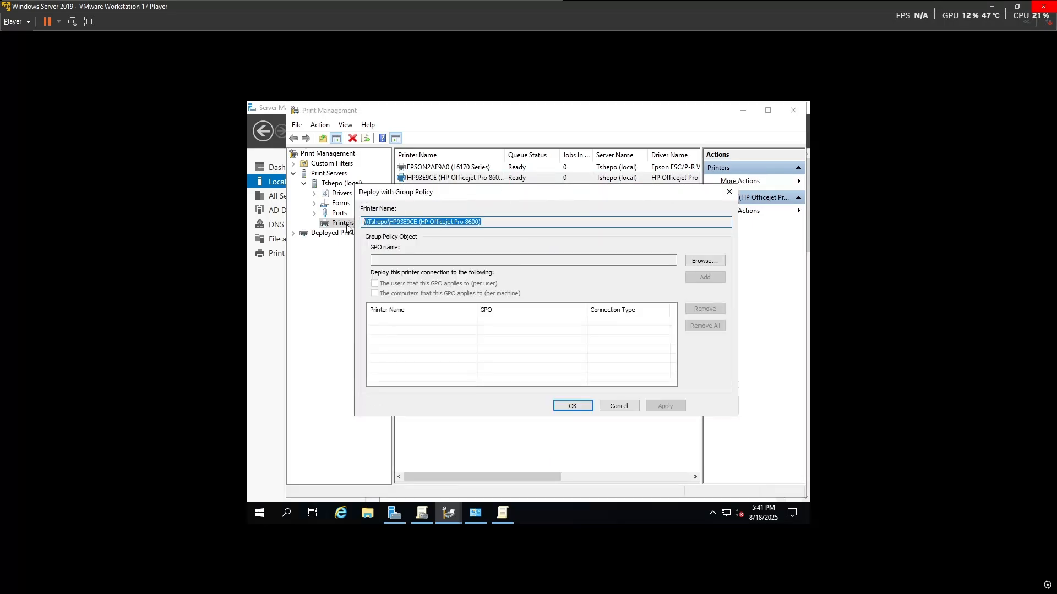
pyautogui.click(501, 515)
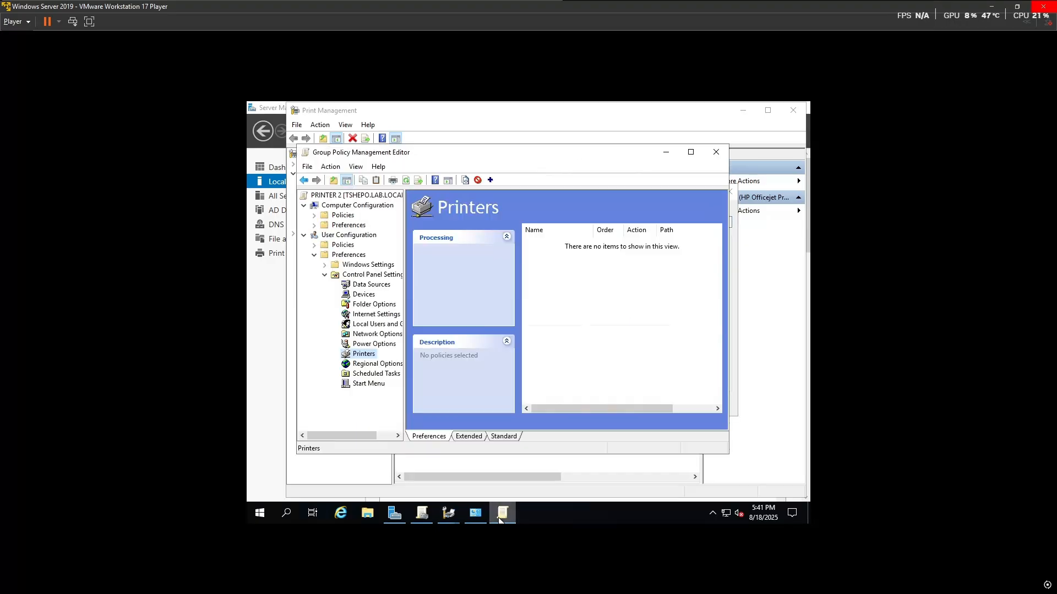
# Step: Create a shared printer entry for \\Tshepo\HP93E9CE with action Create and item-level targeting enabled
pyautogui.rightClick(358, 354)
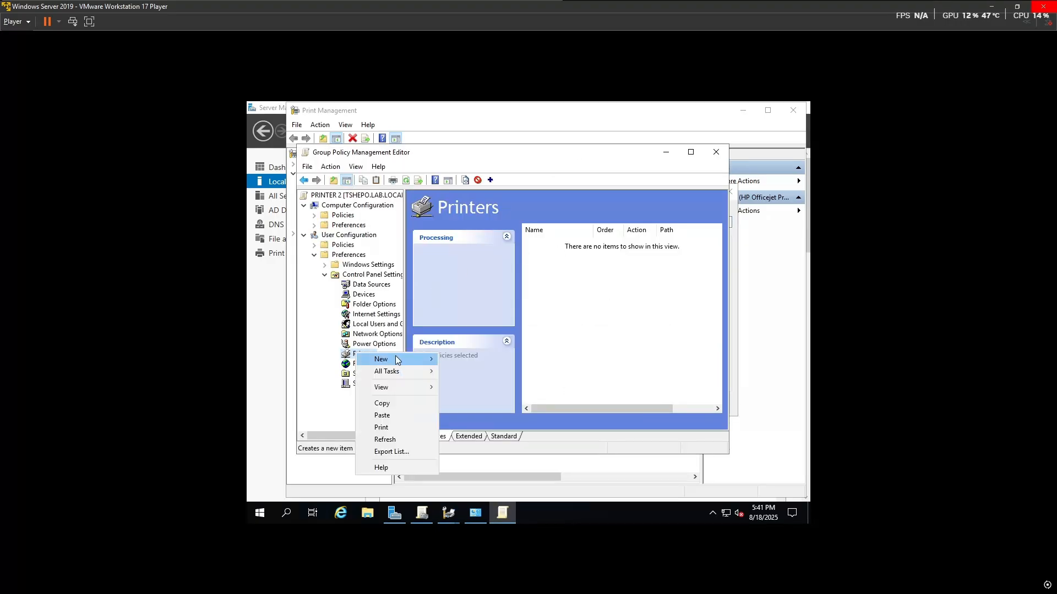
pyautogui.moveTo(395, 355)
pyautogui.click(468, 359)
pyautogui.click(551, 324)
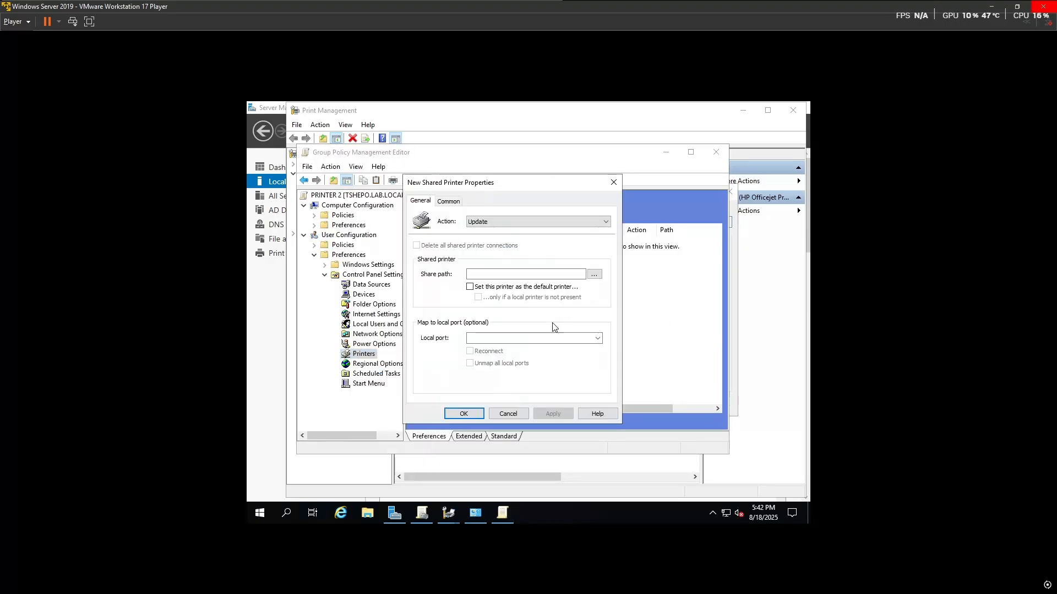
pyautogui.click(496, 273)
pyautogui.hotkey('ctrl', 'v')
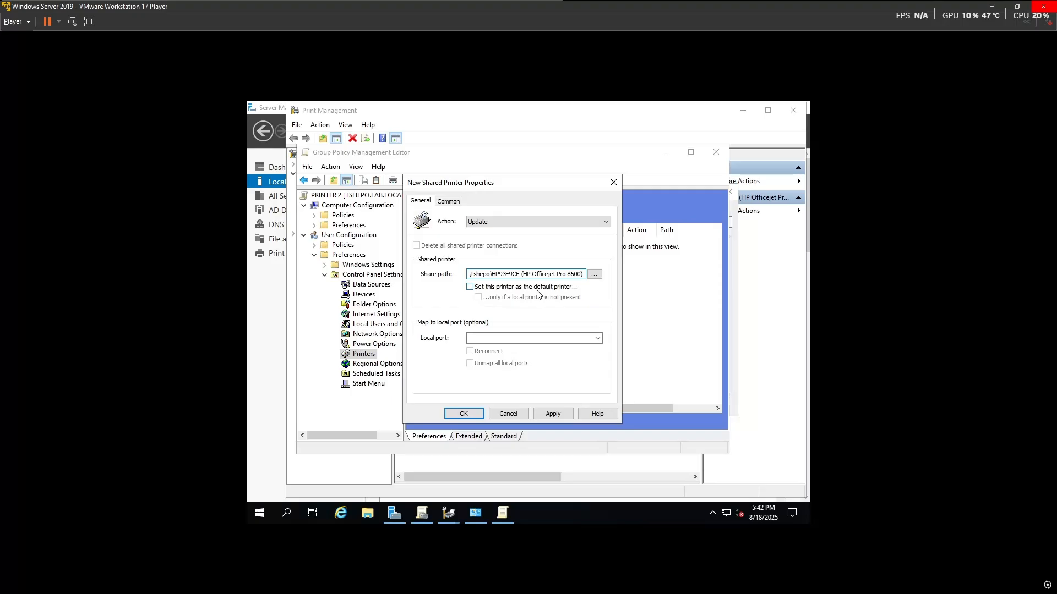
pyautogui.click(532, 222)
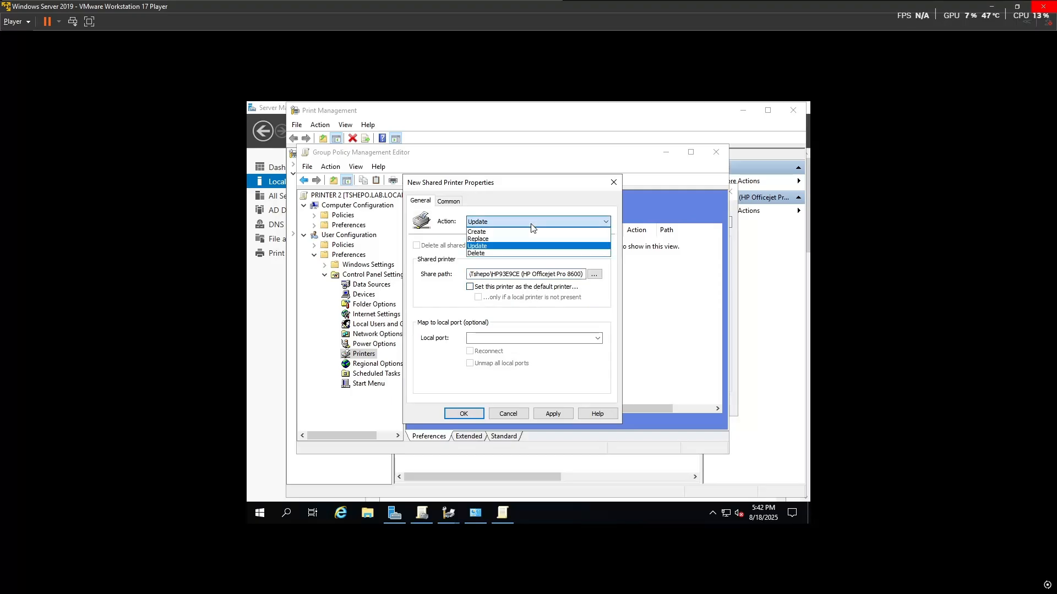
pyautogui.click(491, 232)
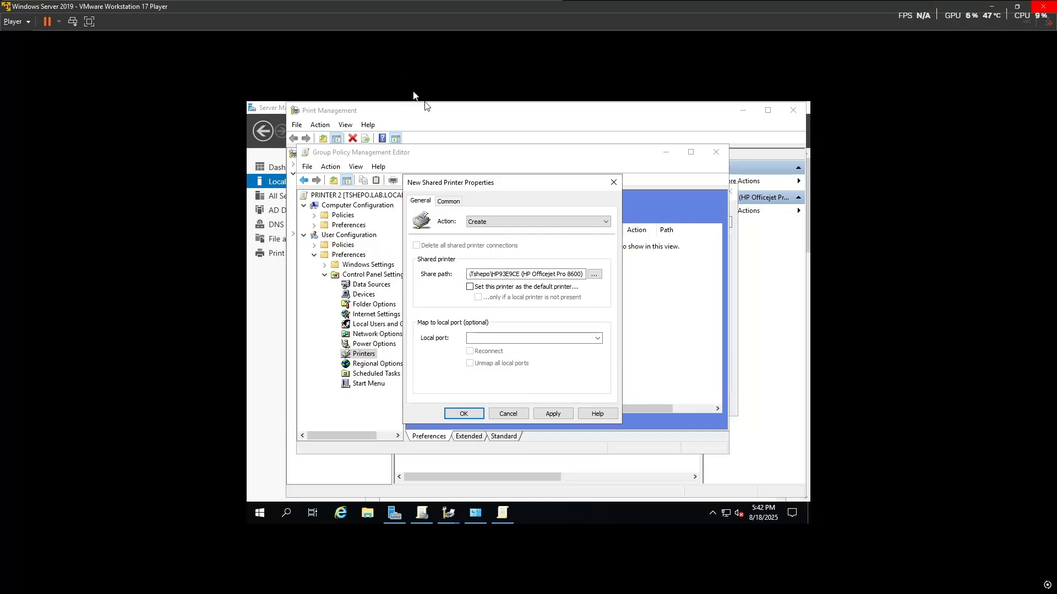
pyautogui.click(448, 202)
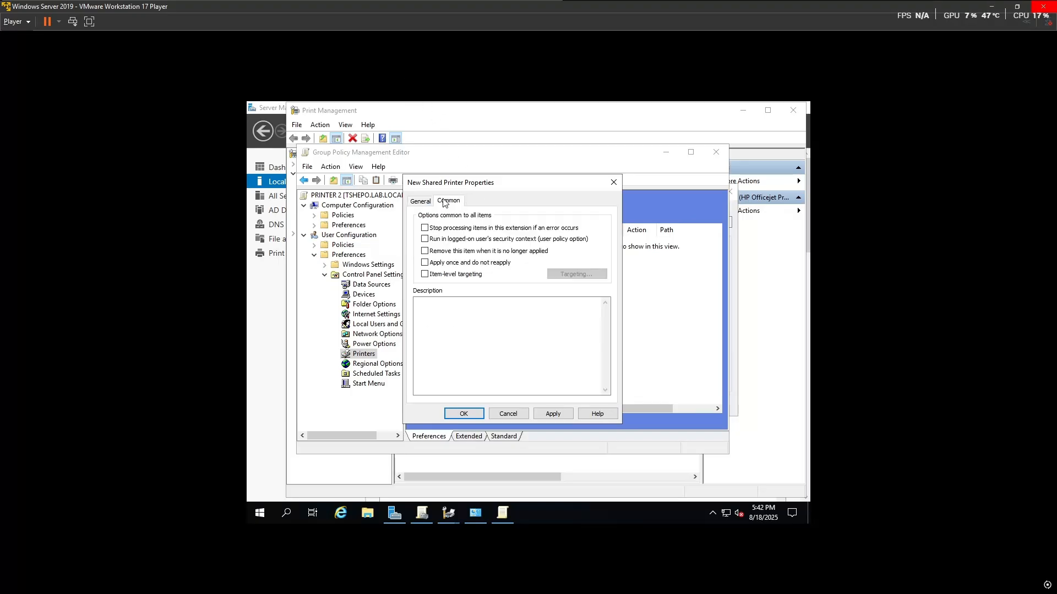
pyautogui.click(424, 275)
pyautogui.click(566, 277)
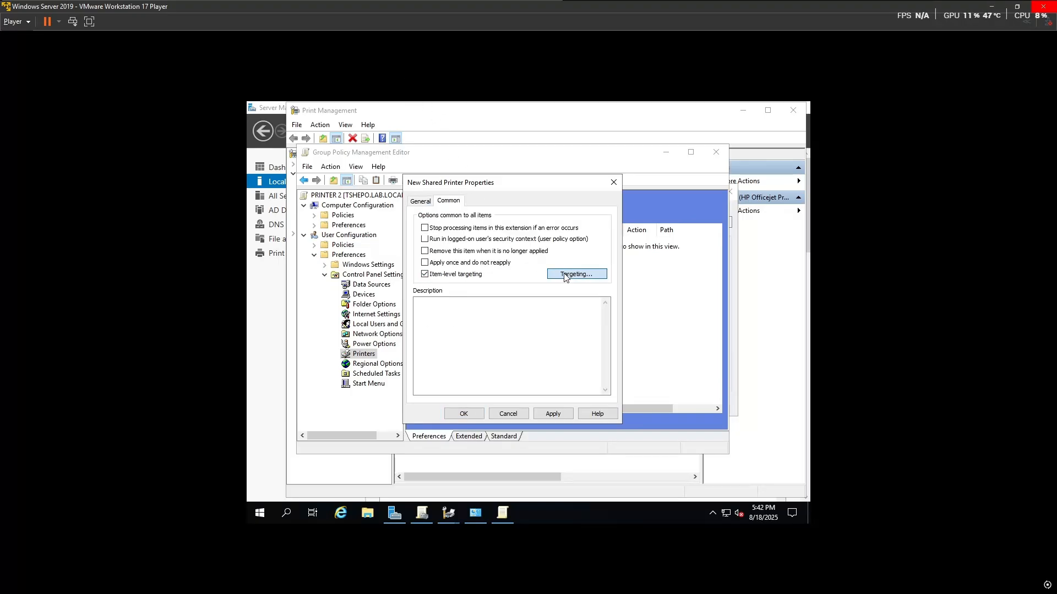
# Step: Target the HP93E9CE entry to the LAB\SALES DEPARTMENT security group and save it
pyautogui.click(370, 215)
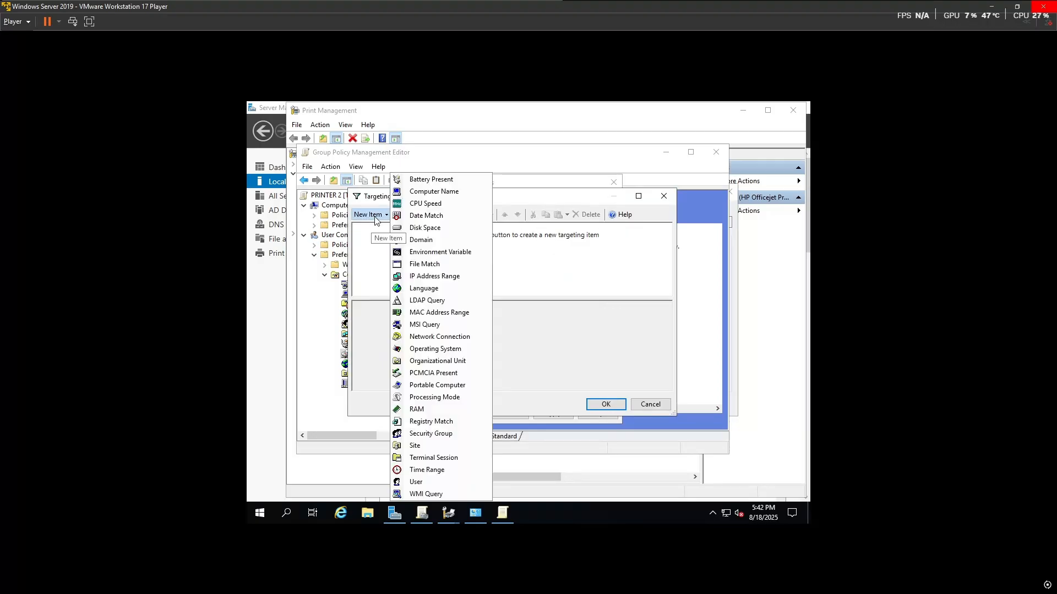
pyautogui.click(451, 433)
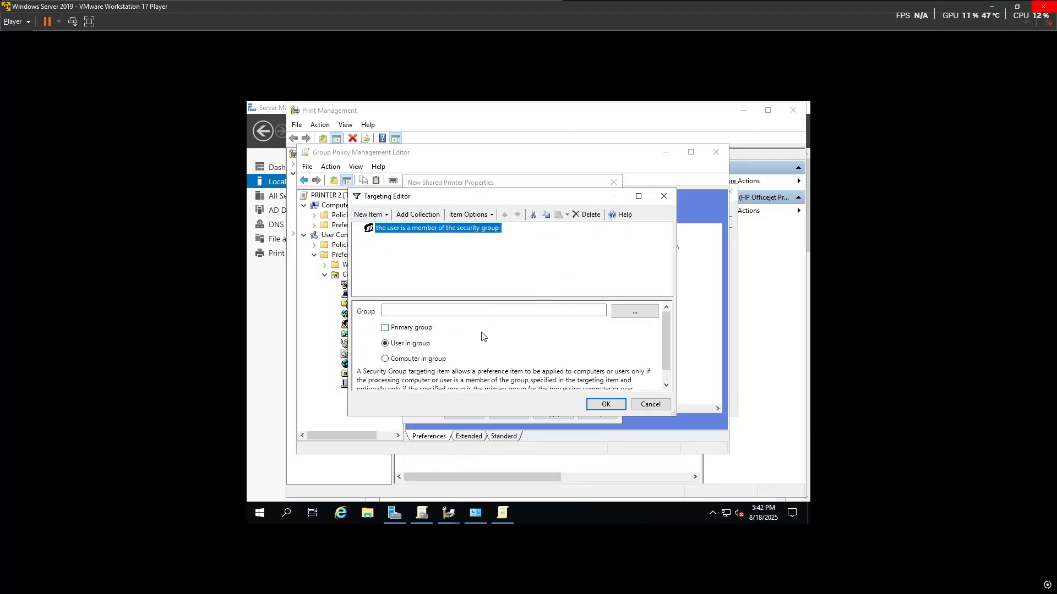
pyautogui.click(636, 312)
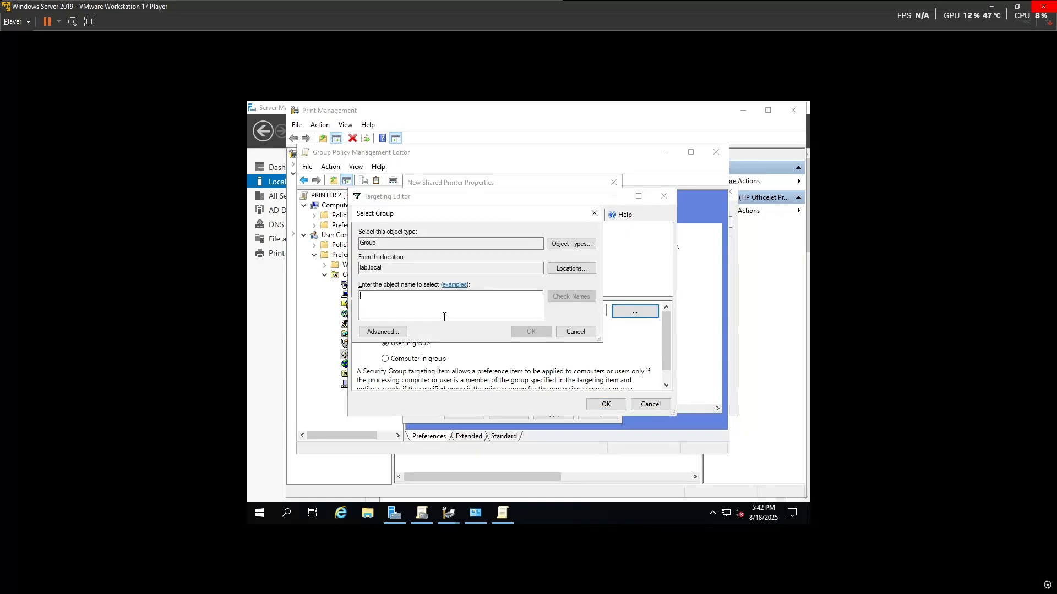
pyautogui.write('SALES')
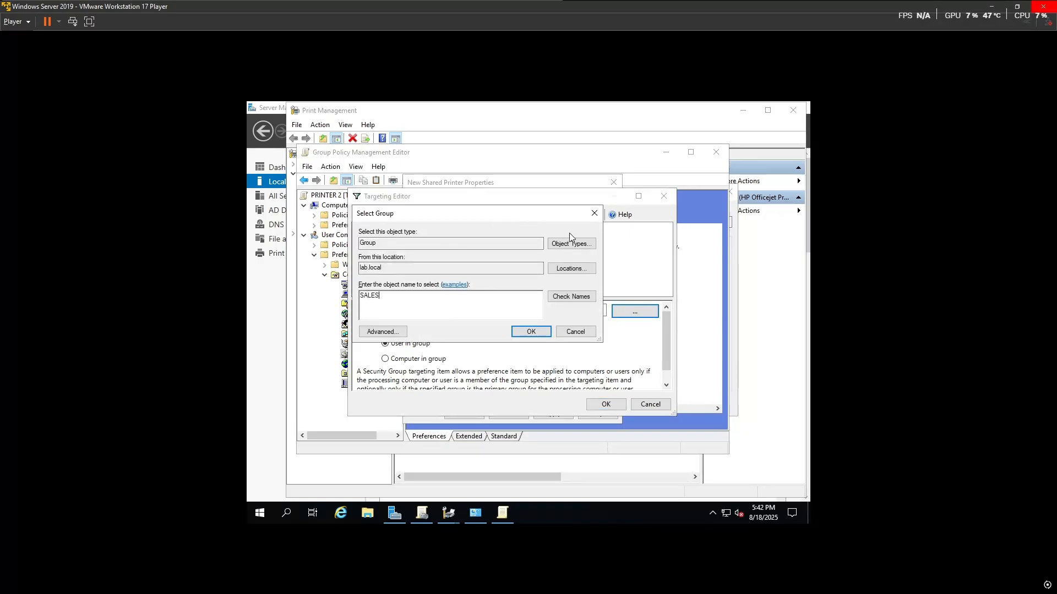
pyautogui.click(570, 296)
pyautogui.click(534, 331)
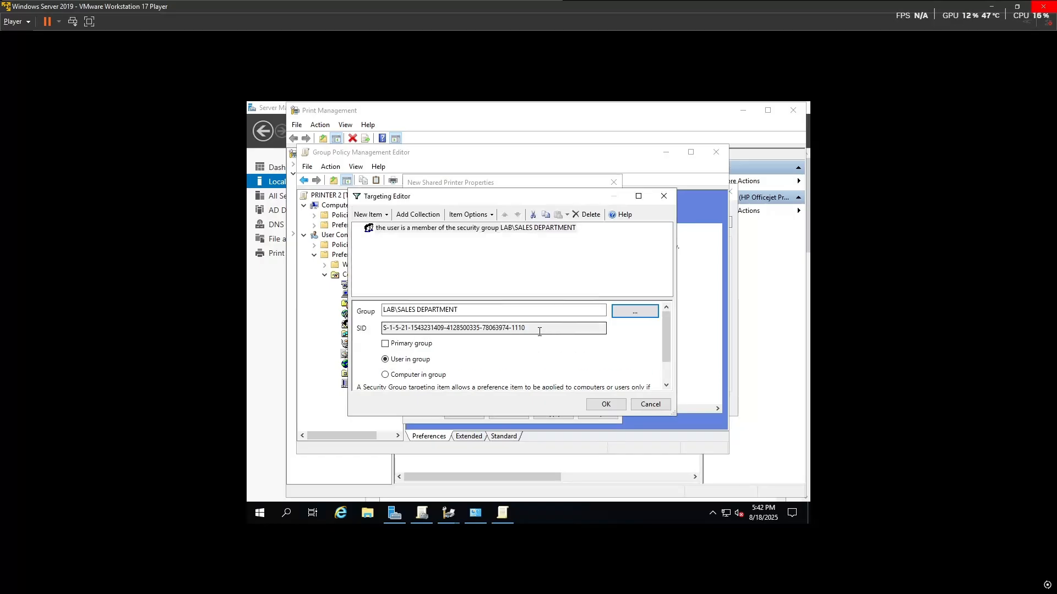
pyautogui.scroll(-2, 578, 379)
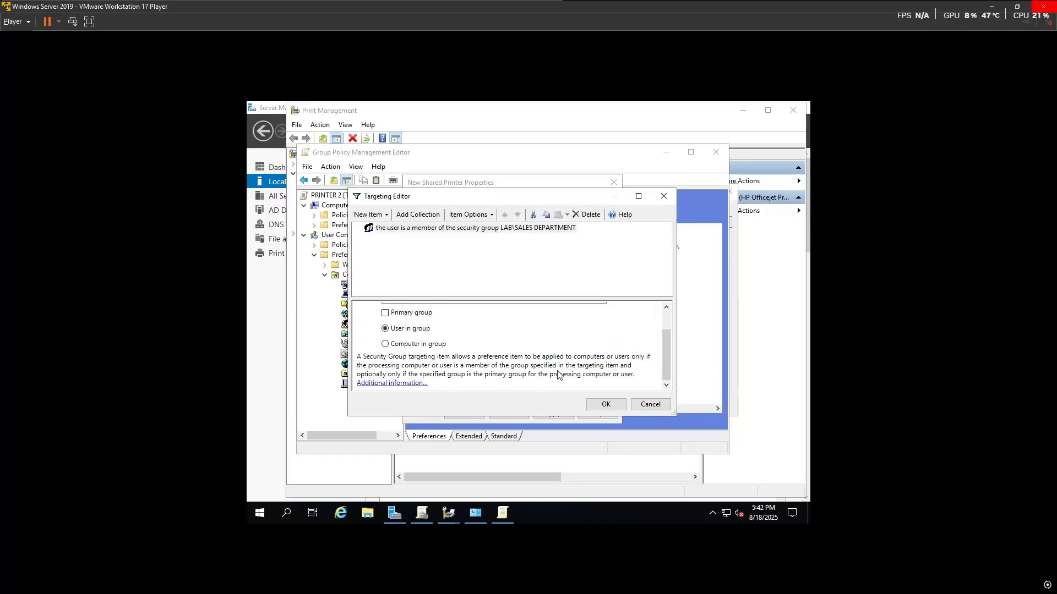
pyautogui.click(616, 404)
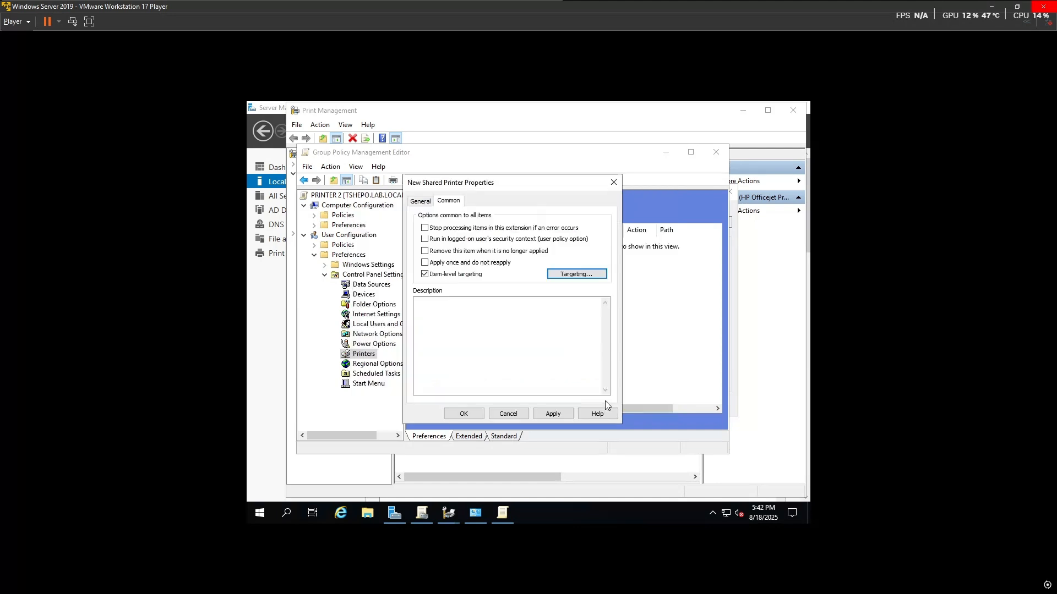
pyautogui.click(551, 414)
pyautogui.click(464, 414)
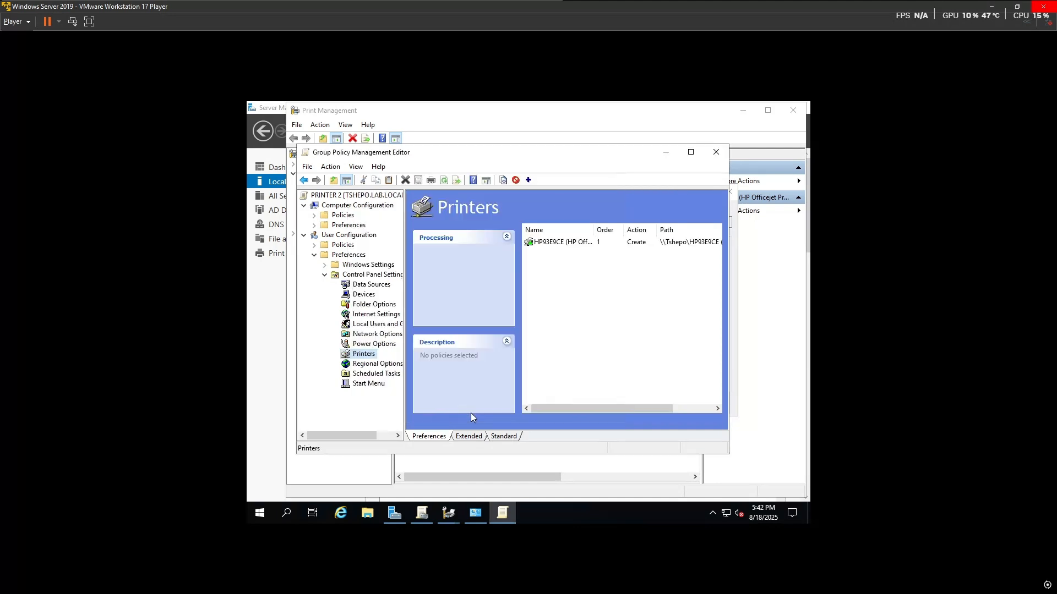
# Step: Close the policy editor, Deploy with Group Policy dialog and Print Management, returning to Group Policy Management
pyautogui.click(715, 152)
pyautogui.click(731, 189)
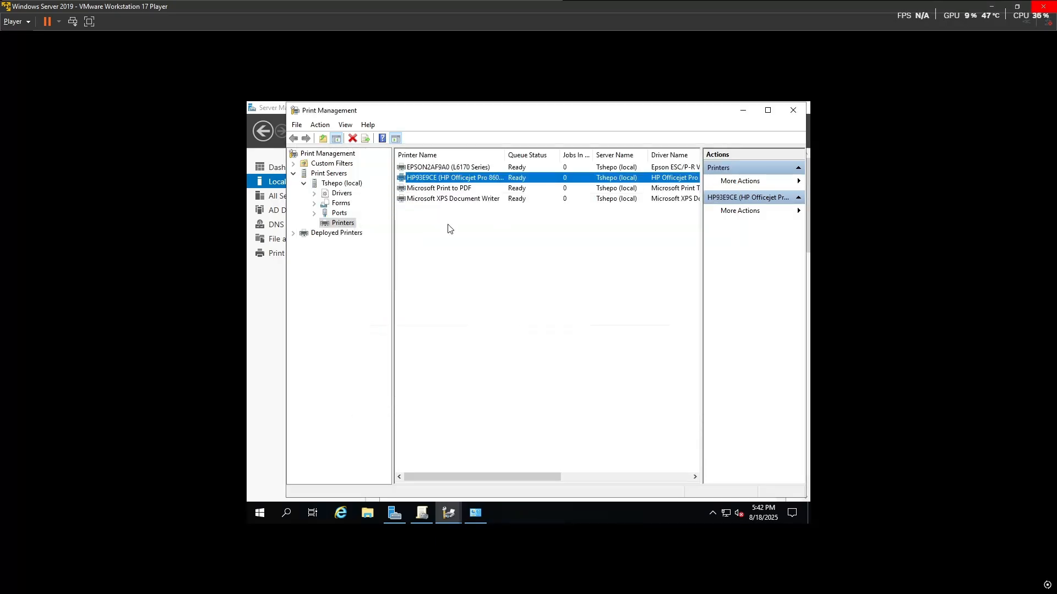
pyautogui.click(792, 110)
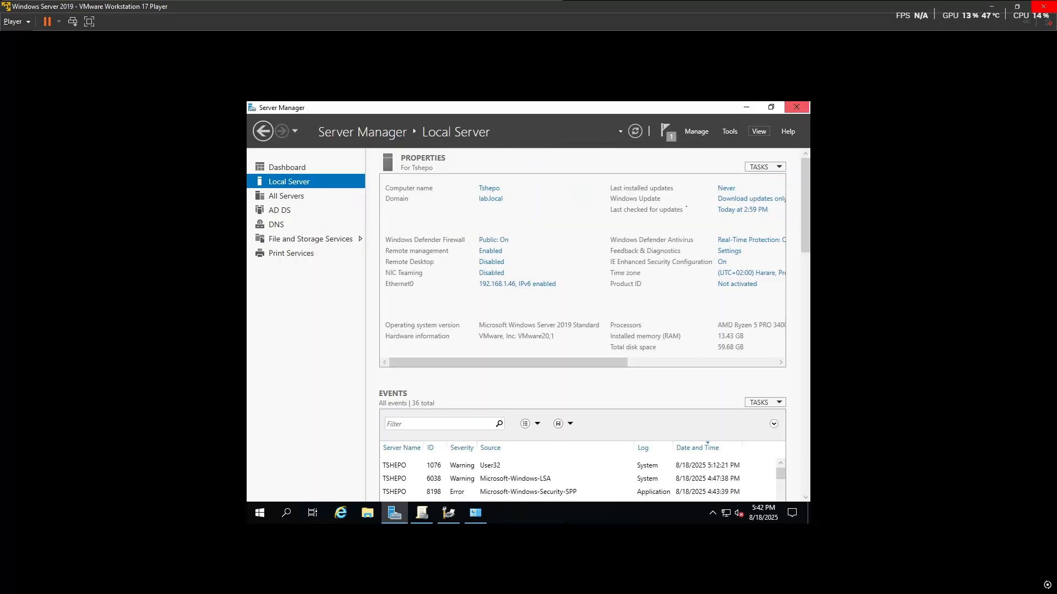
pyautogui.click(422, 513)
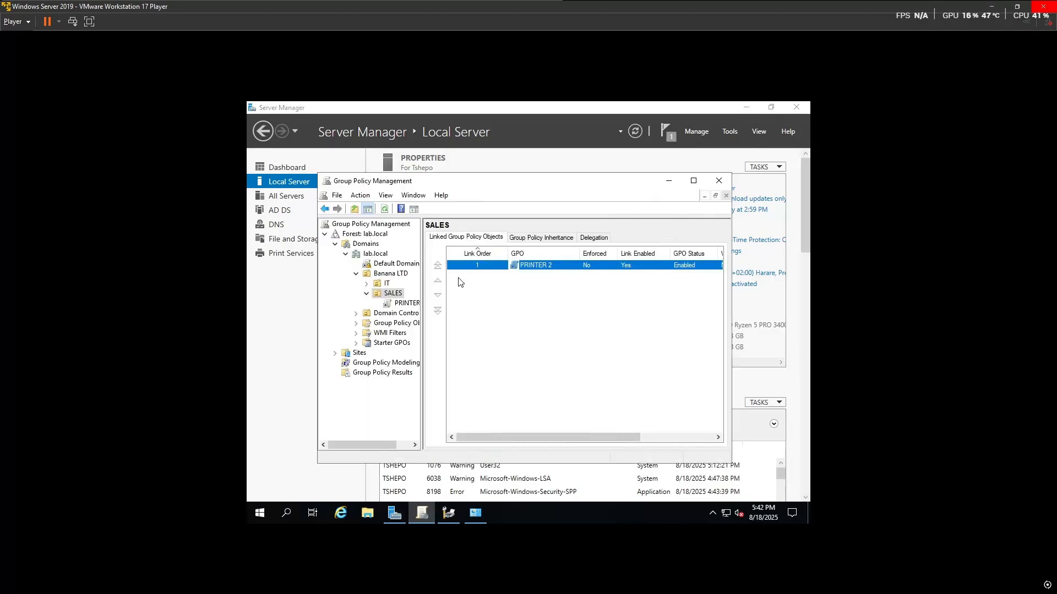
# Step: Set the PRINTER 2 GPO link on SALES to Enforced
pyautogui.click(405, 304)
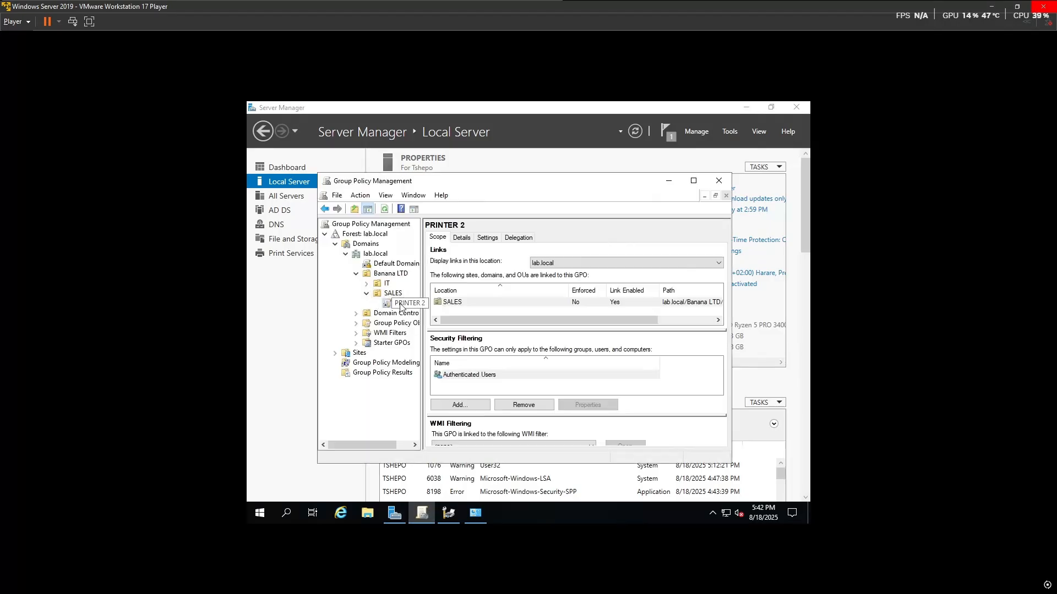
pyautogui.rightClick(402, 303)
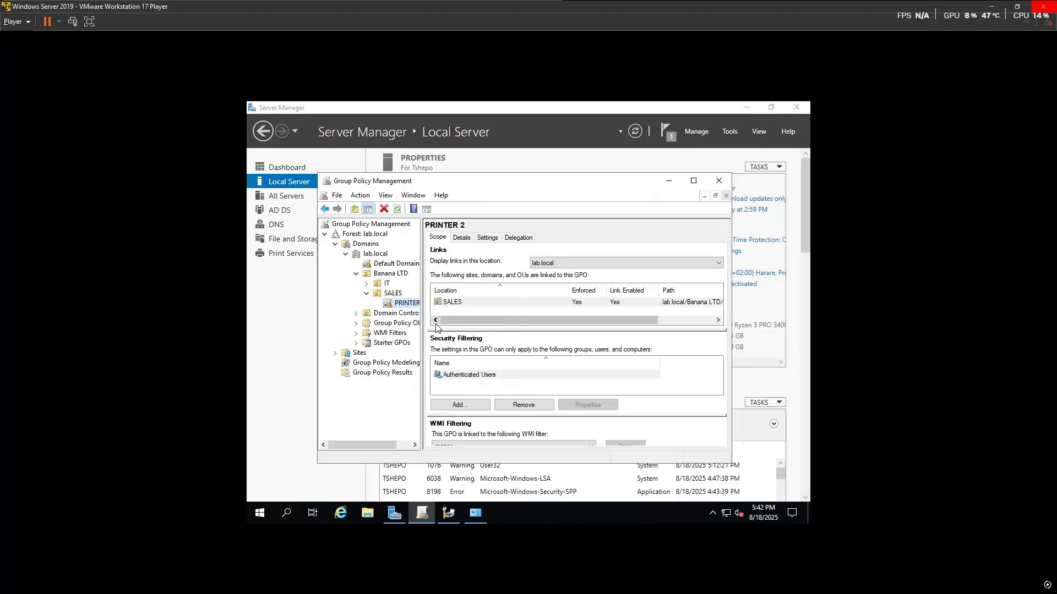
pyautogui.click(434, 324)
# Step: Add the SALES DEPARTMENT group to PRINTER 2's security filtering
pyautogui.click(469, 406)
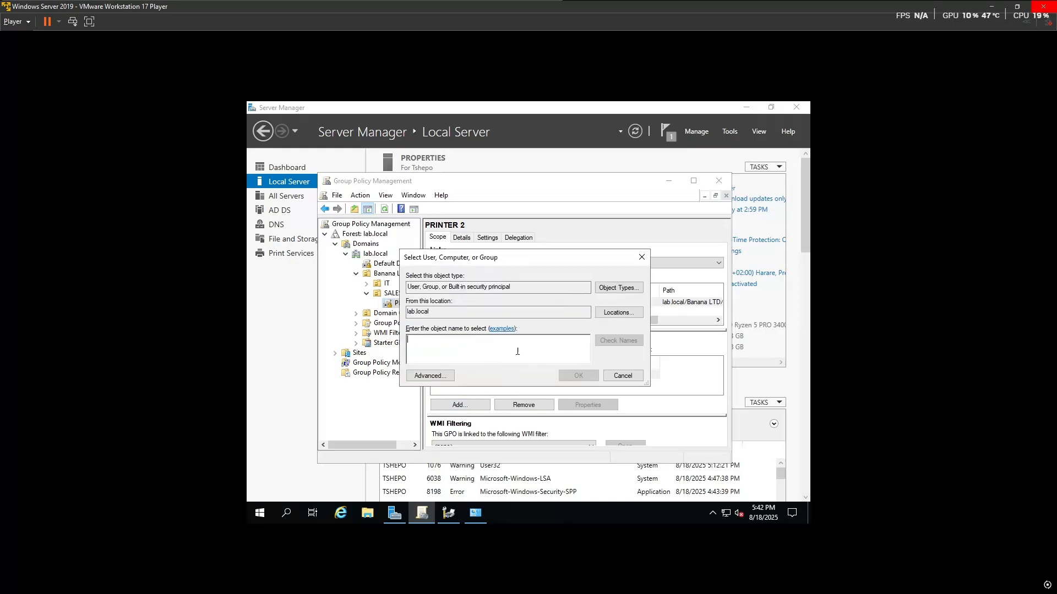
pyautogui.click(641, 257)
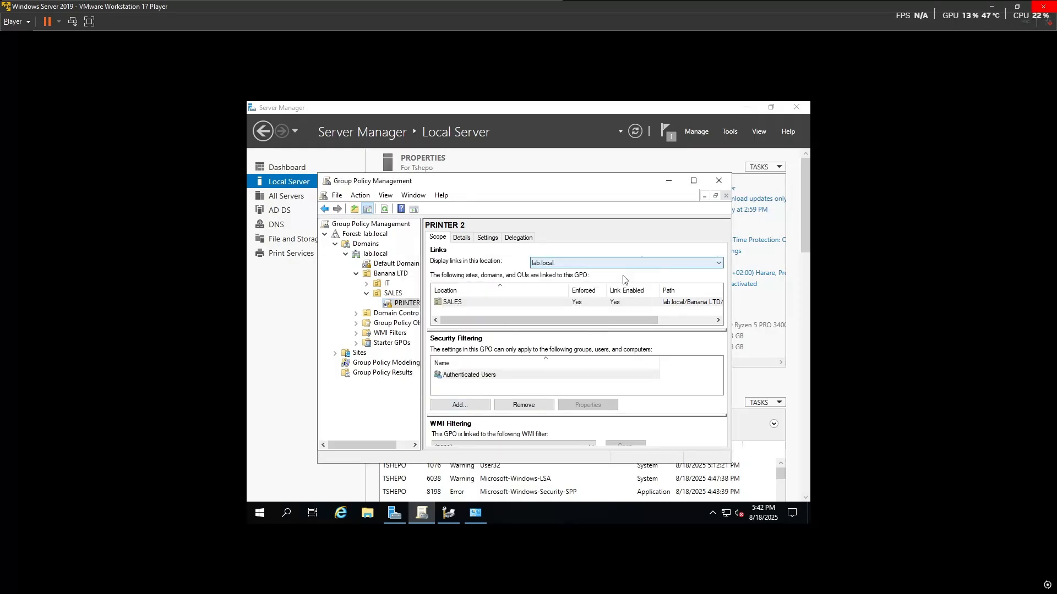
pyautogui.click(458, 405)
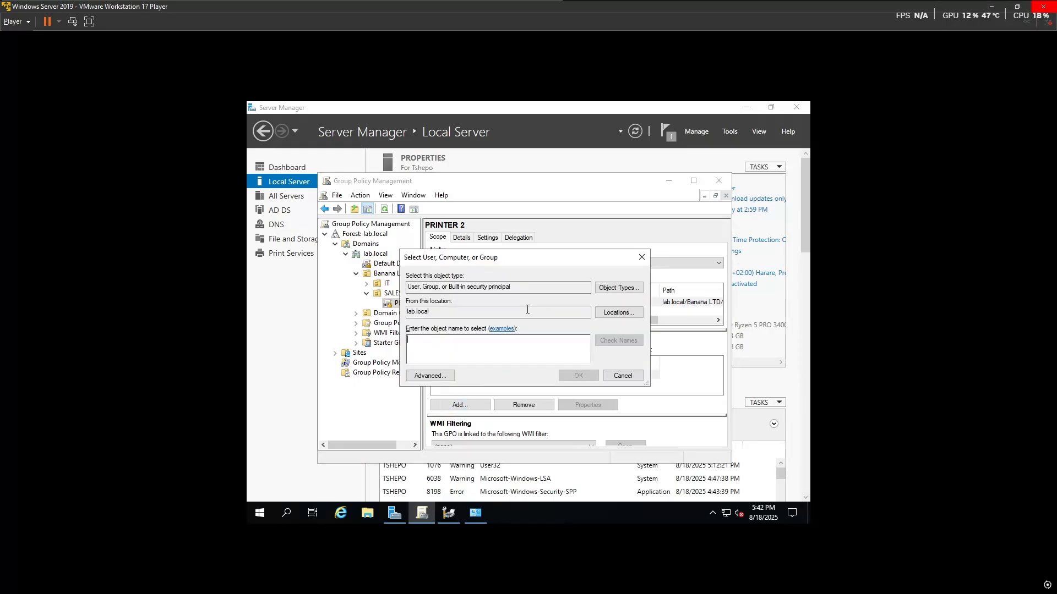
pyautogui.write('SALES')
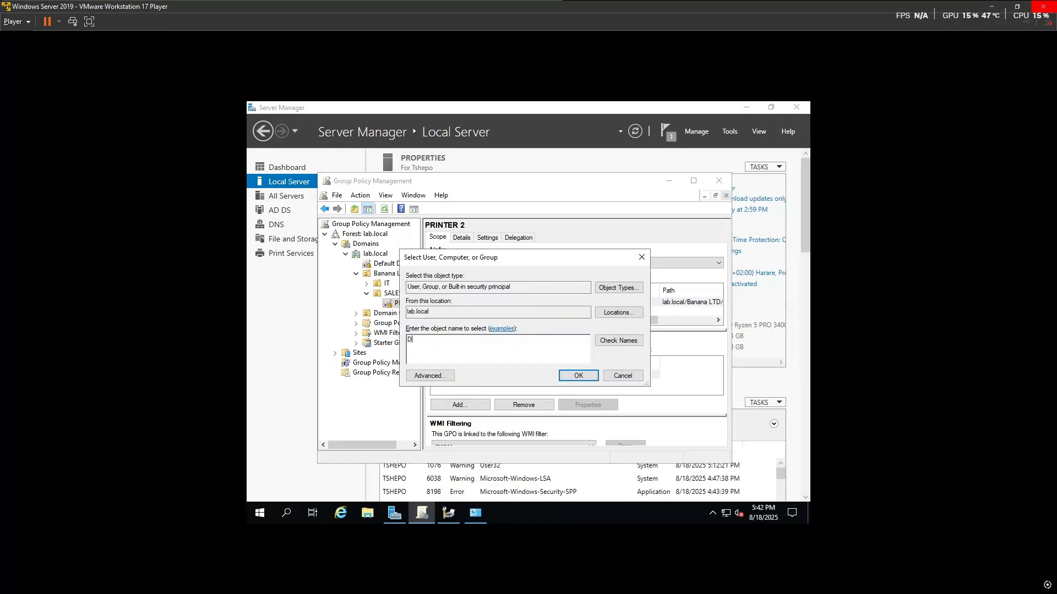
pyautogui.click(628, 343)
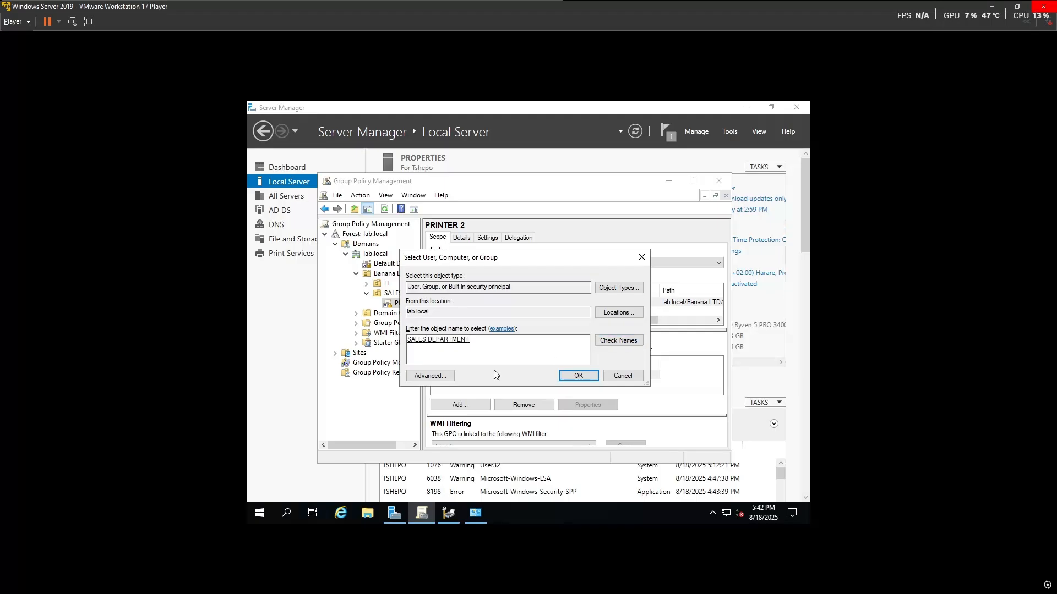
pyautogui.click(590, 379)
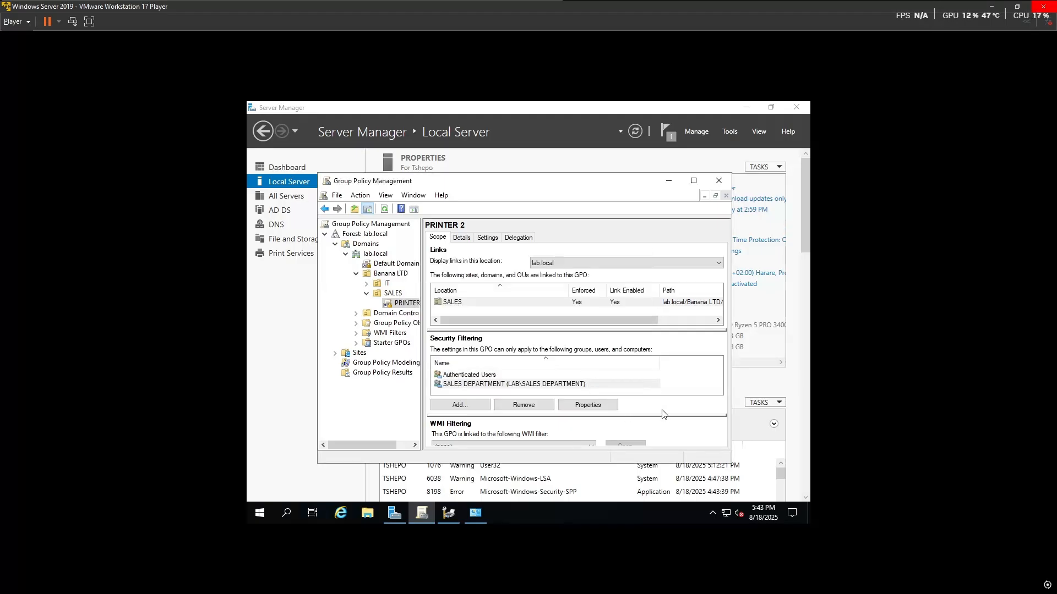
pyautogui.rightClick(399, 306)
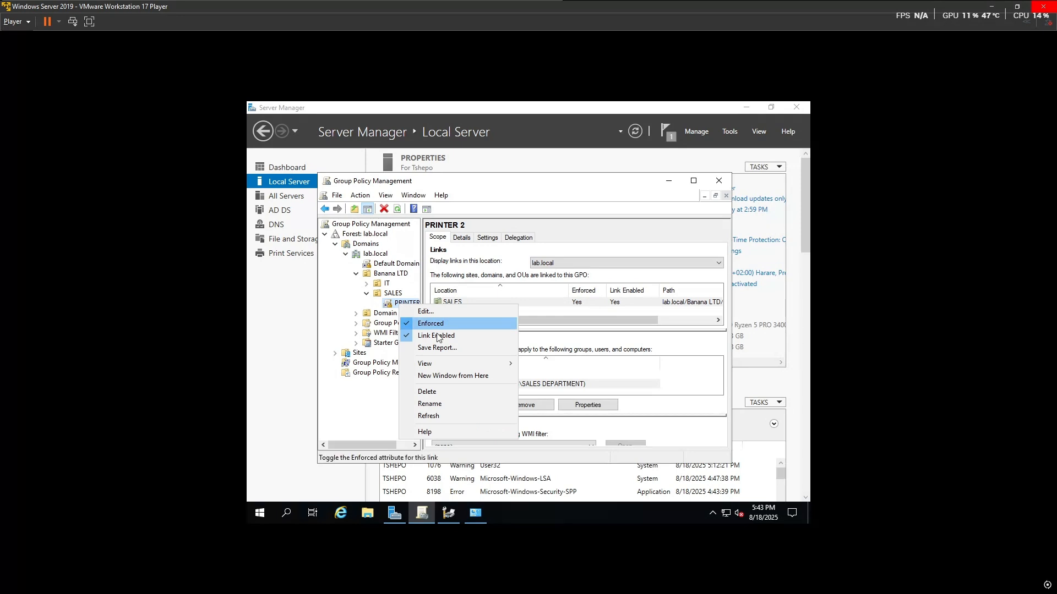
pyautogui.click(443, 312)
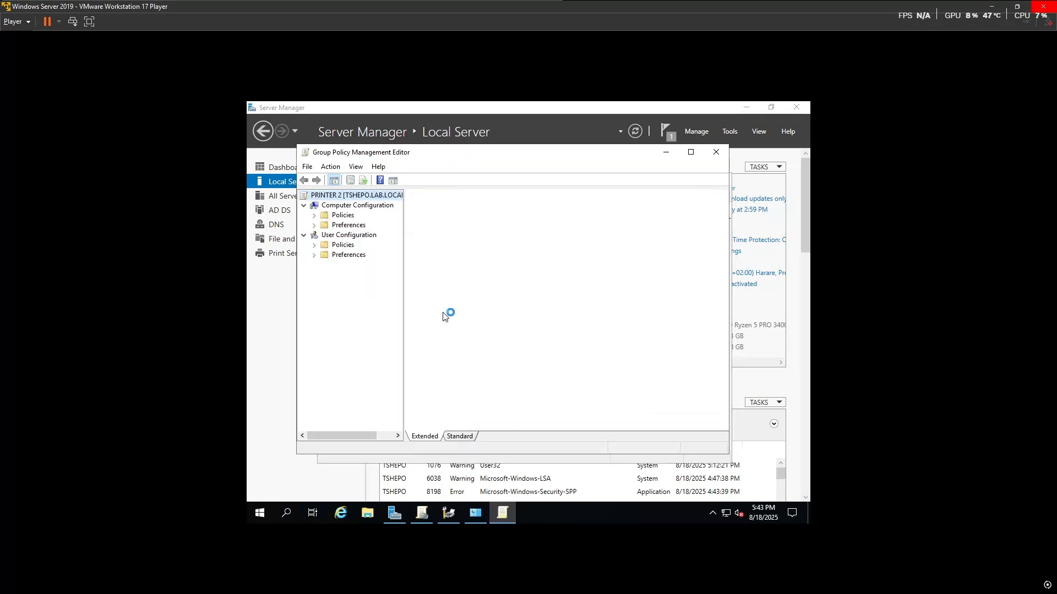
pyautogui.click(314, 254)
pyautogui.click(325, 274)
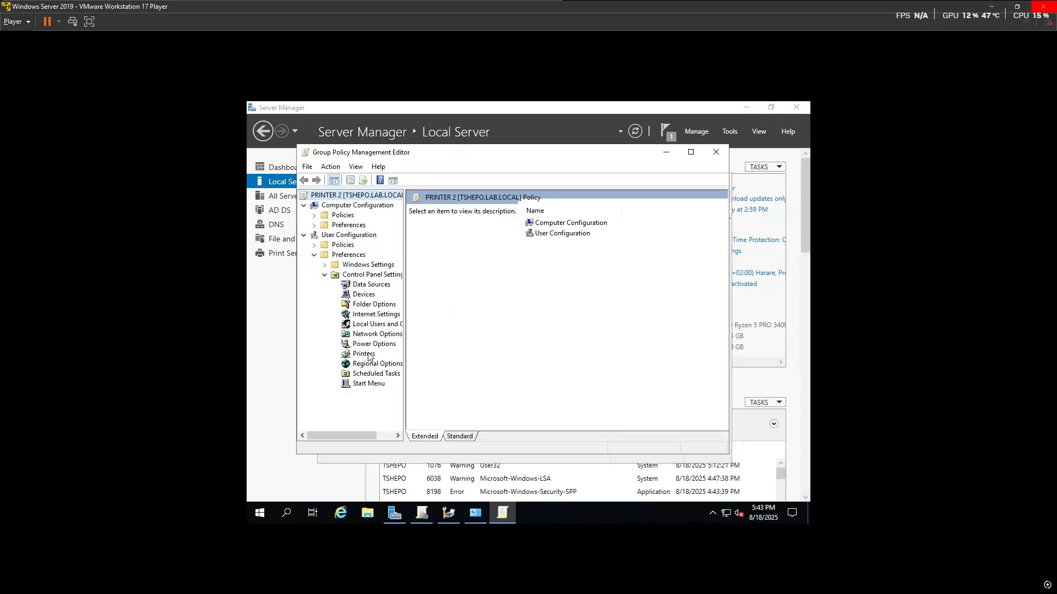
pyautogui.click(360, 354)
pyautogui.rightClick(361, 354)
pyautogui.click(593, 289)
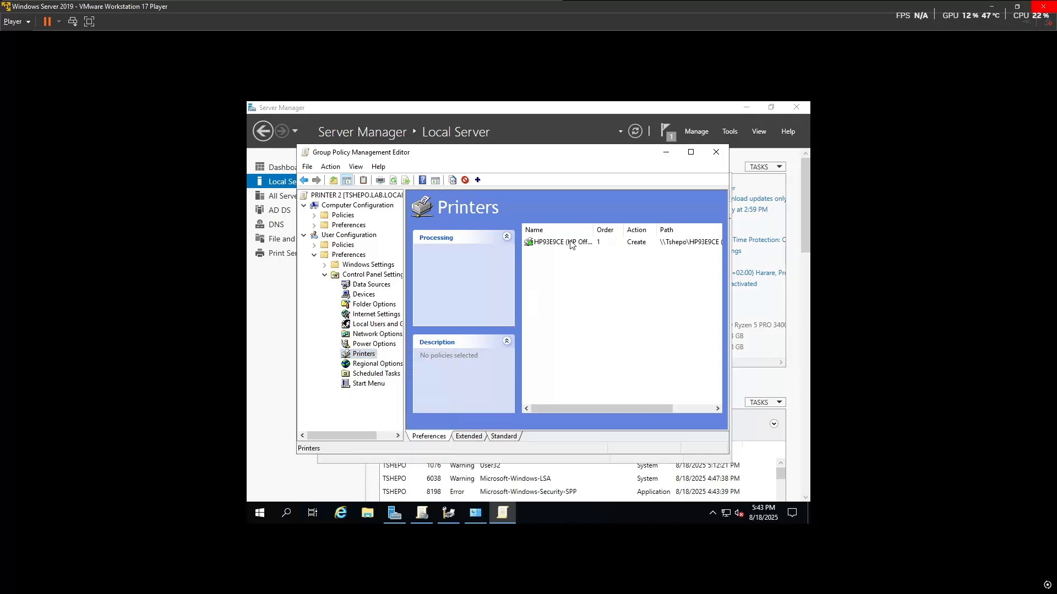
pyautogui.rightClick(548, 242)
pyautogui.click(603, 342)
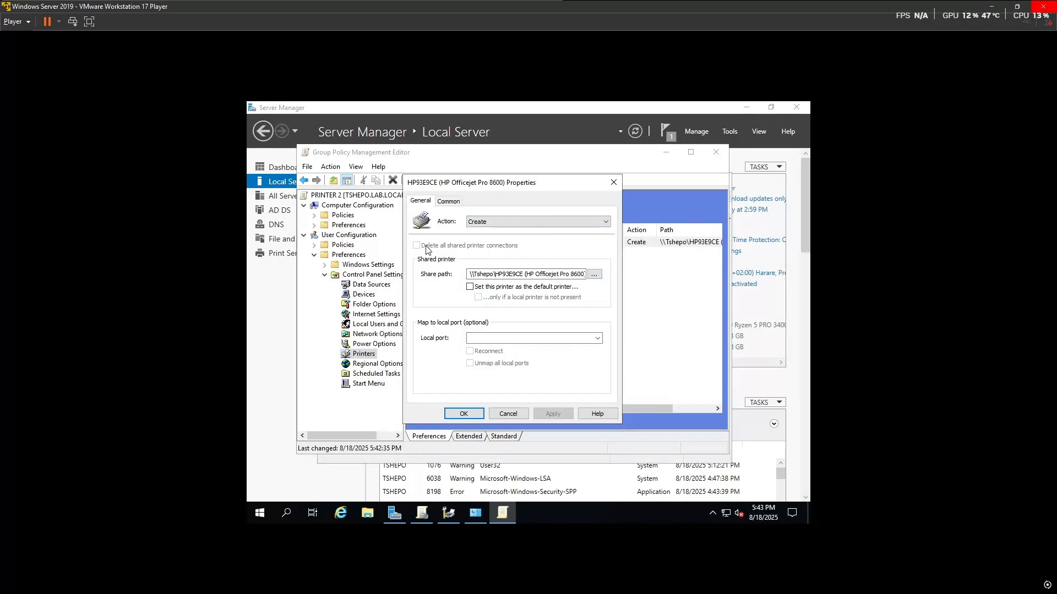
pyautogui.click(448, 202)
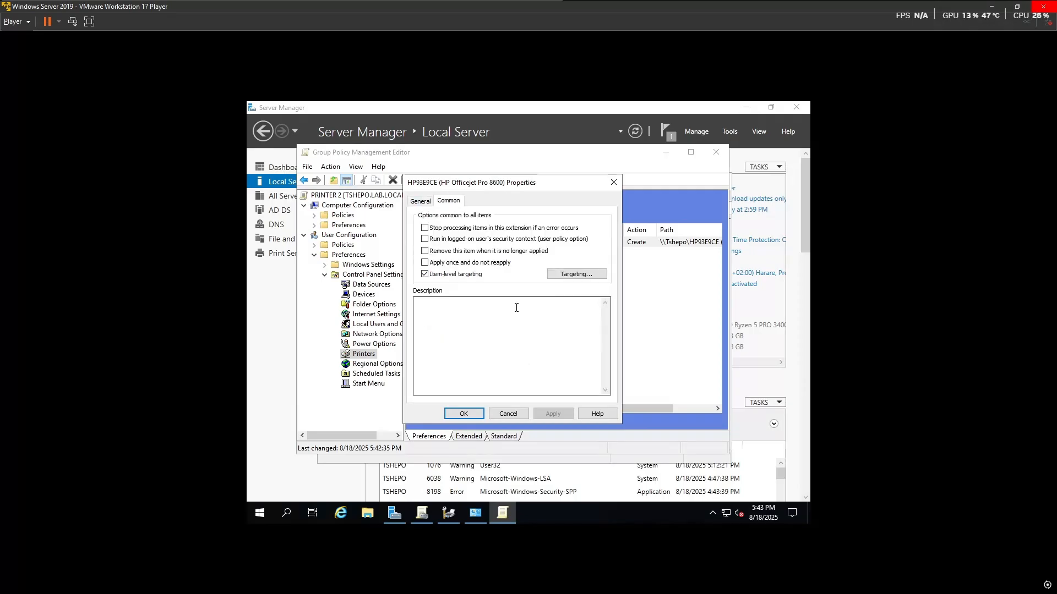
pyautogui.click(576, 274)
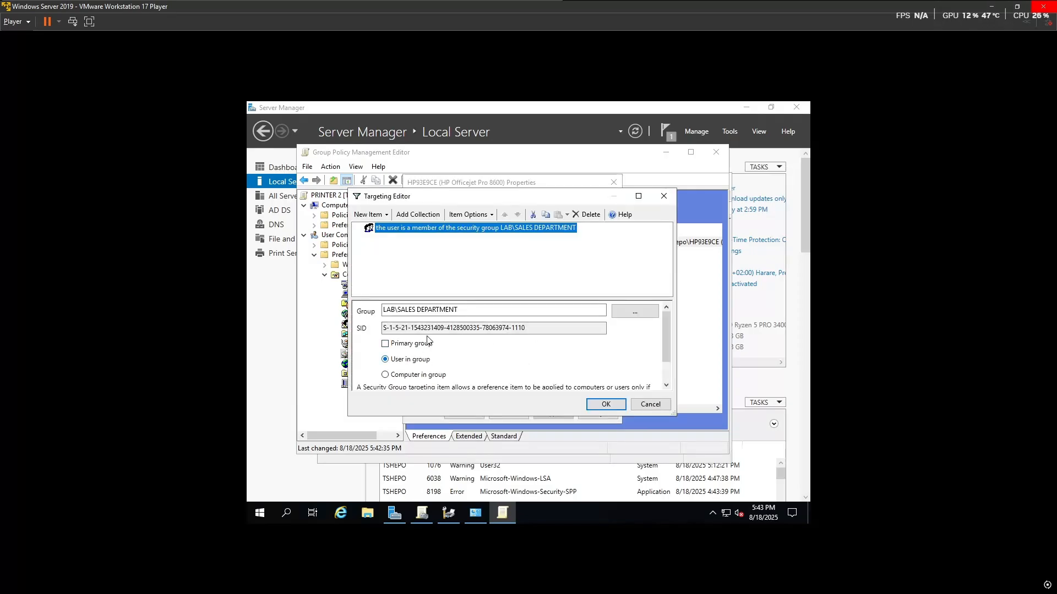
pyautogui.scroll(-2, 523, 360)
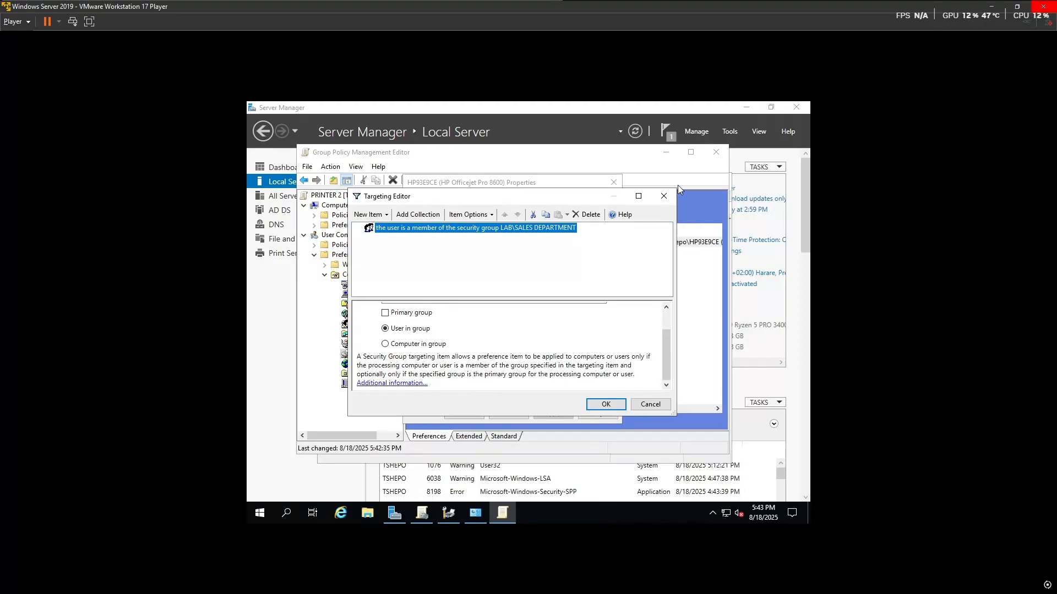
pyautogui.click(663, 196)
pyautogui.click(619, 181)
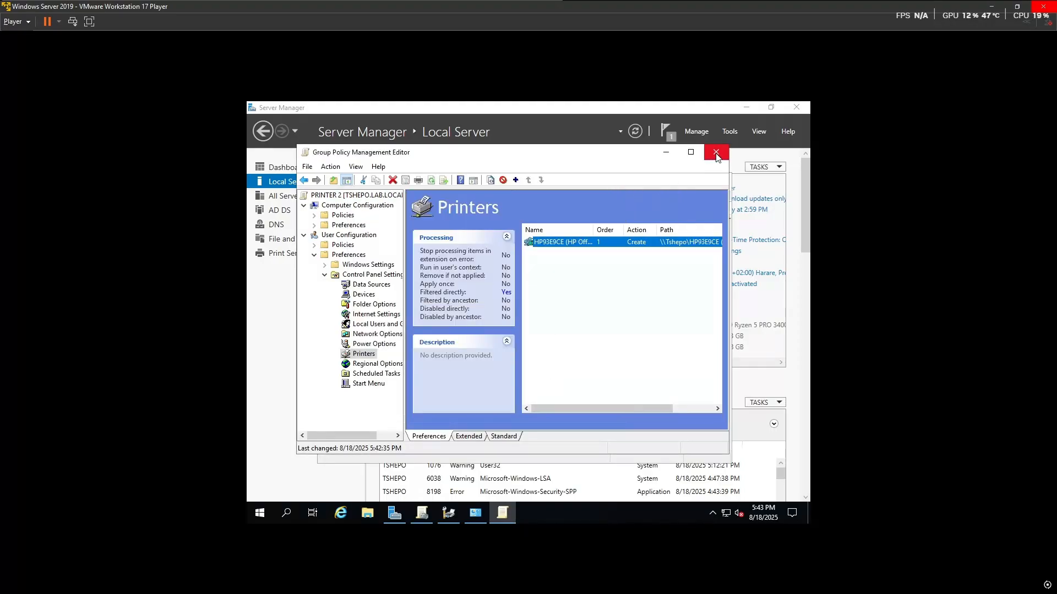
pyautogui.click(716, 152)
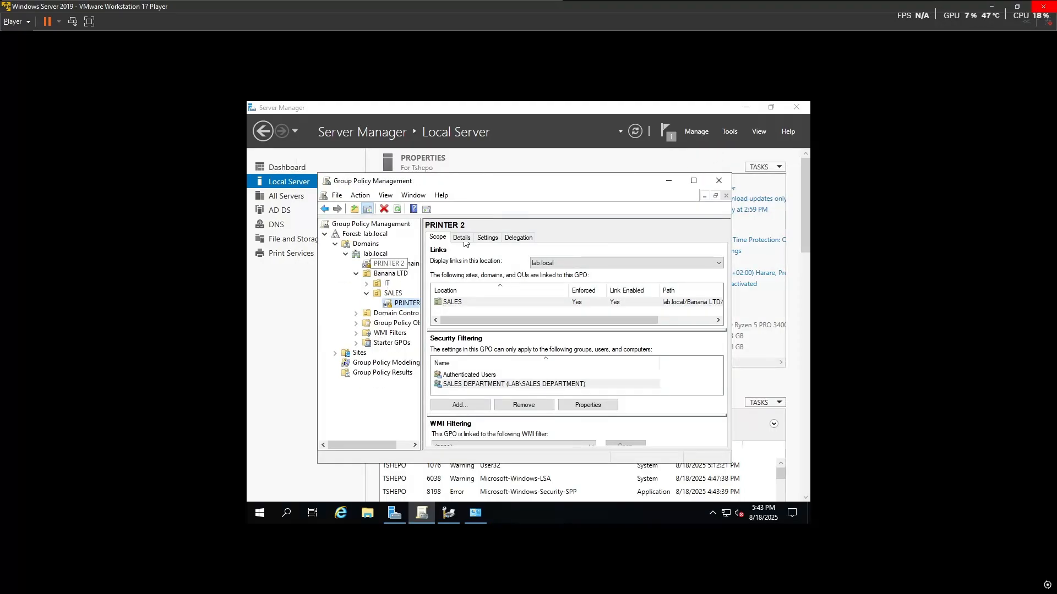
# Step: Close the Group Policy Management console and dismiss the Tools menu
pyautogui.click(719, 180)
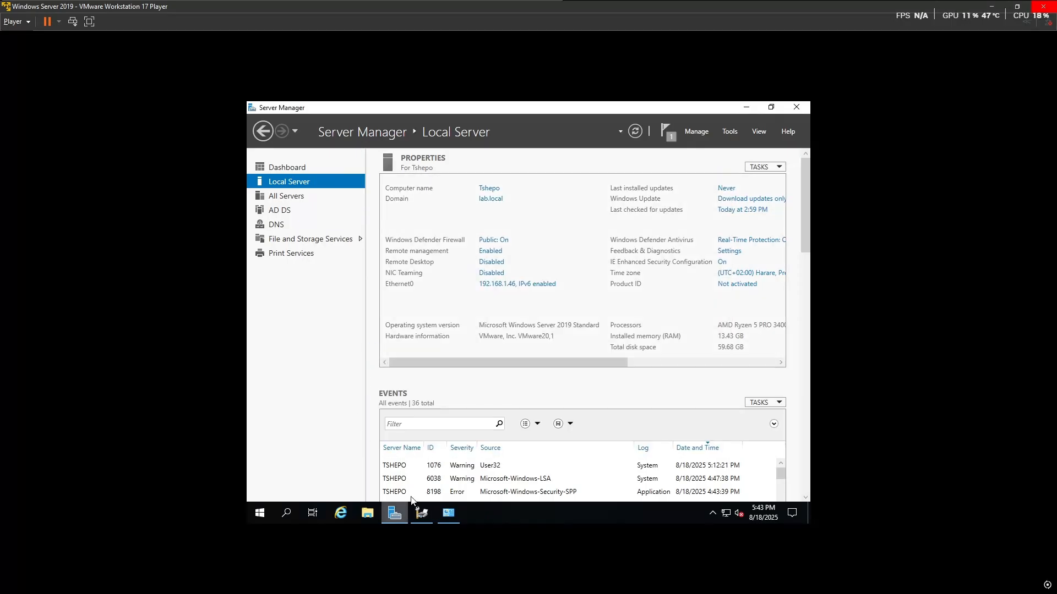
pyautogui.click(733, 135)
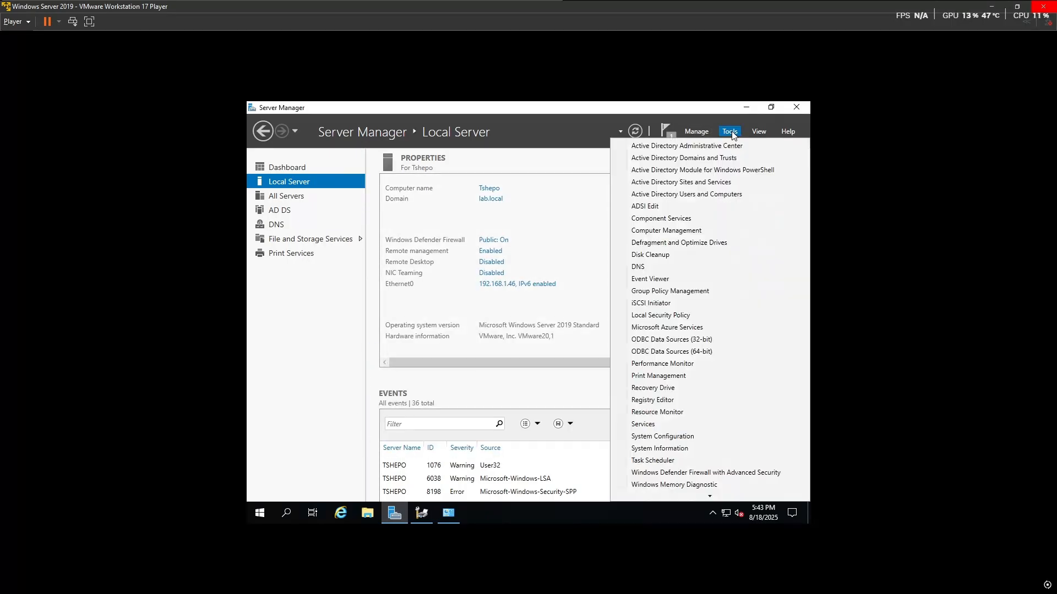
pyautogui.click(582, 164)
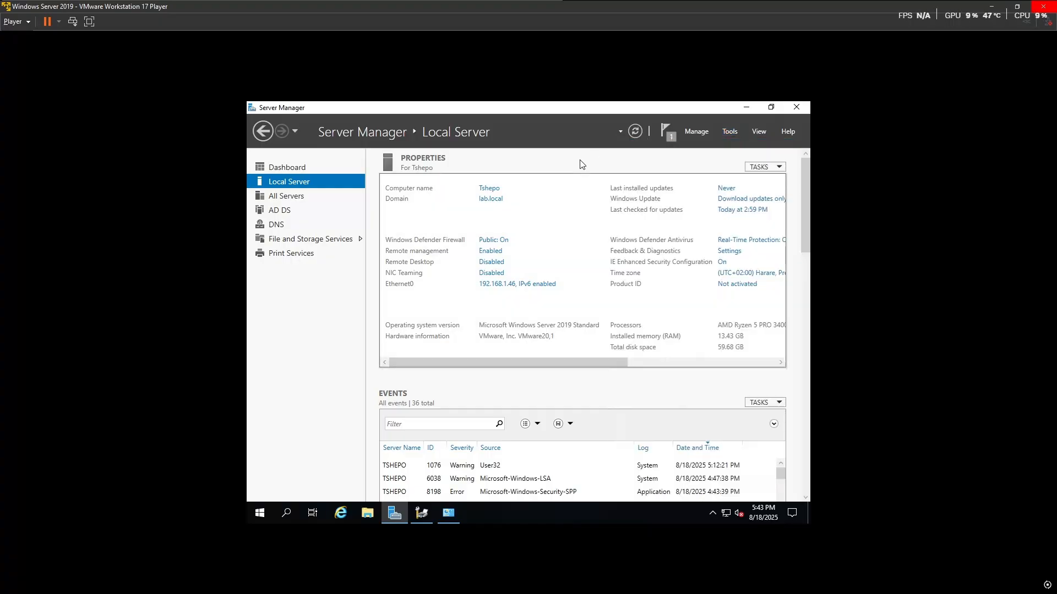
# Step: Bring the WIN 10 PRO (2) virtual machine to the front from the host taskbar
pyautogui.press('super')
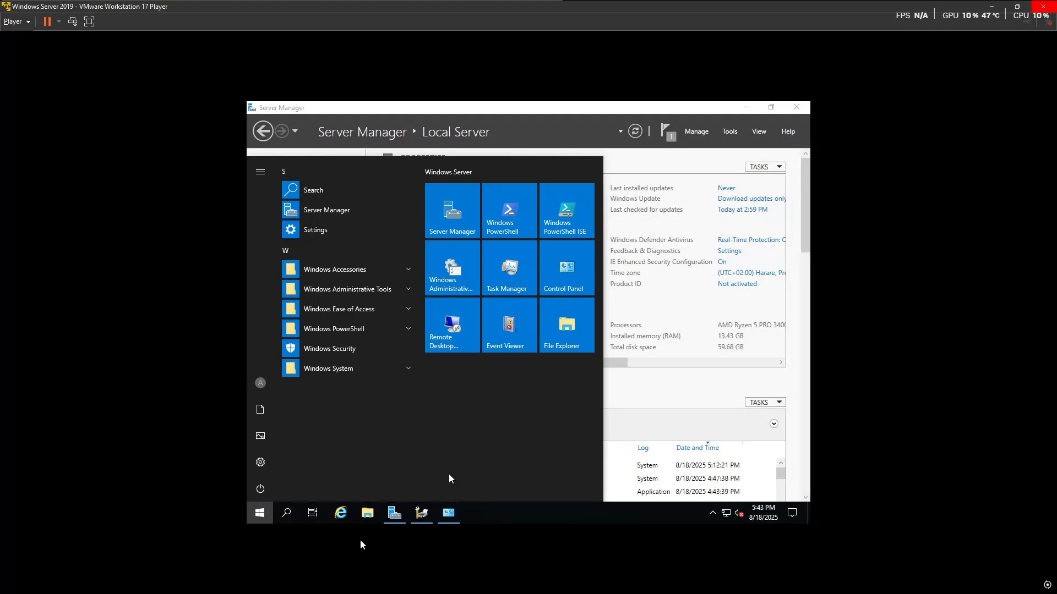
pyautogui.press('super')
pyautogui.moveTo(257, 583)
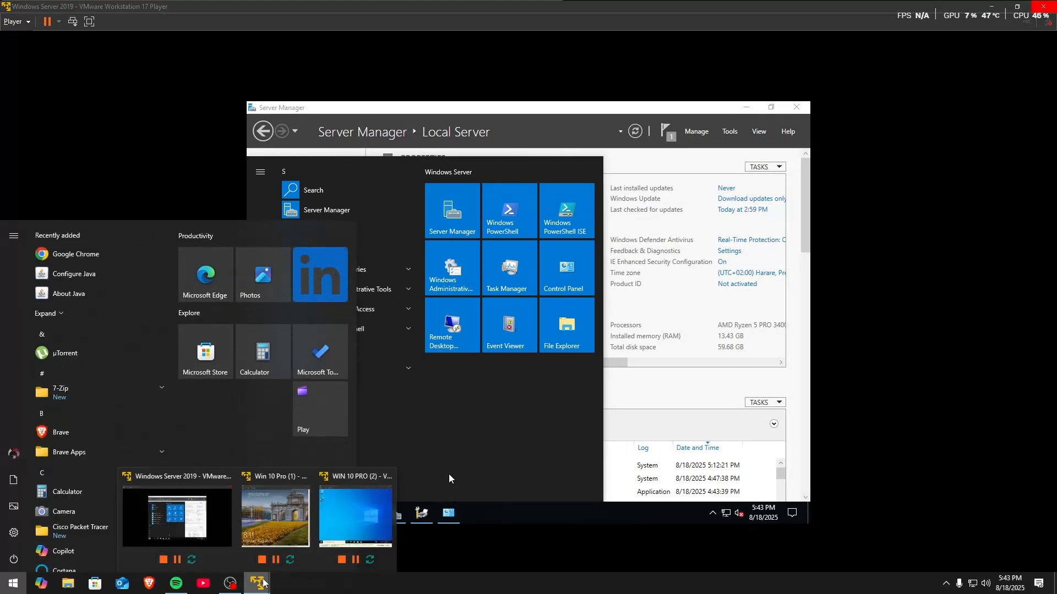
pyautogui.click(355, 518)
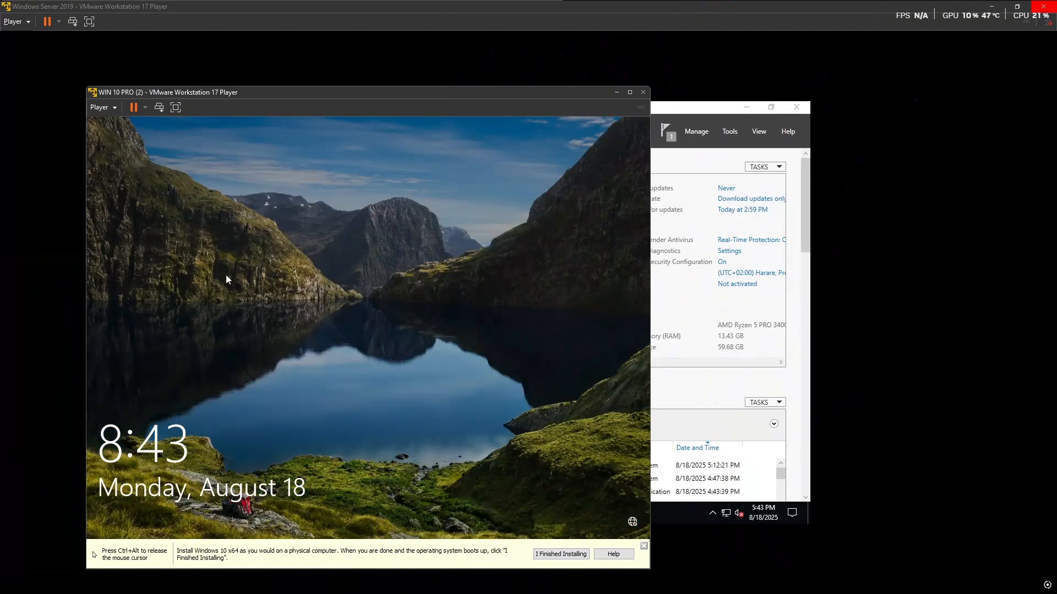
# Step: Attempt a sign-in as another user with a LAB domain user name and password
pyautogui.click(316, 434)
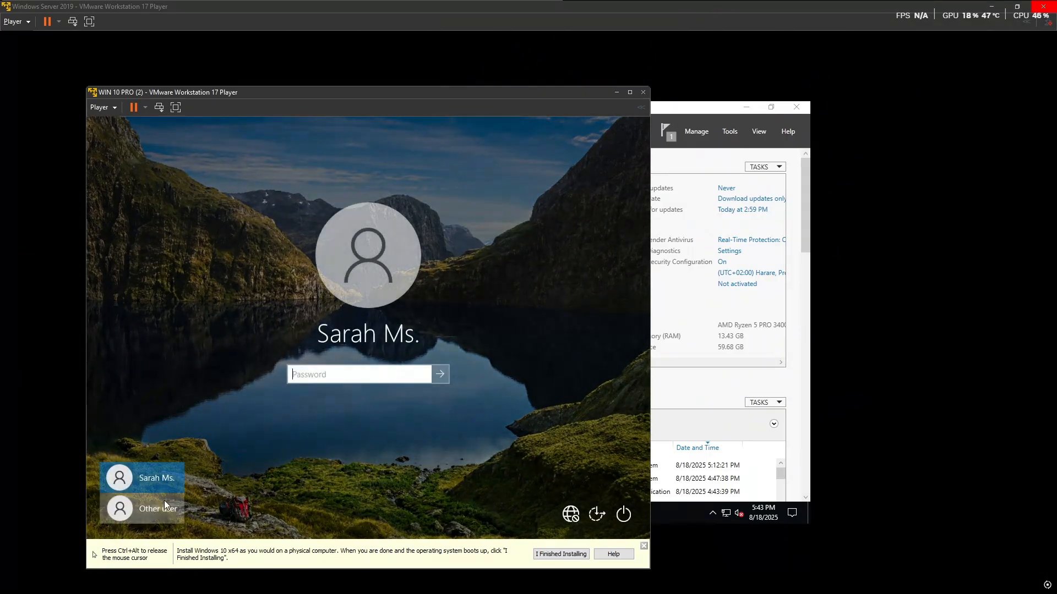
pyautogui.click(159, 507)
pyautogui.write('LAB')
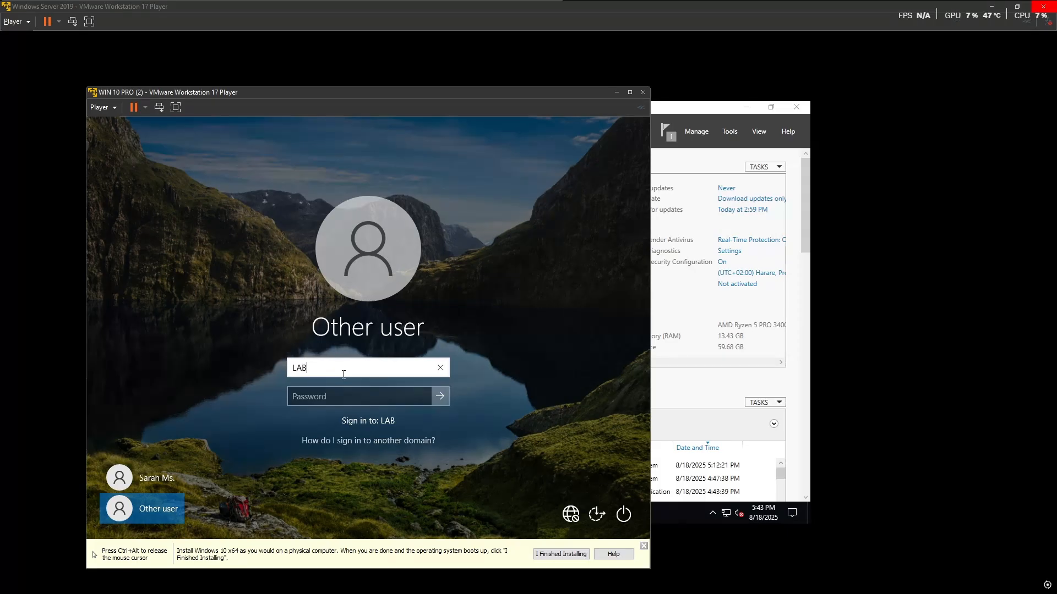
pyautogui.write('N\\Saragh')
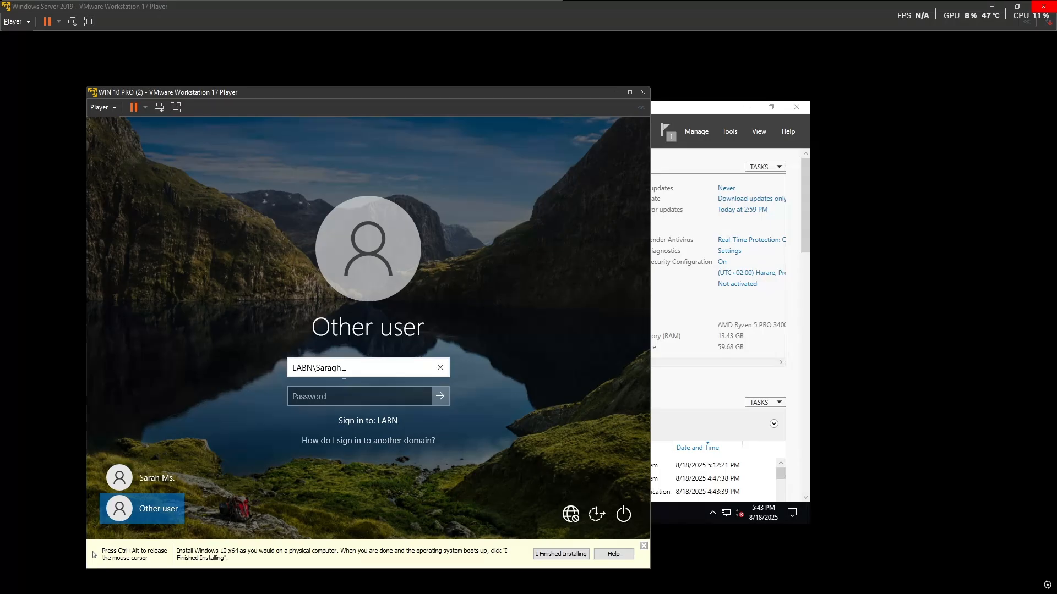
pyautogui.press('BackSpace')
pyautogui.press('BackSpace')
pyautogui.write('h')
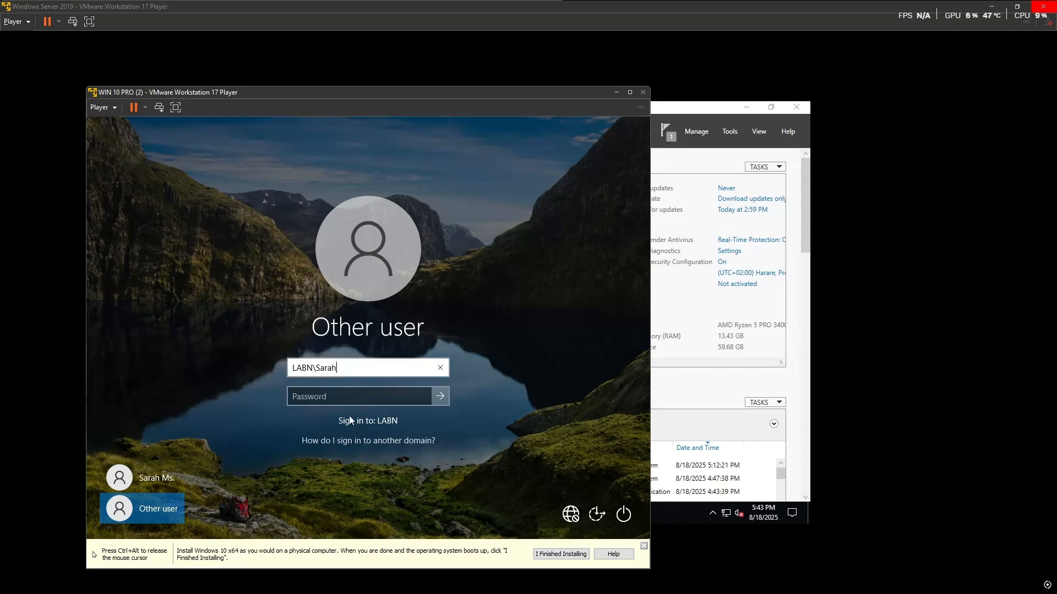
pyautogui.click(352, 401)
pyautogui.write('••••••')
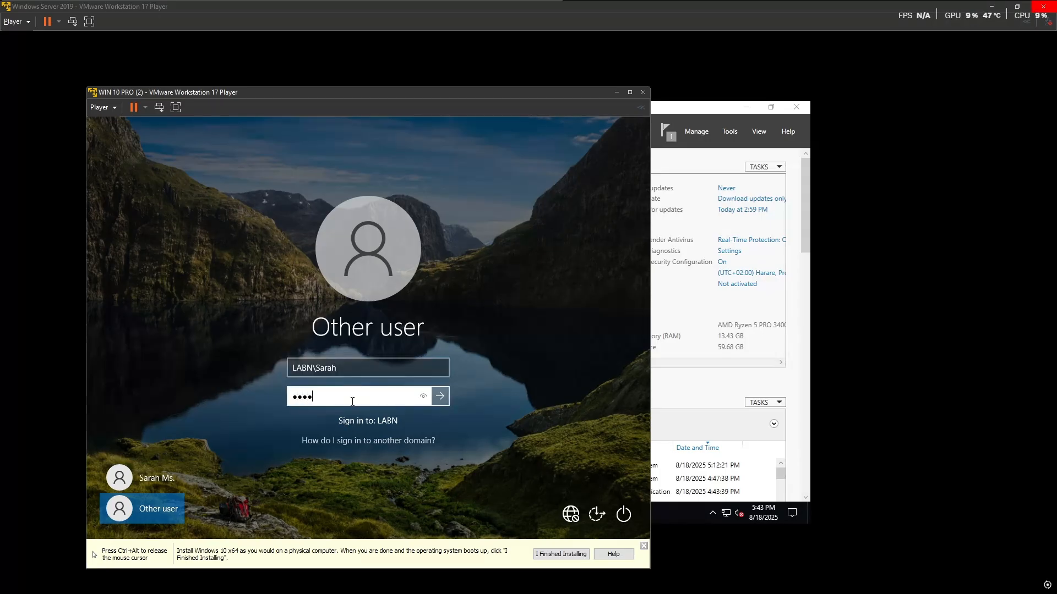
pyautogui.click(423, 397)
pyautogui.click(440, 396)
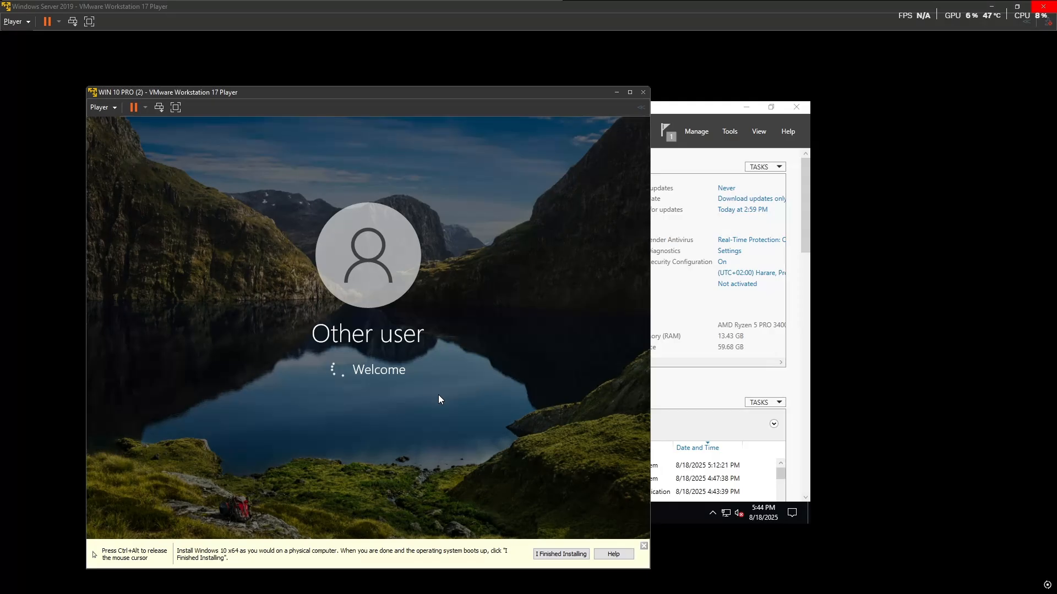
# Step: After the incorrect-password error, fix the domain to LAB, re-enter the password and sign in
pyautogui.hotkey('ctrl', 'alt')
pyautogui.press('super')
pyautogui.click(388, 396)
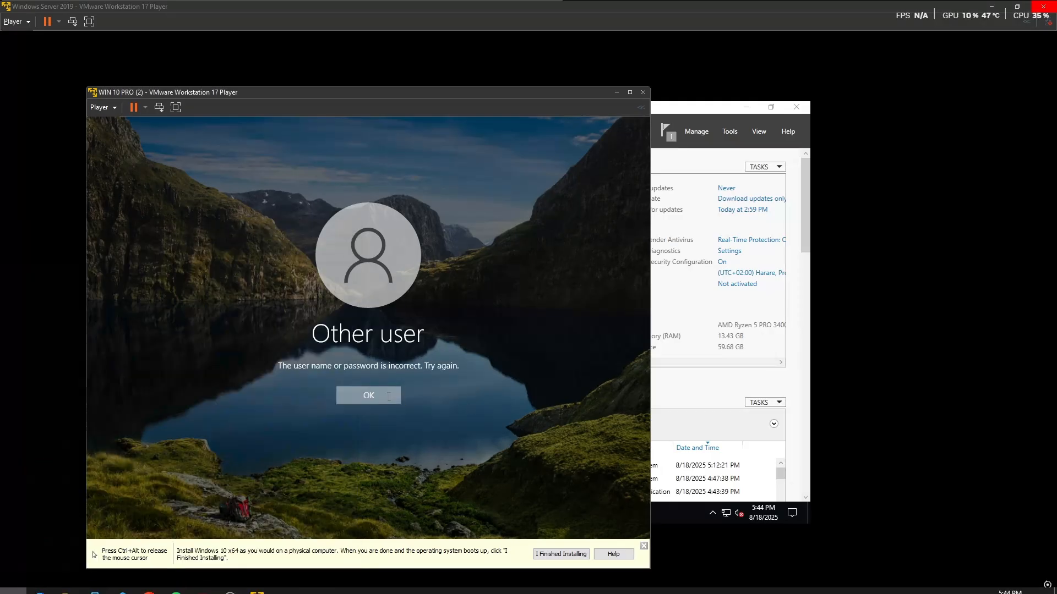
pyautogui.click(312, 366)
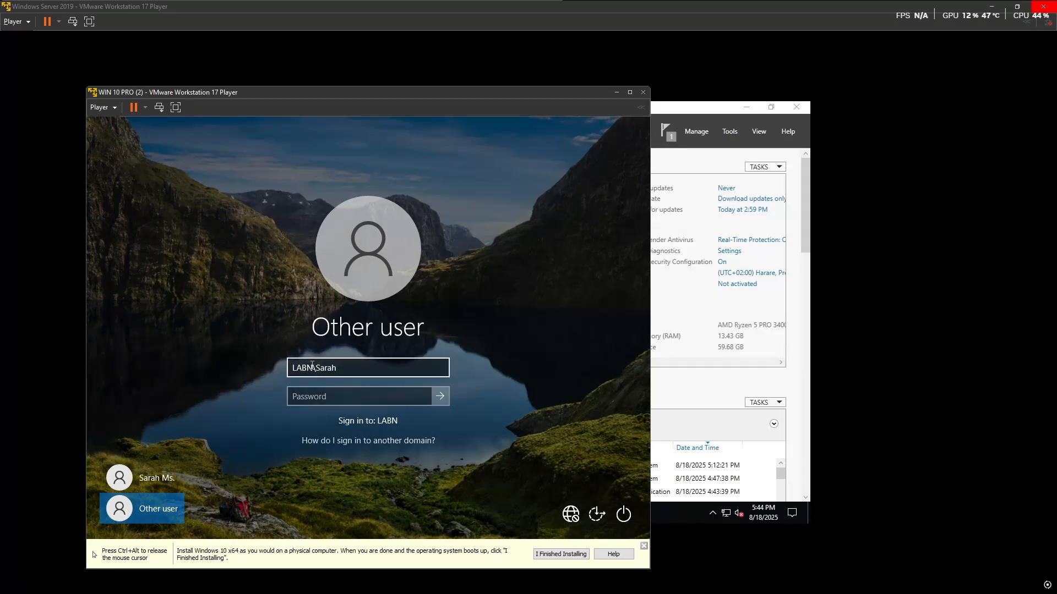
pyautogui.press('BackSpace')
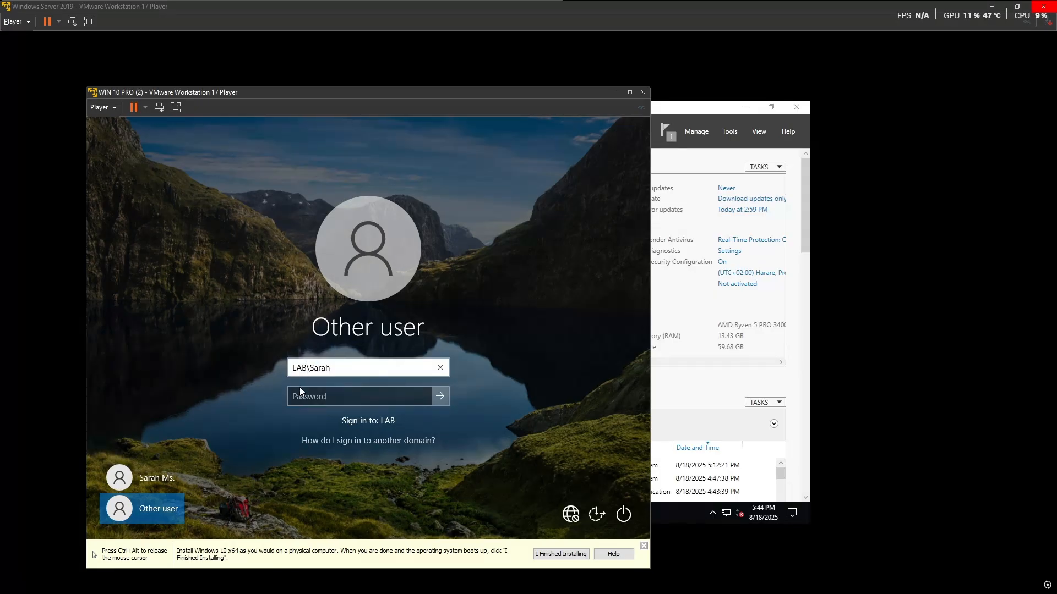
pyautogui.click(315, 397)
pyautogui.press('capslock')
pyautogui.write('••••')
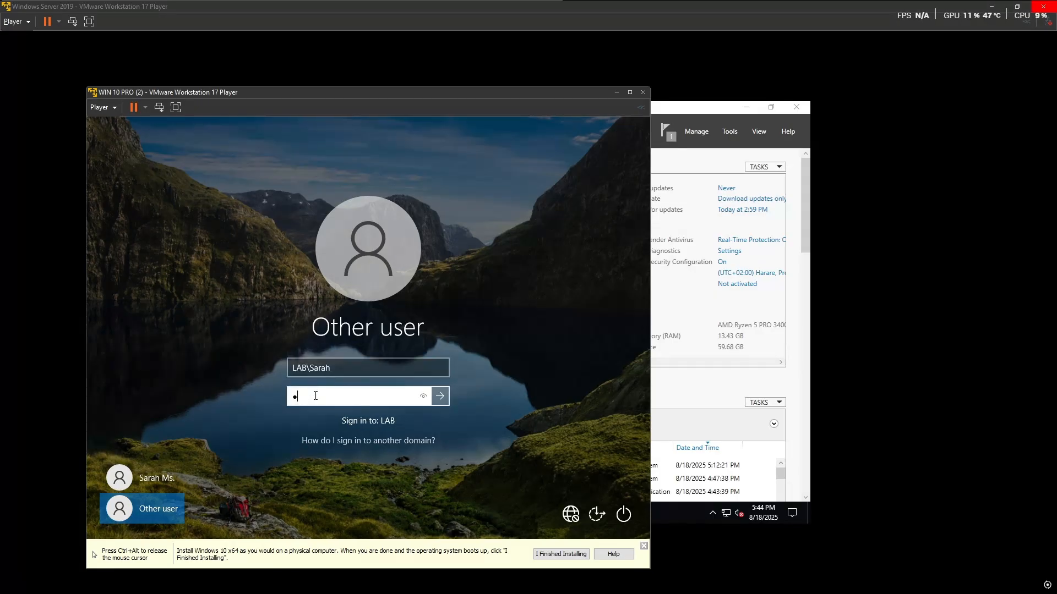
pyautogui.press('Return')
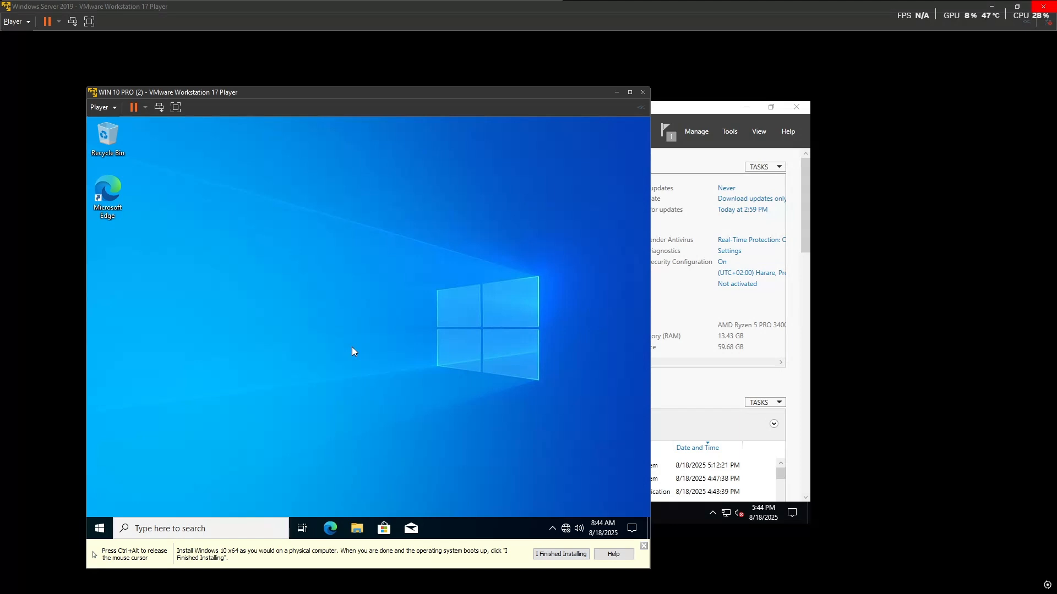
# Step: Run gpupdate /force in Command Prompt, then close the window after it completes
pyautogui.press('super')
pyautogui.write('cd')
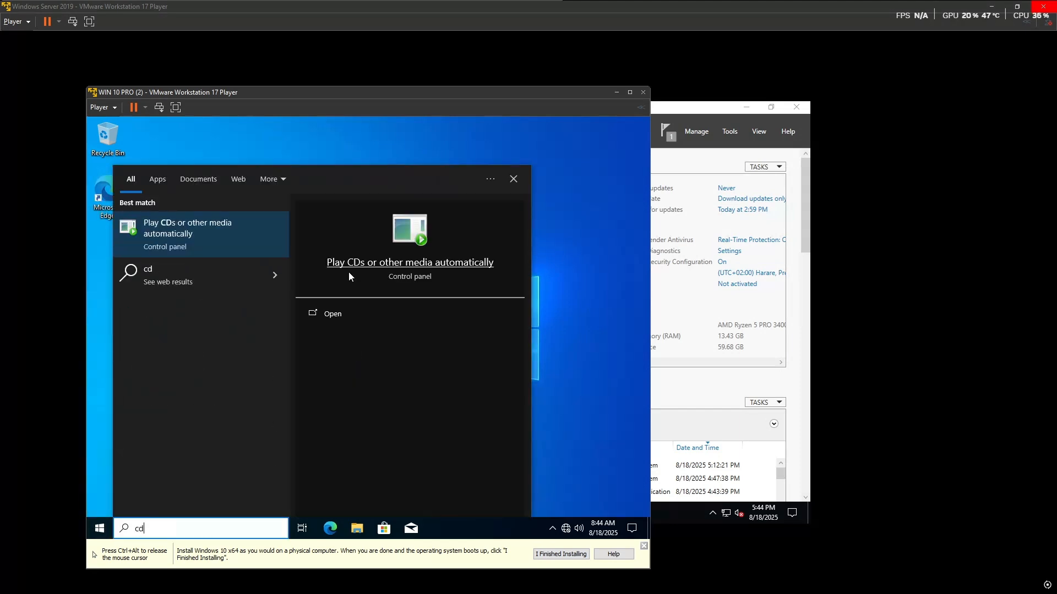
pyautogui.press('BackSpace')
pyautogui.write('md')
pyautogui.click(176, 226)
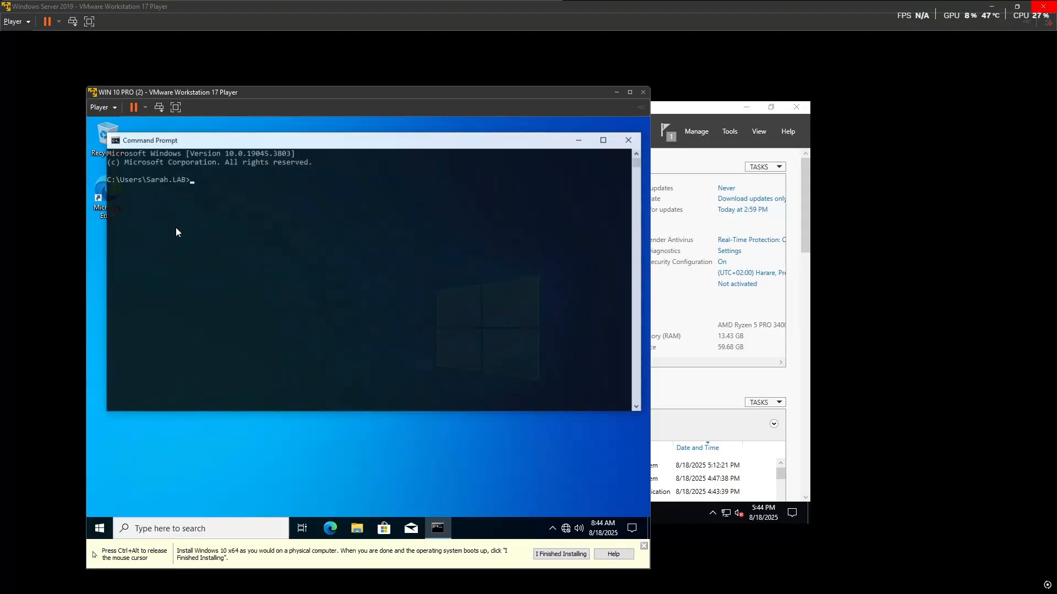
pyautogui.write('gpupdate')
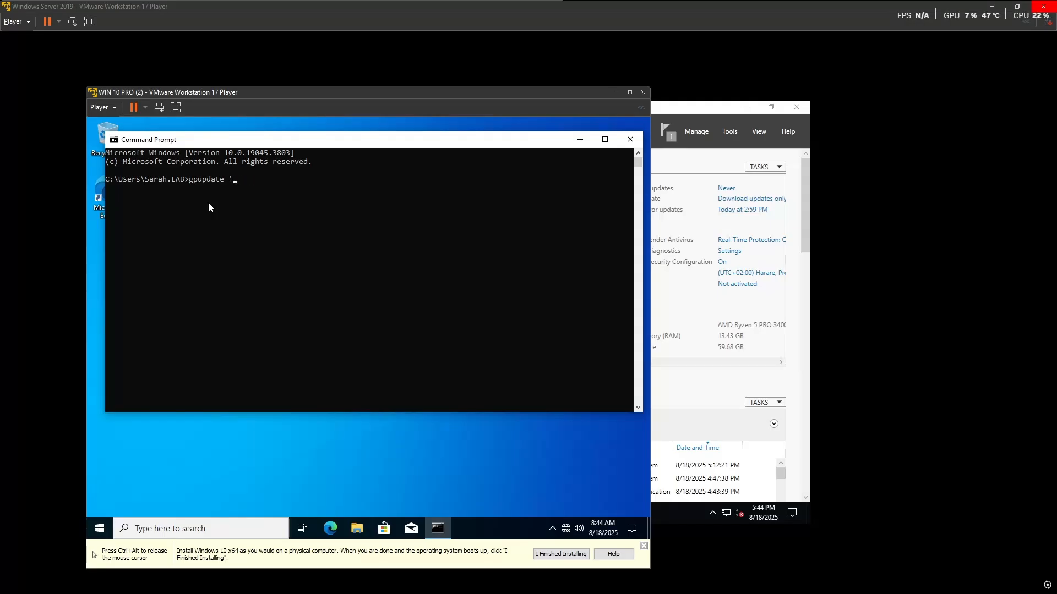
pyautogui.write(' /force')
pyautogui.press('Return')
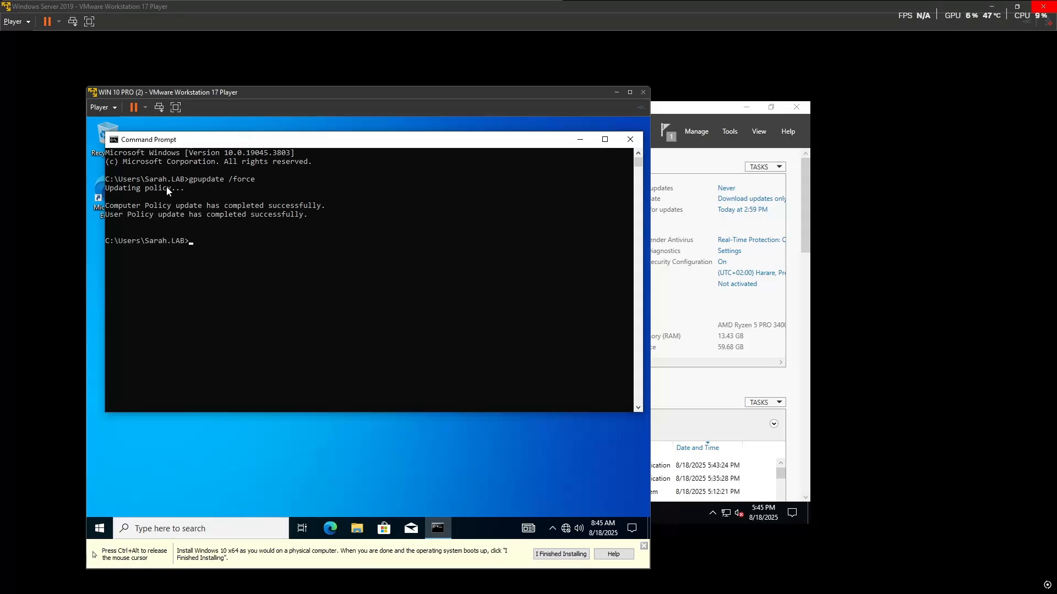
pyautogui.click(630, 139)
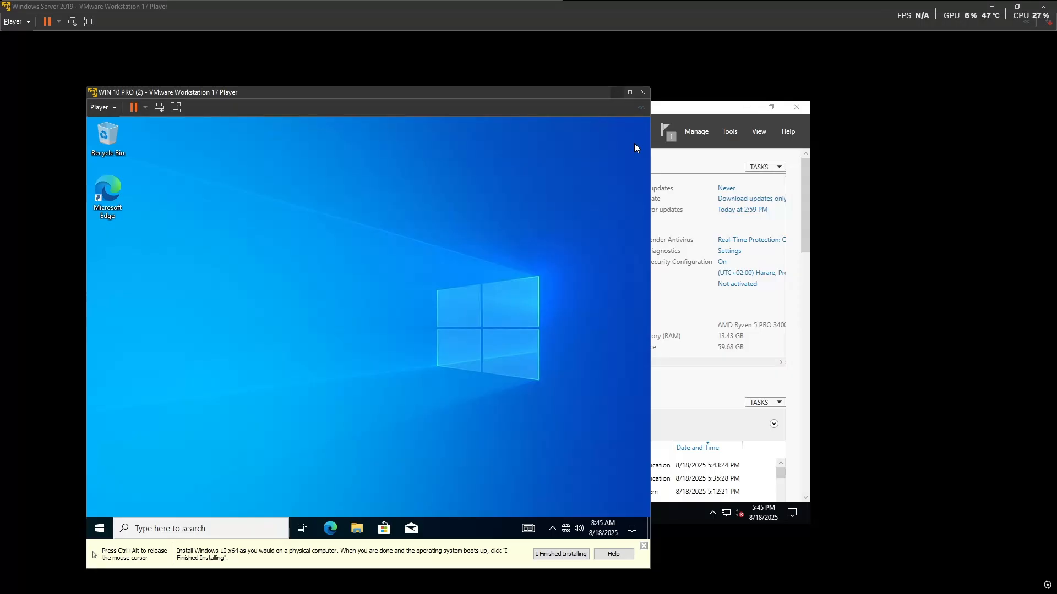
pyautogui.press('super')
pyautogui.write('devi')
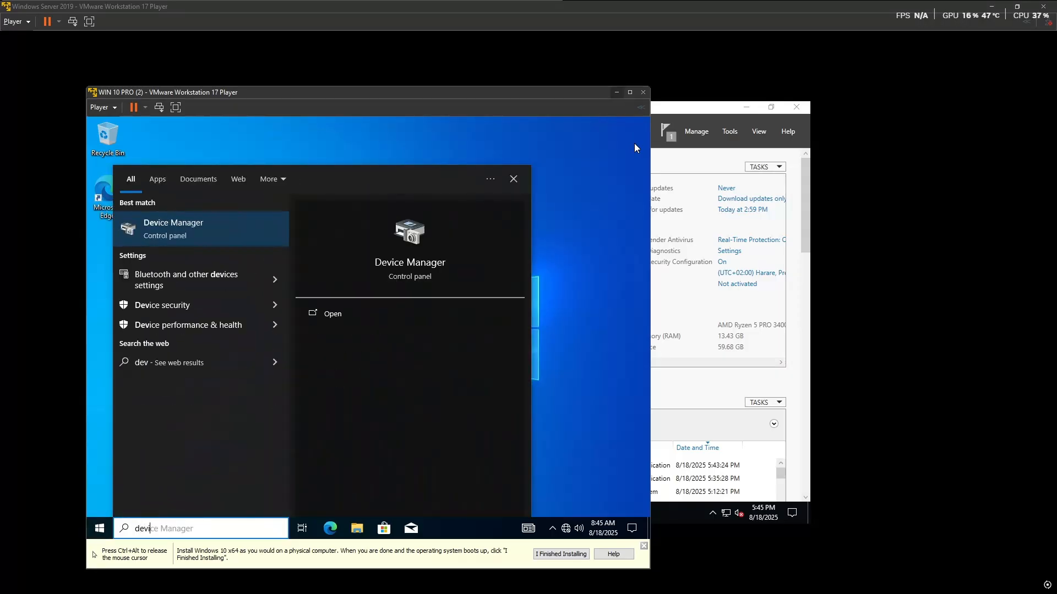
pyautogui.click(186, 227)
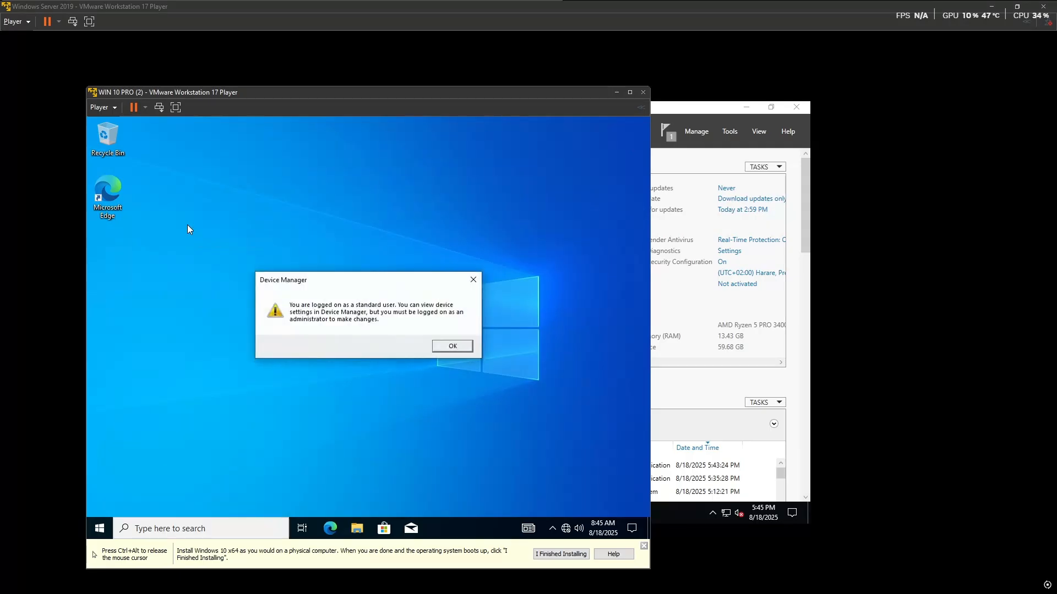
pyautogui.click(453, 346)
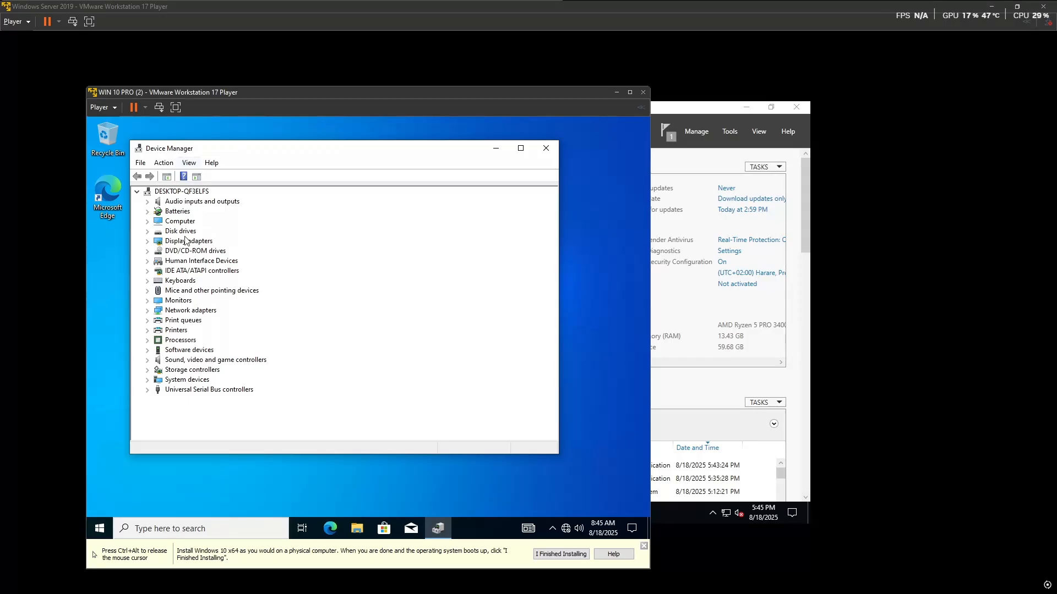
pyautogui.click(147, 330)
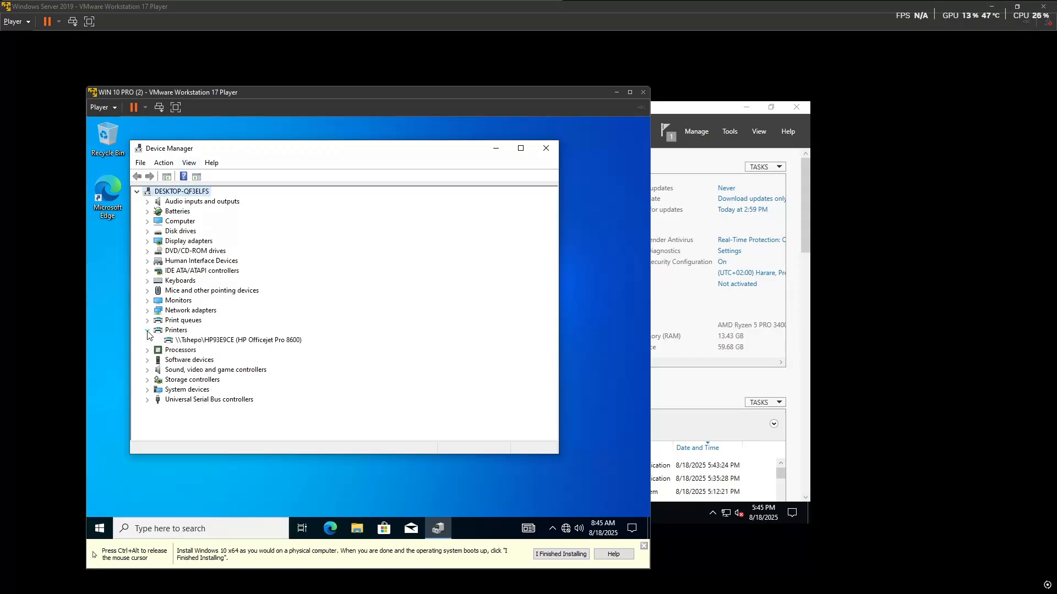
pyautogui.click(216, 342)
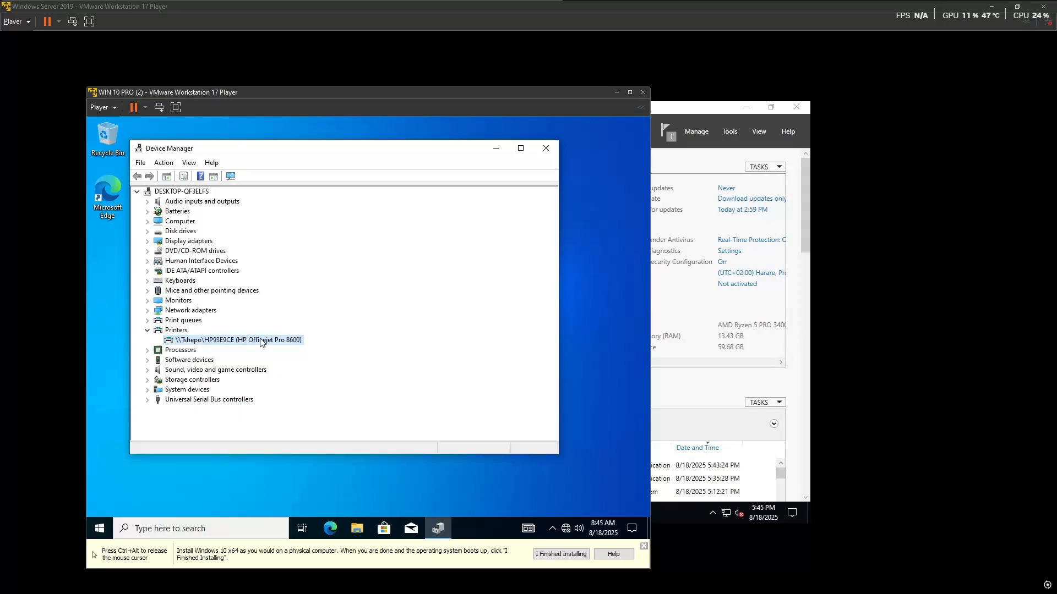
pyautogui.click(546, 149)
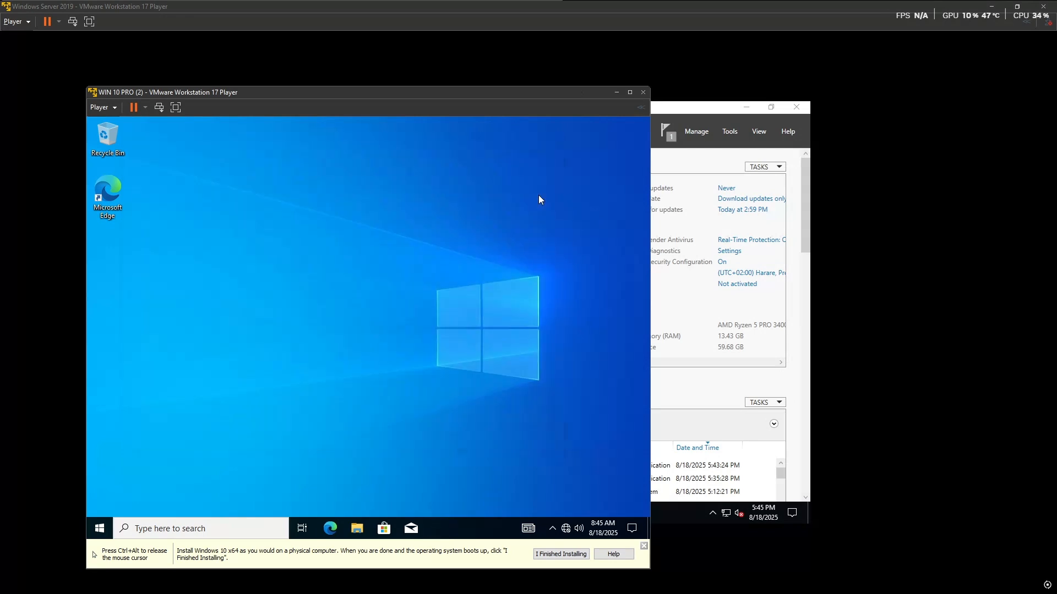
pyautogui.press('super')
pyautogui.write('control')
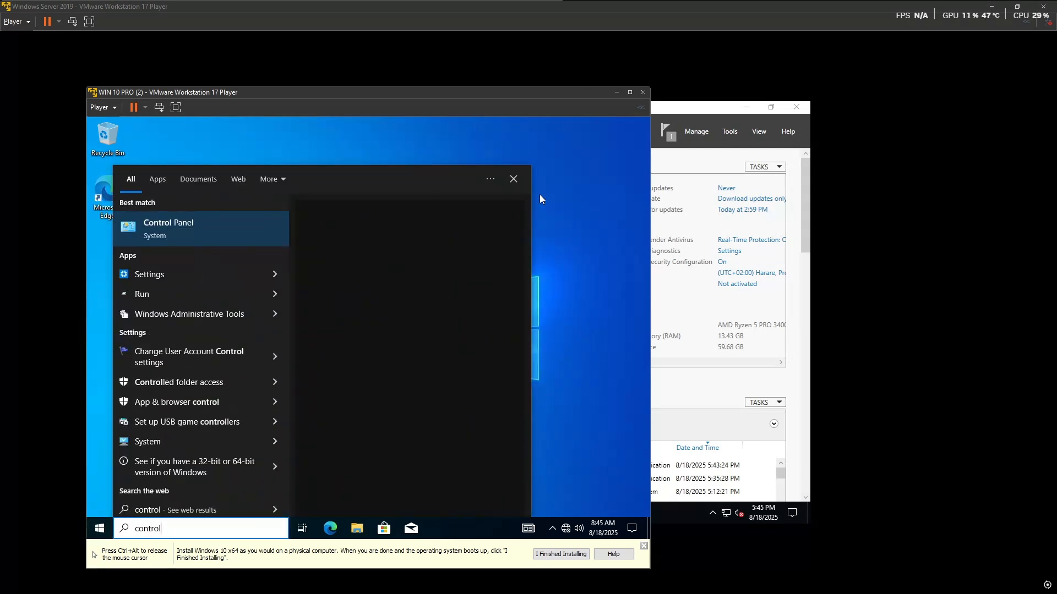
pyautogui.click(220, 226)
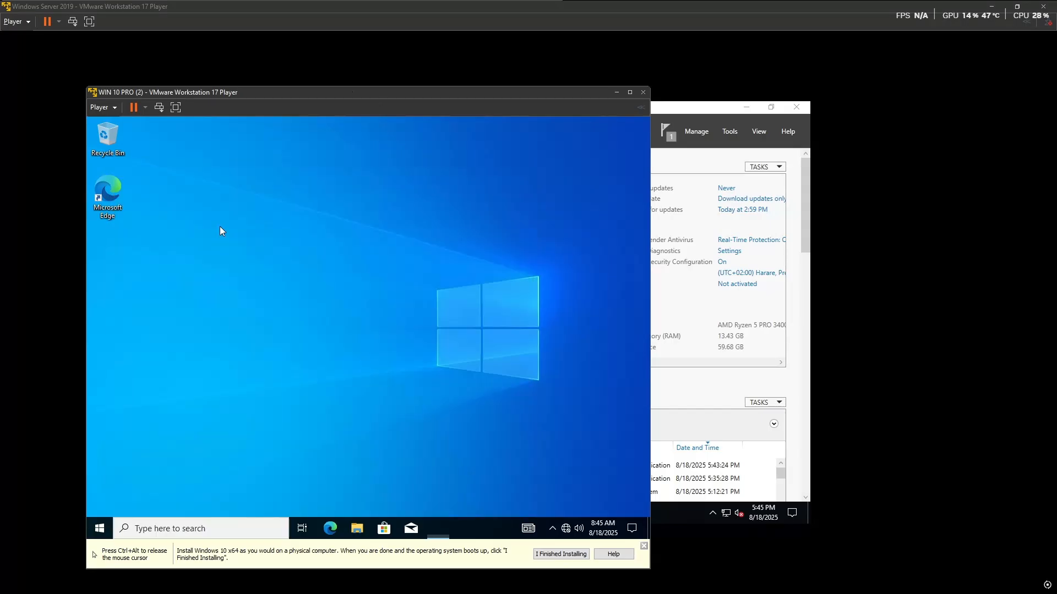
pyautogui.click(525, 212)
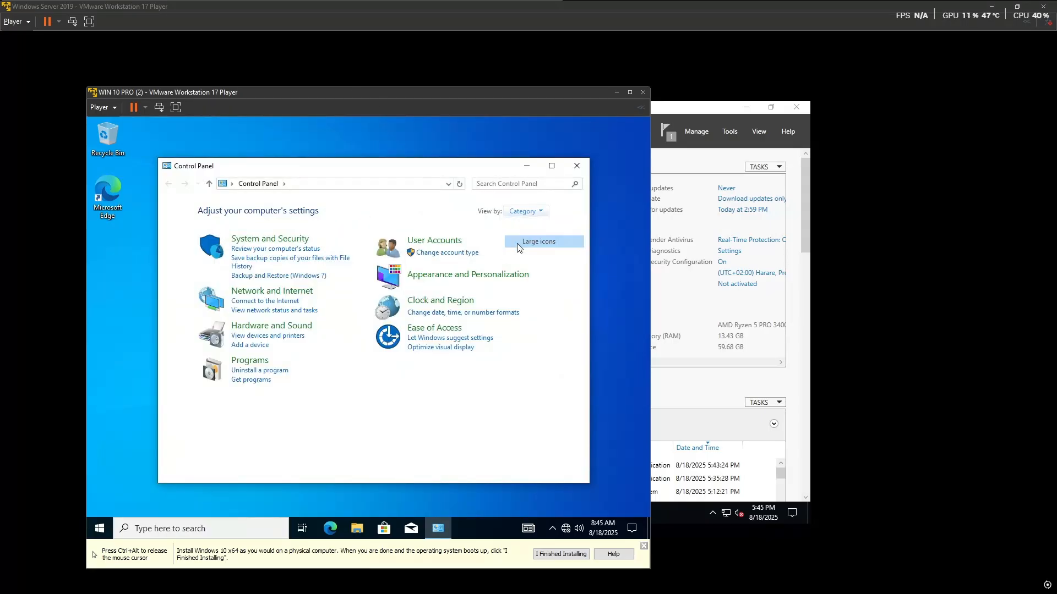
pyautogui.click(537, 237)
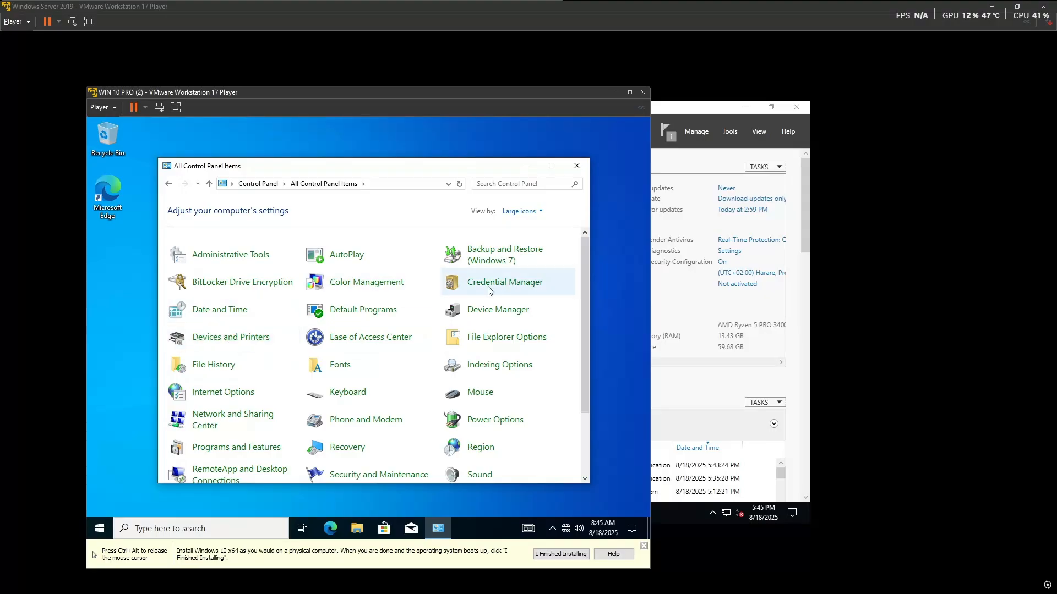
pyautogui.click(226, 341)
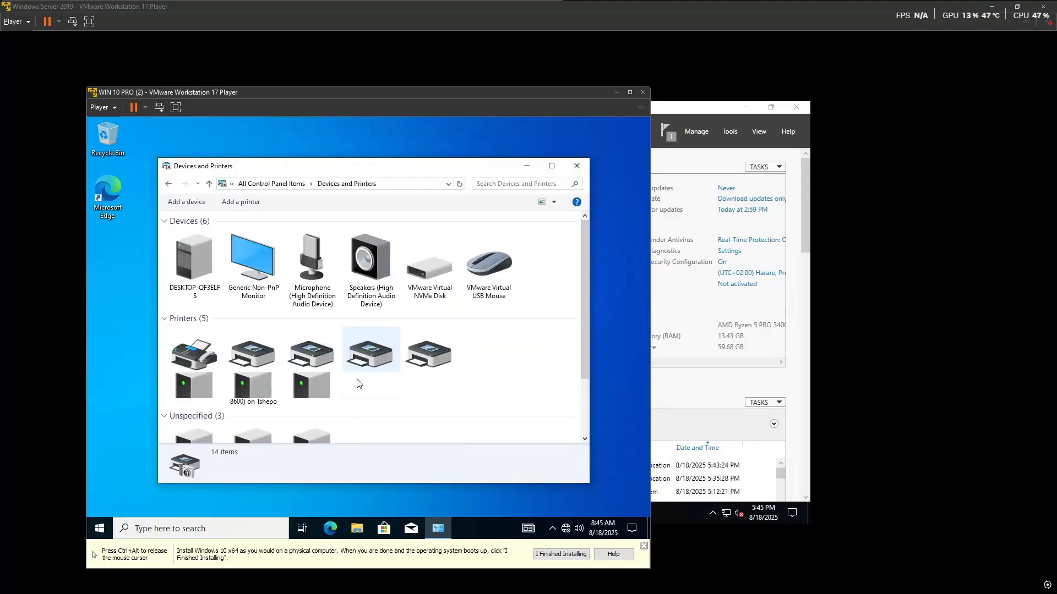
pyautogui.scroll(-2, 386, 380)
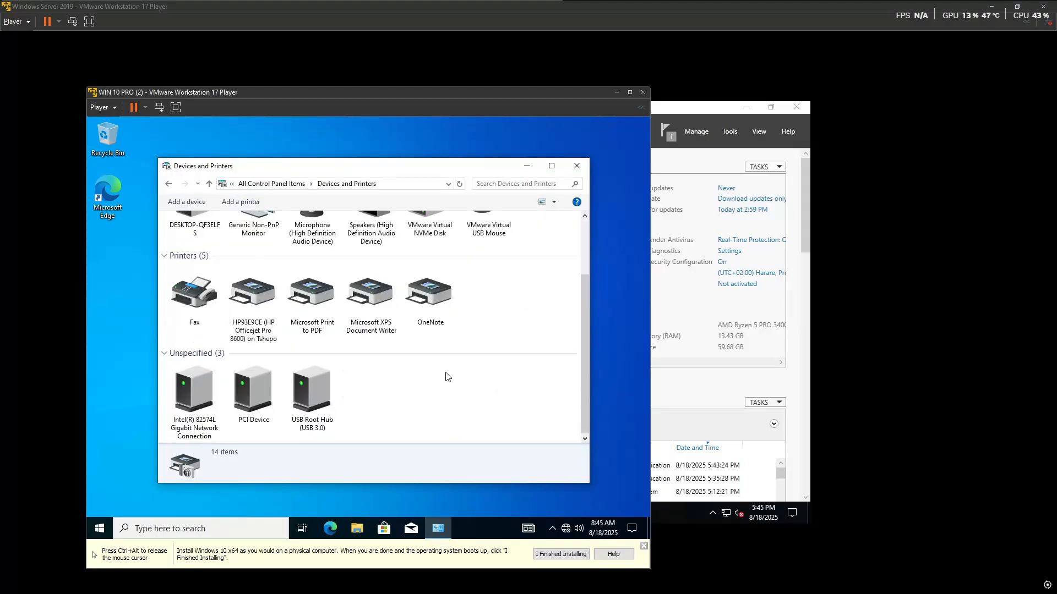
pyautogui.click(240, 315)
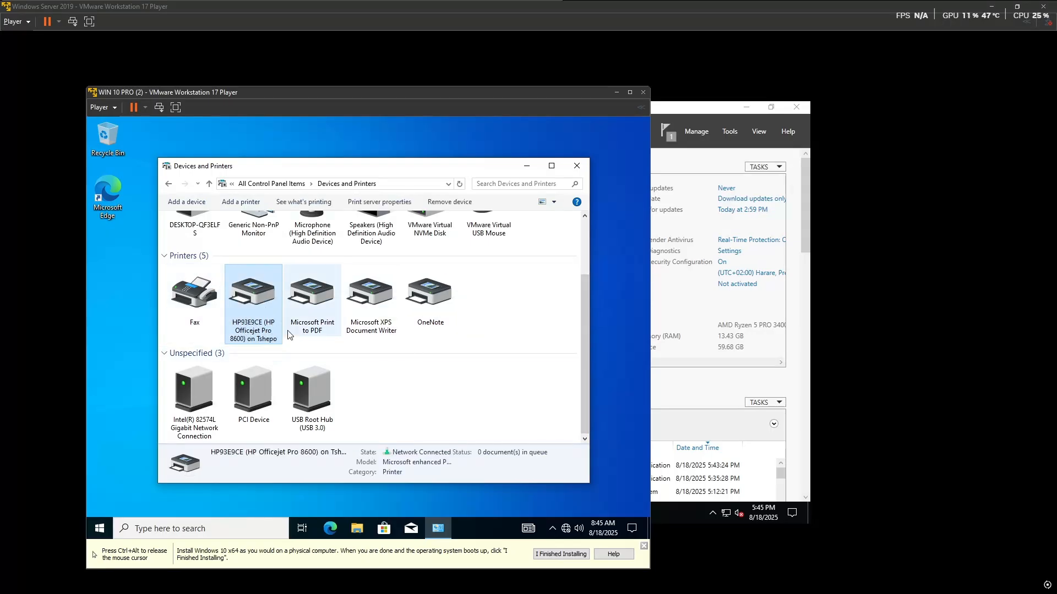
pyautogui.click(576, 166)
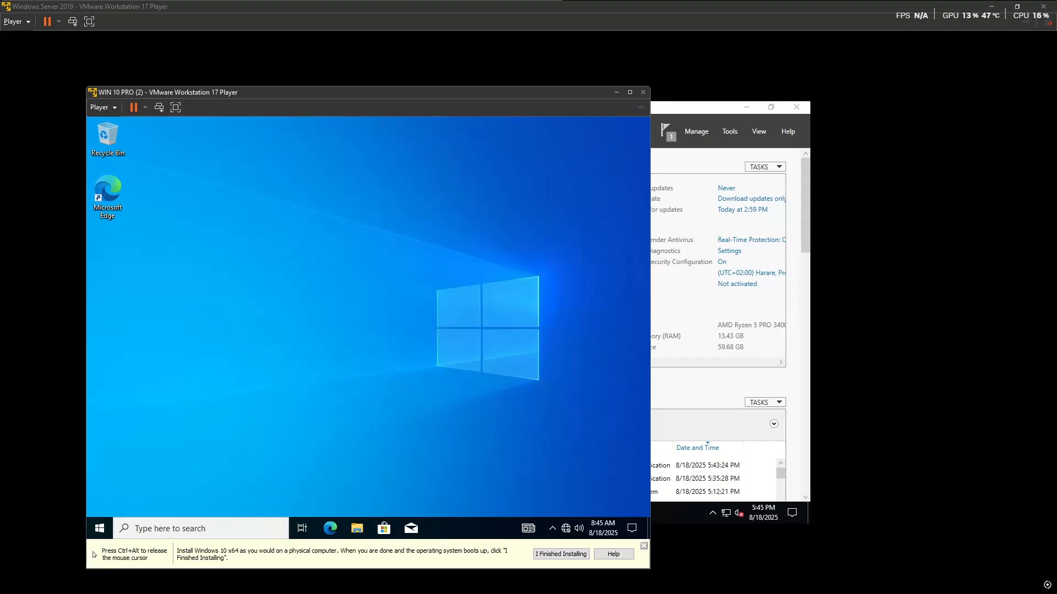
# Step: Bring the Win 10 Pro (1) virtual machine forward from the host taskbar
pyautogui.press('super')
pyautogui.moveTo(257, 583)
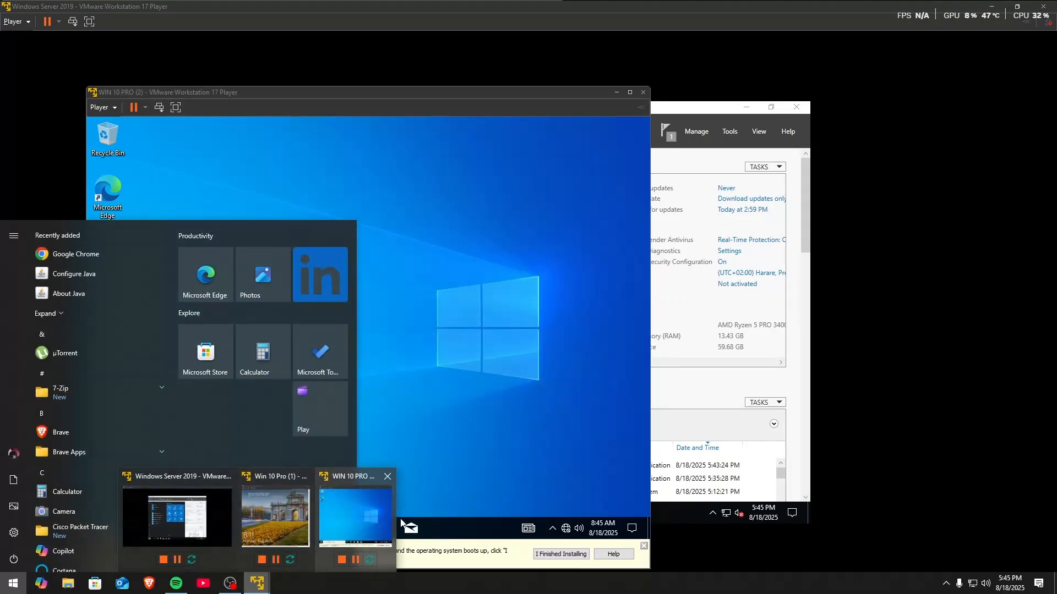
pyautogui.moveTo(200, 521)
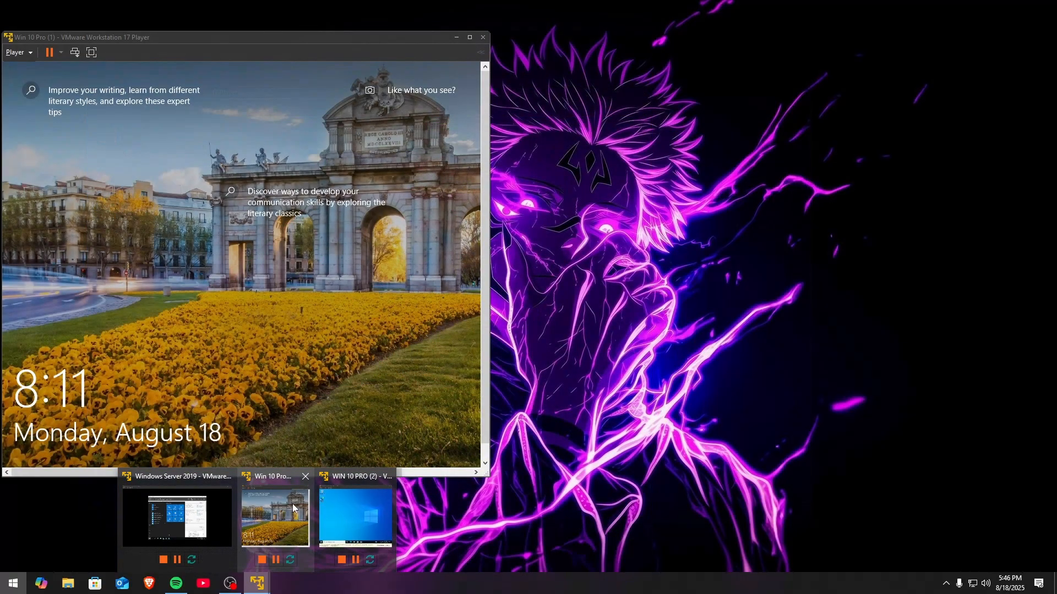
pyautogui.click(293, 508)
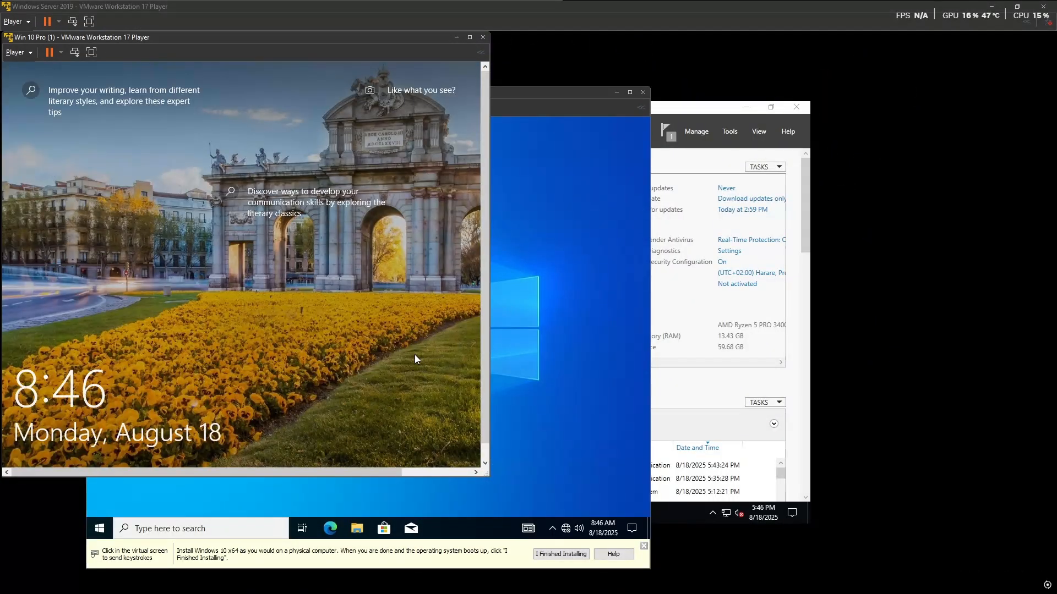
# Step: Sign in as another LAB domain user, then open Command Prompt via a cmd search
pyautogui.click(179, 352)
pyautogui.click(65, 453)
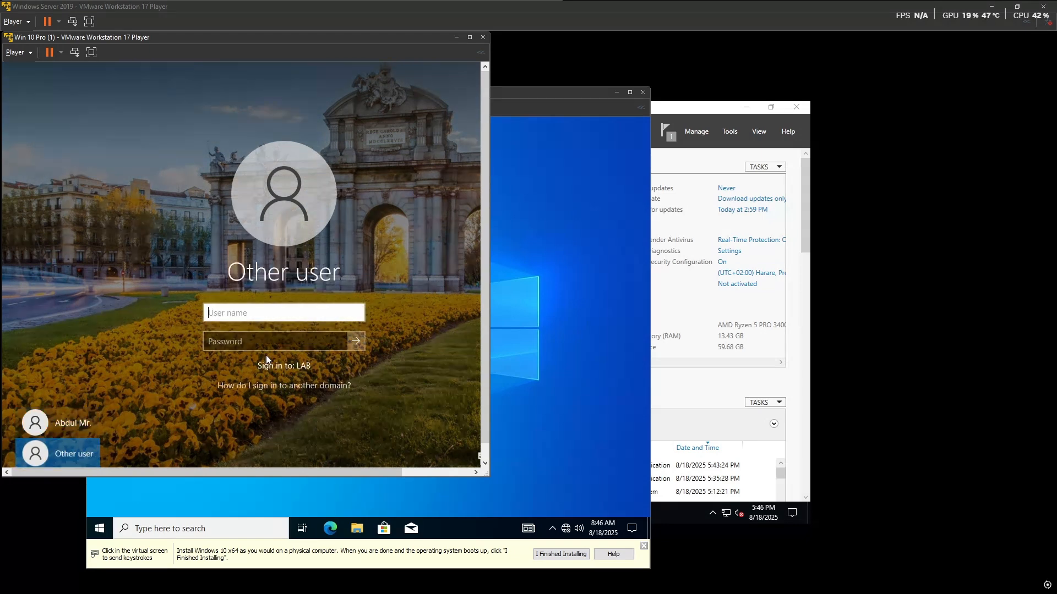
pyautogui.write('LAB\\')
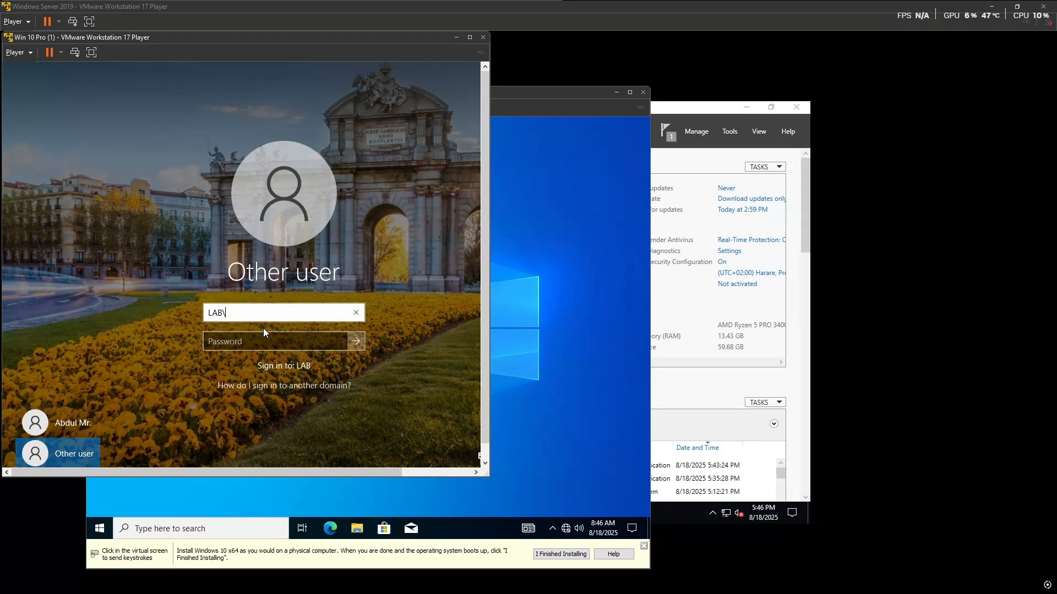
pyautogui.write('Abdul')
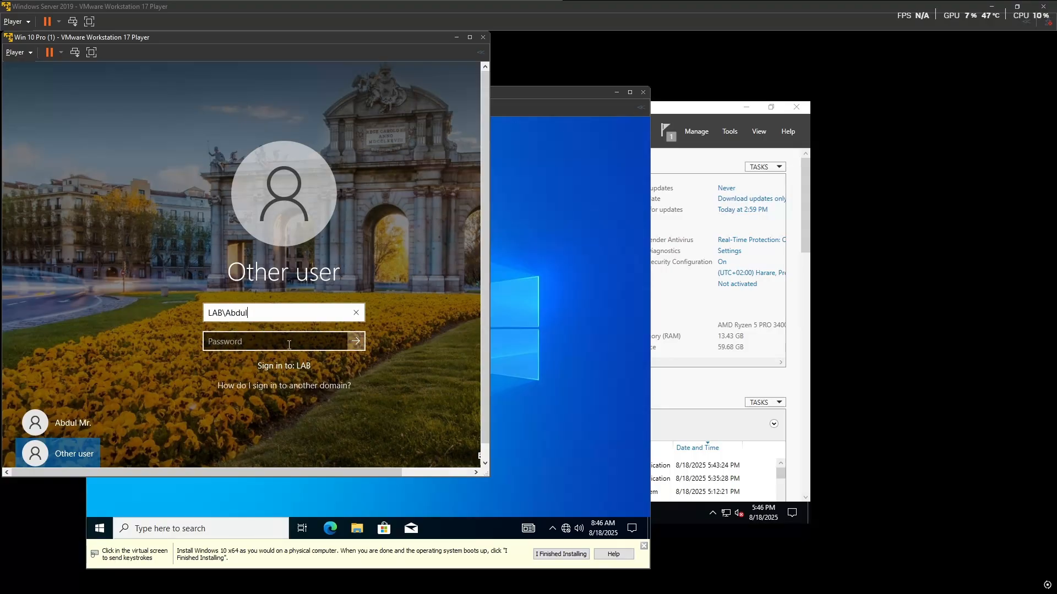
pyautogui.click(288, 346)
pyautogui.write('P@ssw0rd')
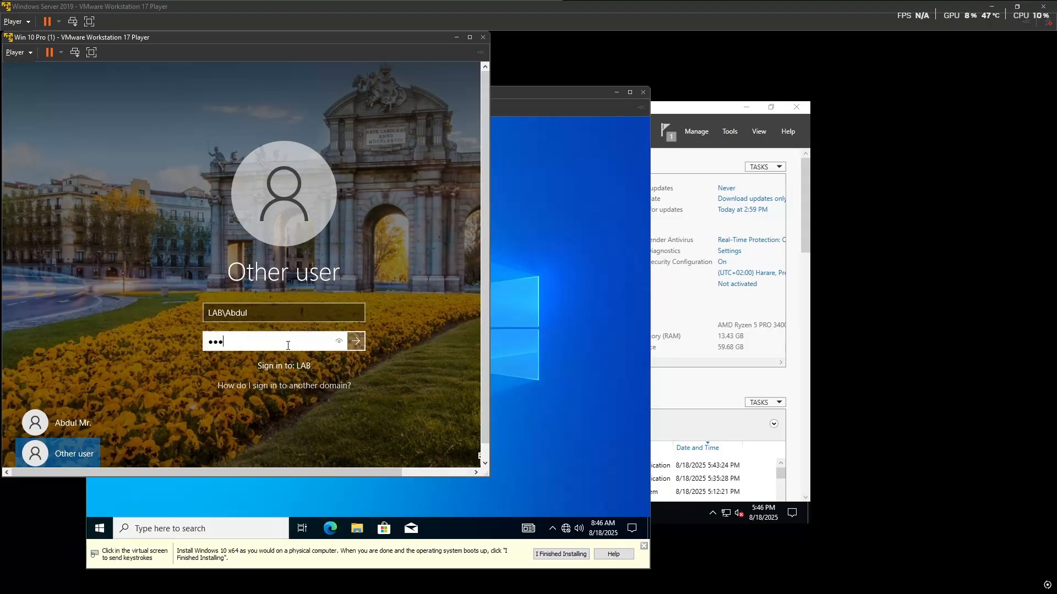
pyautogui.click(355, 342)
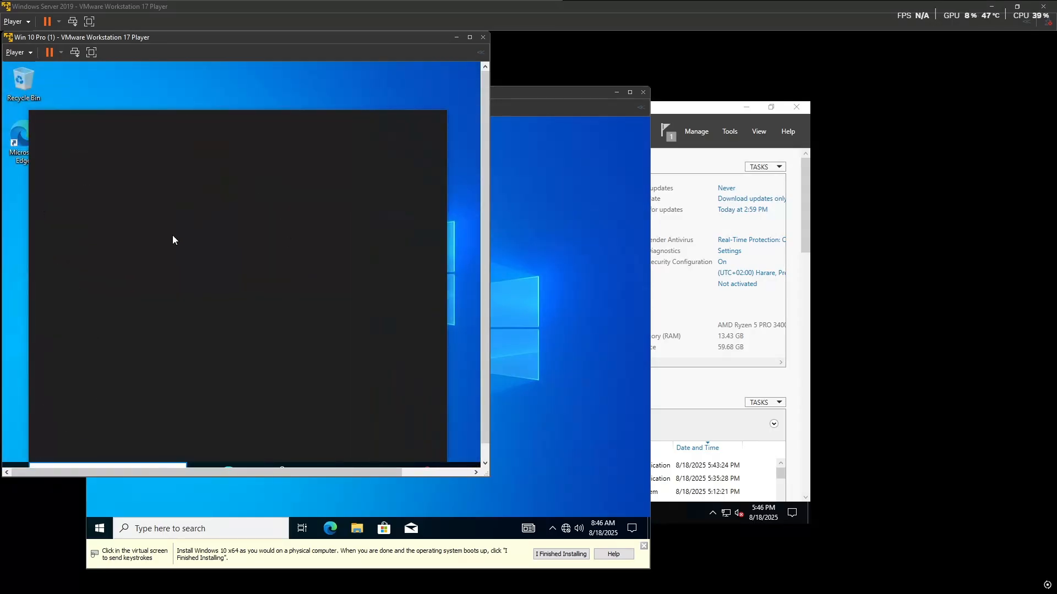
pyautogui.write('cmd')
pyautogui.click(129, 180)
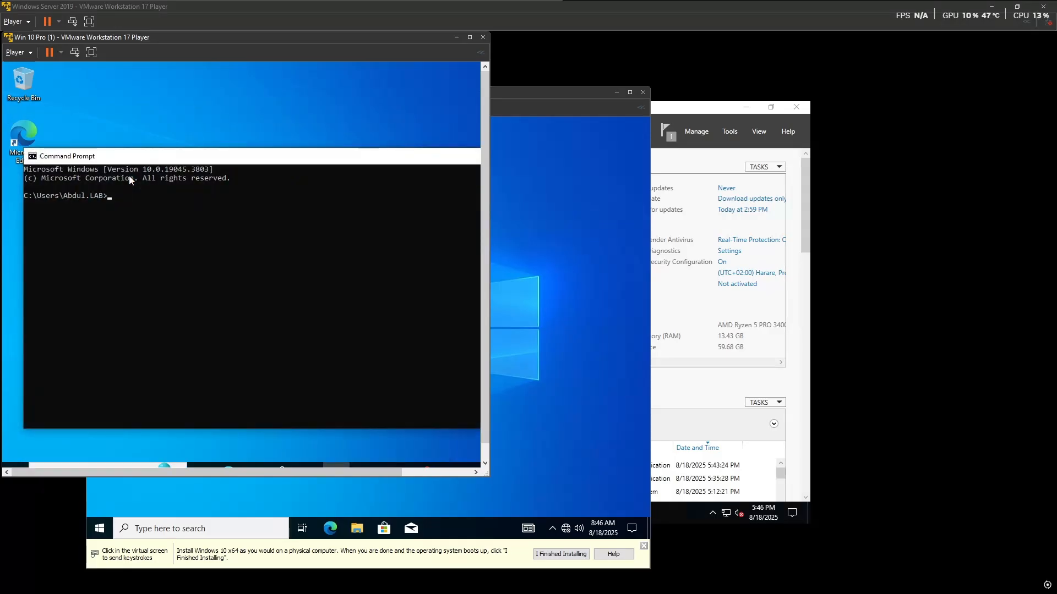
# Step: Run gpupdate /force and answer y to the log-off prompt
pyautogui.write('gpupdate /force')
pyautogui.press('Return')
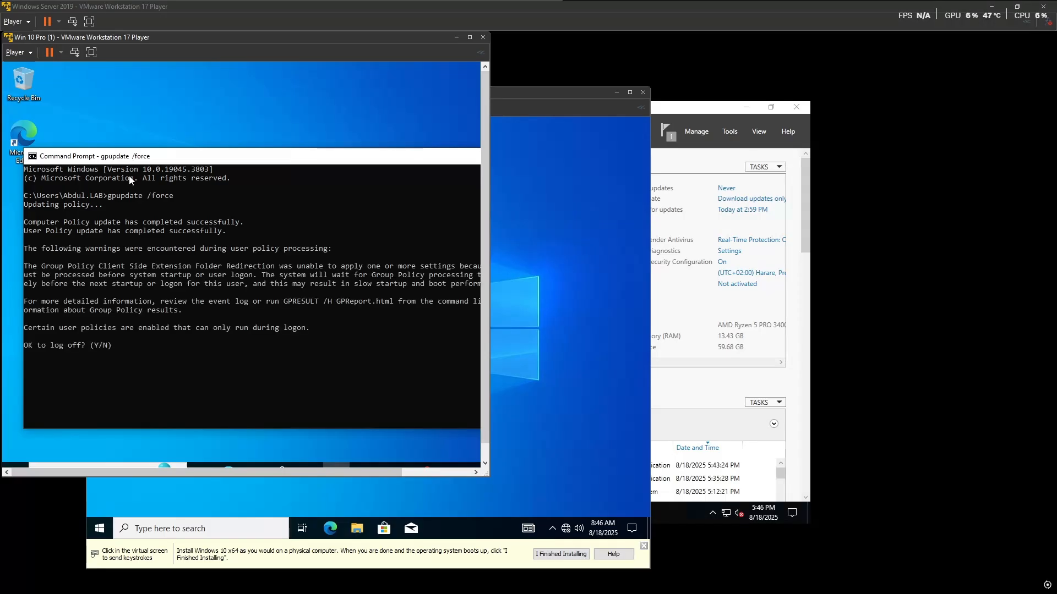
pyautogui.write('y')
pyautogui.press('Return')
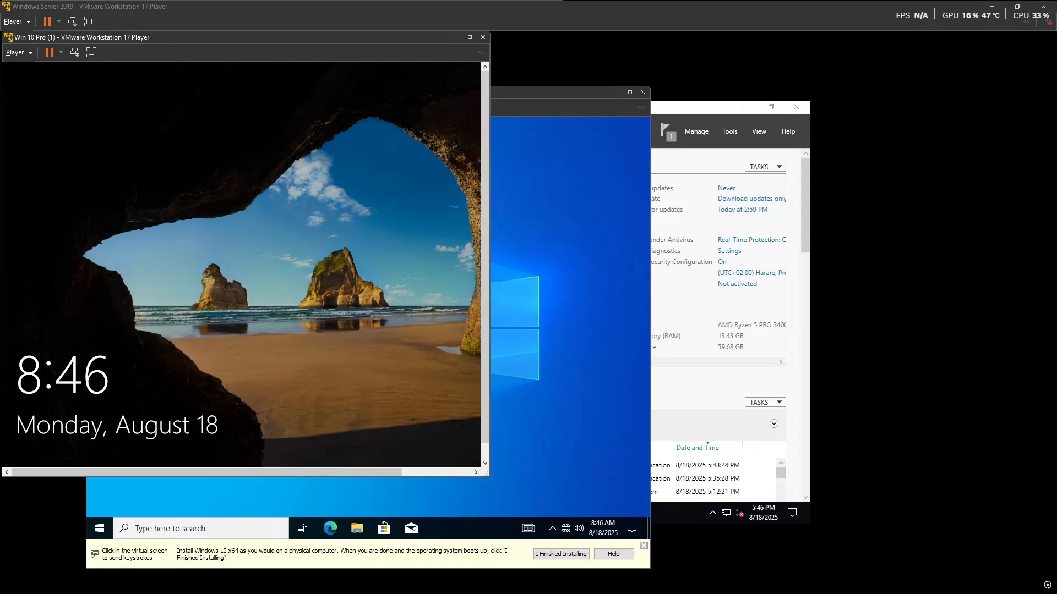
# Step: Sign in as the LAB domain user through Other user, correcting a user-name typo
pyautogui.click(207, 307)
pyautogui.click(82, 449)
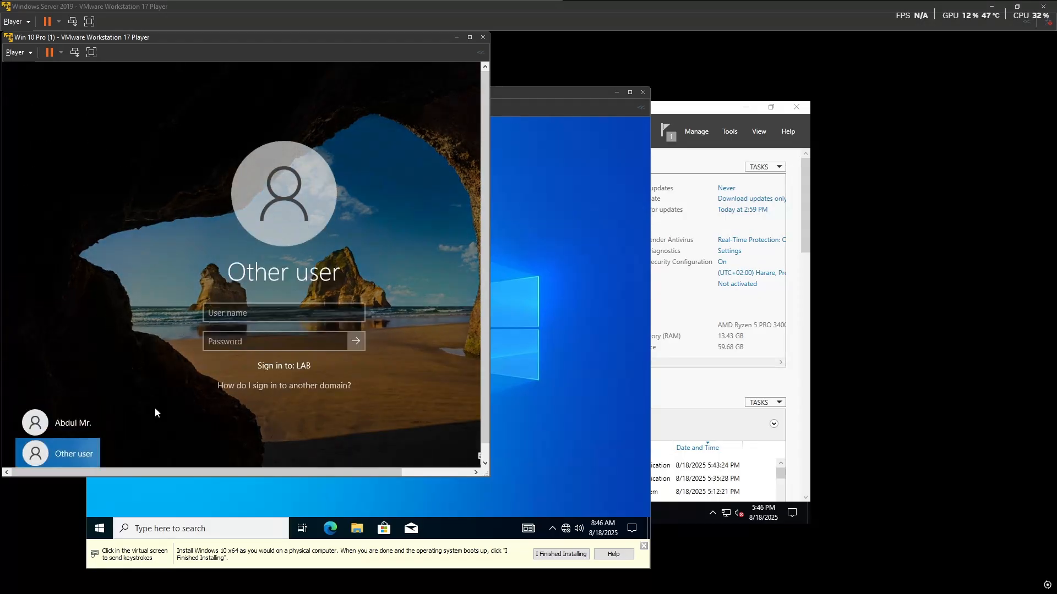
pyautogui.write('LA')
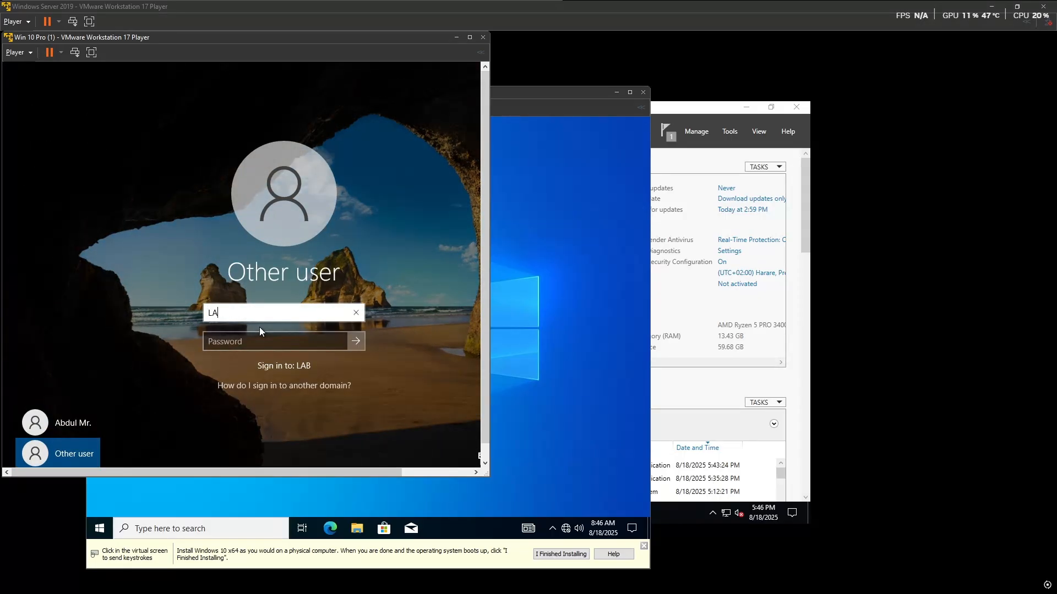
pyautogui.write('B\\Abud')
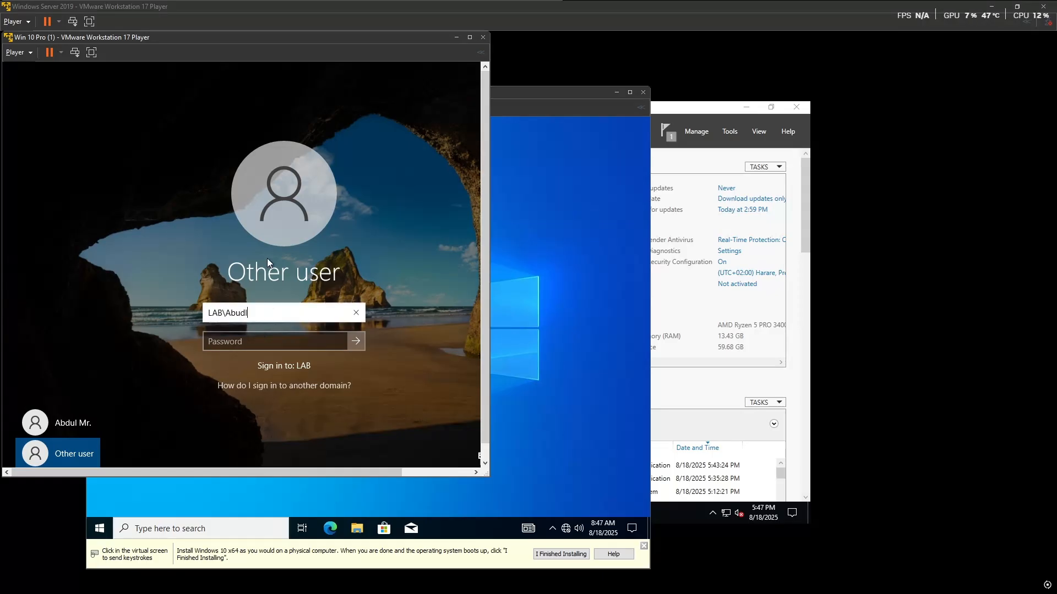
pyautogui.press('BackSpace')
pyautogui.write('dul')
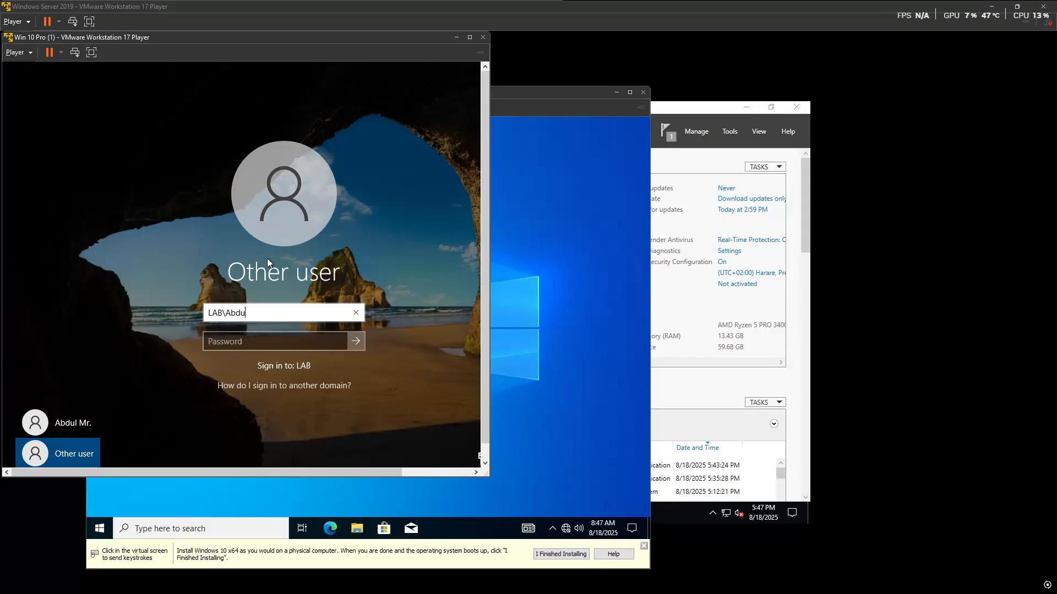
pyautogui.click(252, 343)
pyautogui.write('•••')
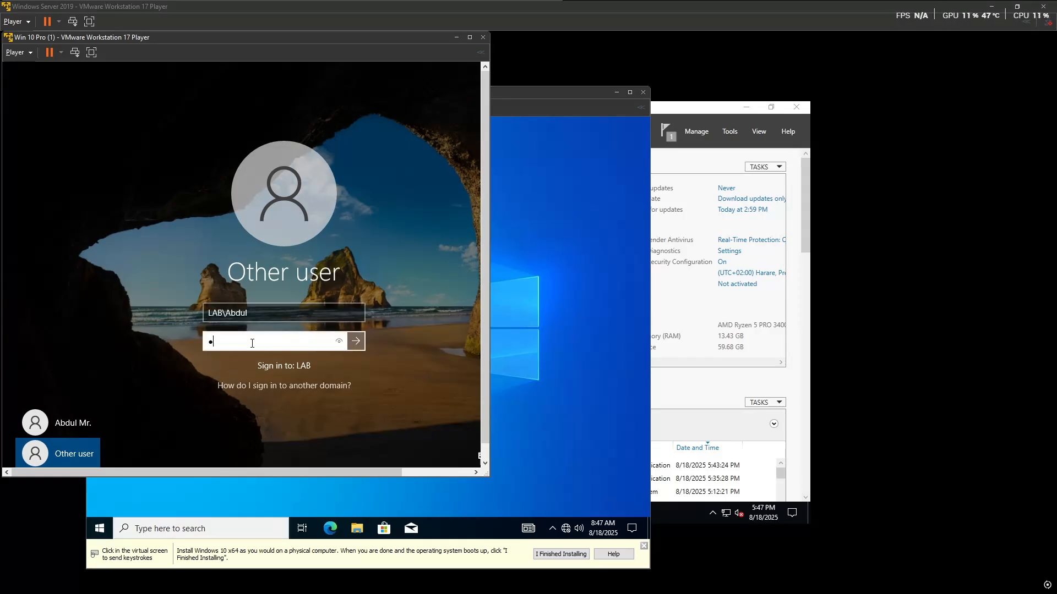
pyautogui.write('•')
pyautogui.press('Return')
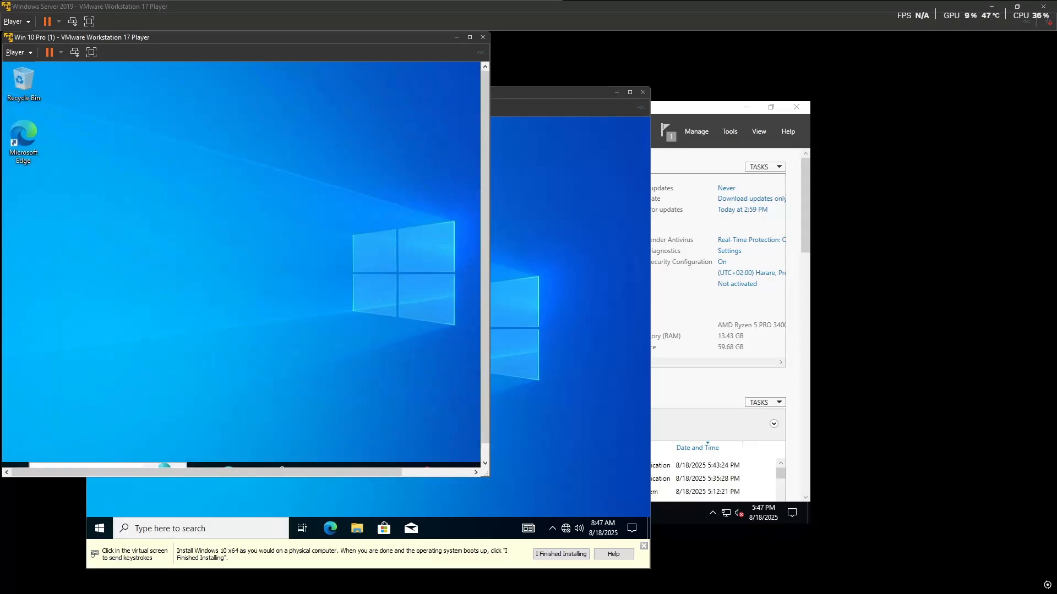
# Step: Open Control Panel in Large icons view and find EPSON L6170 Series in Devices and Printers
pyautogui.press('super')
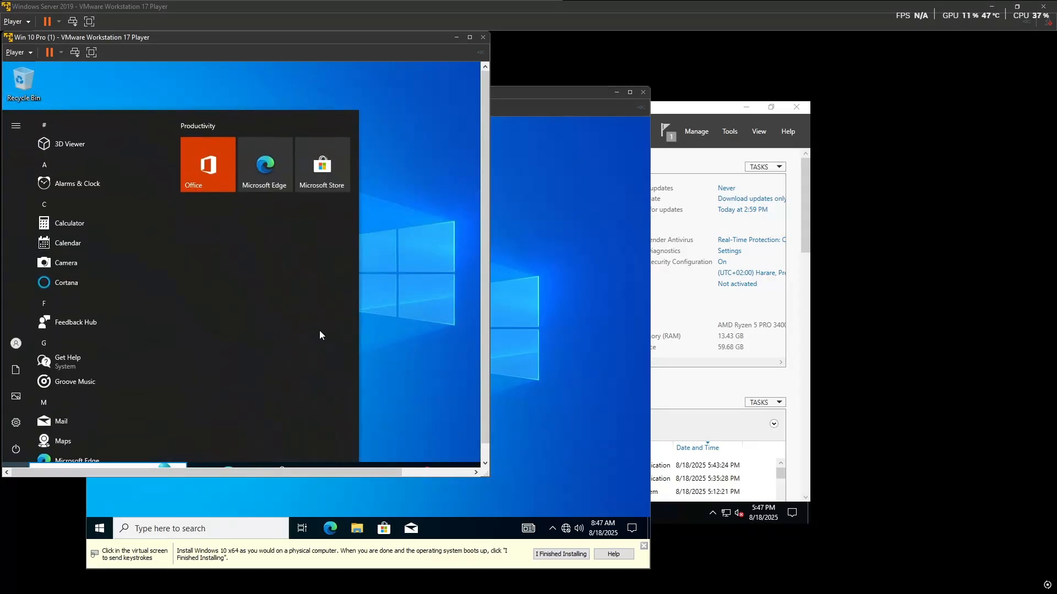
pyautogui.write('control')
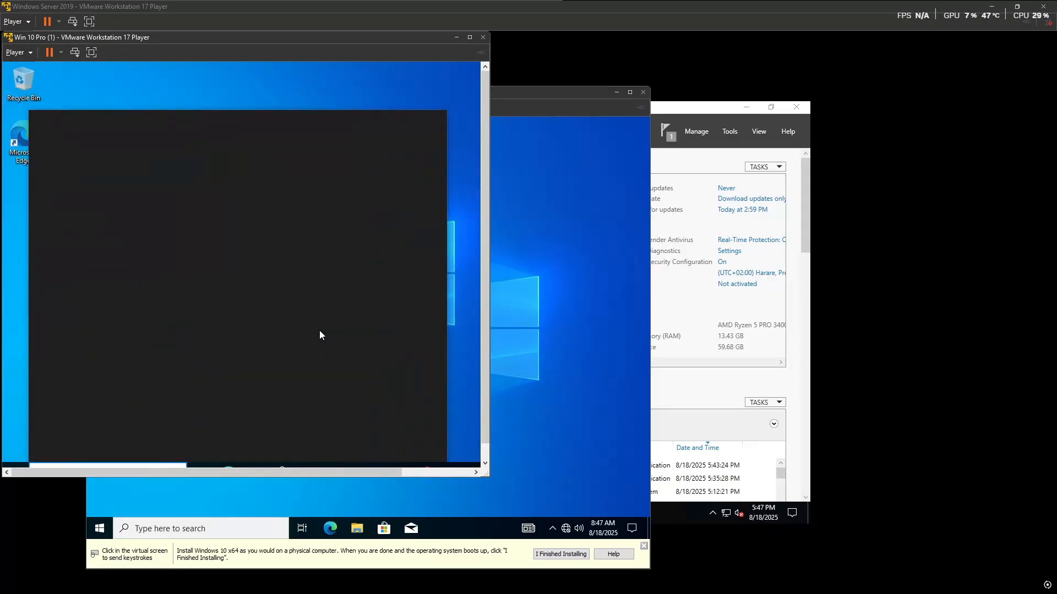
pyautogui.click(125, 160)
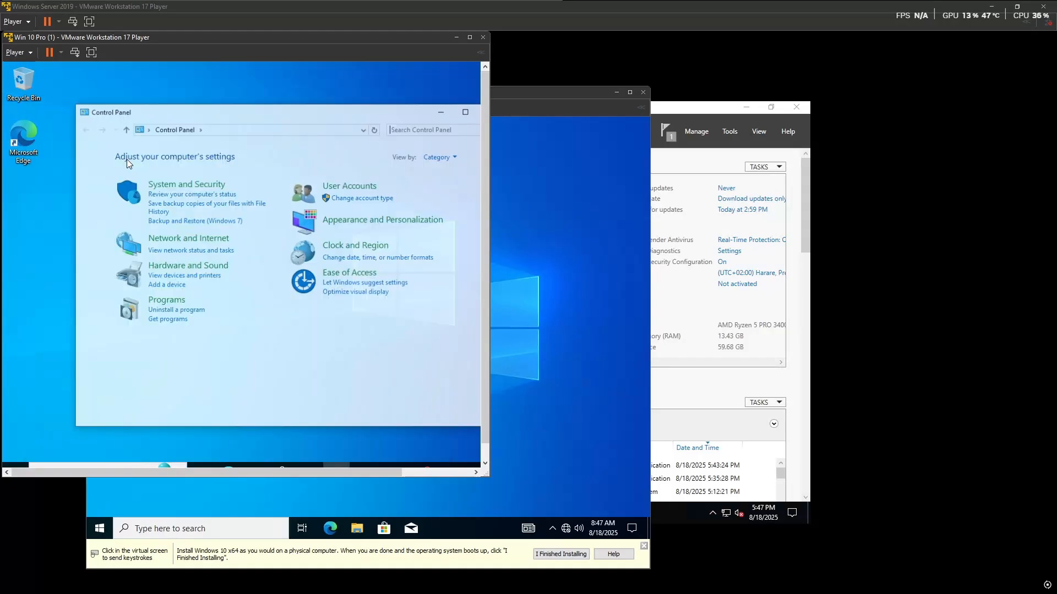
pyautogui.click(444, 160)
pyautogui.click(429, 184)
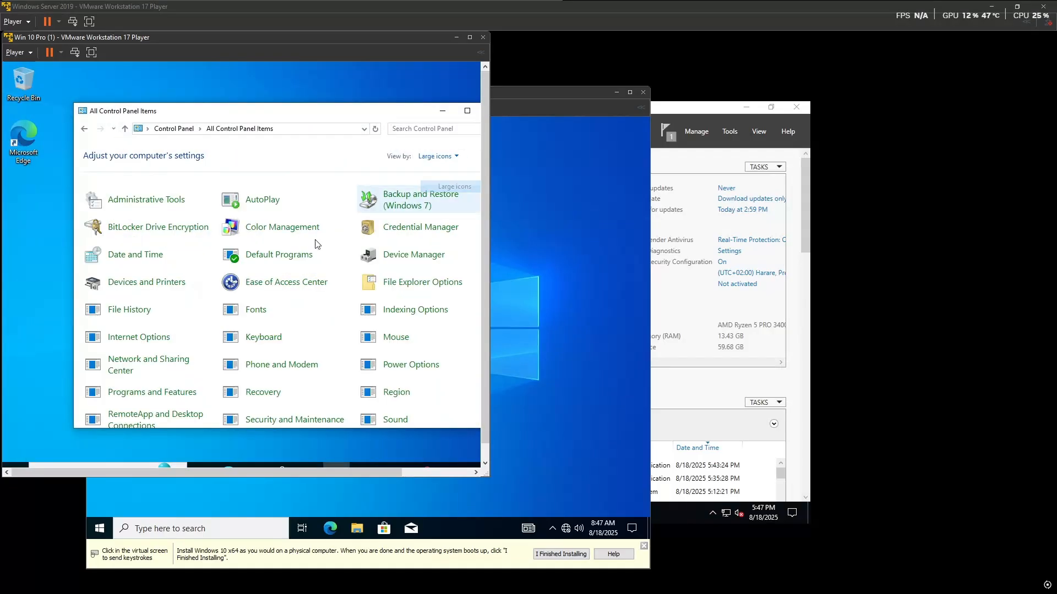
pyautogui.click(167, 284)
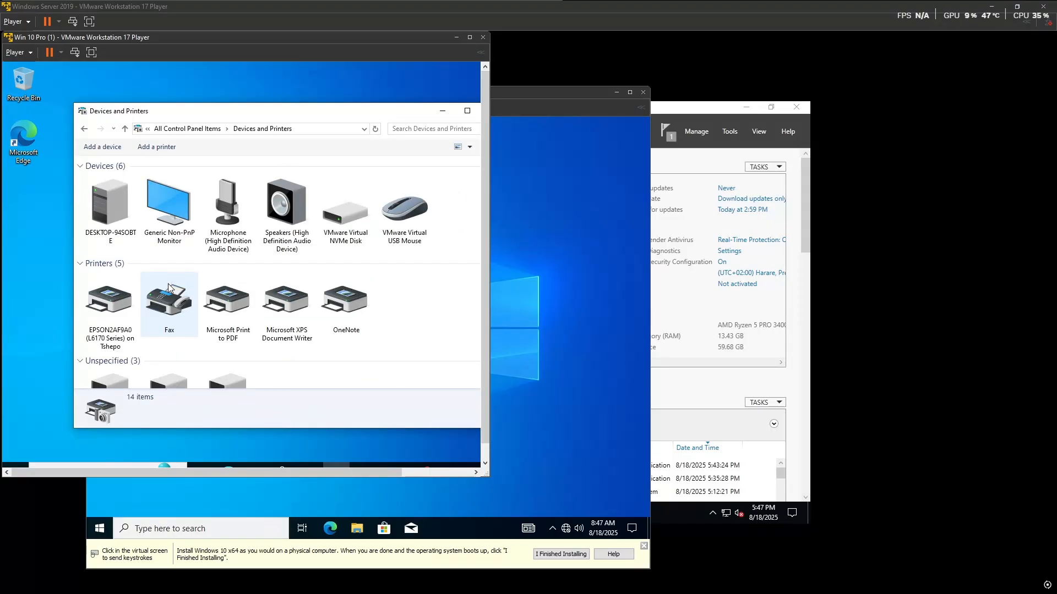
pyautogui.scroll(-2, 108, 320)
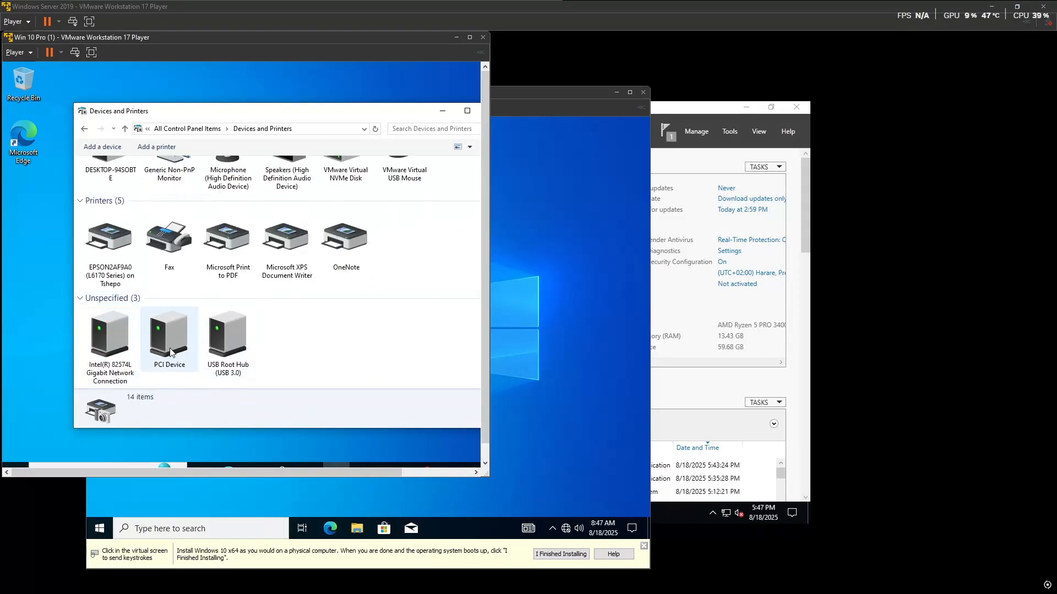
pyautogui.scroll(2, 211, 270)
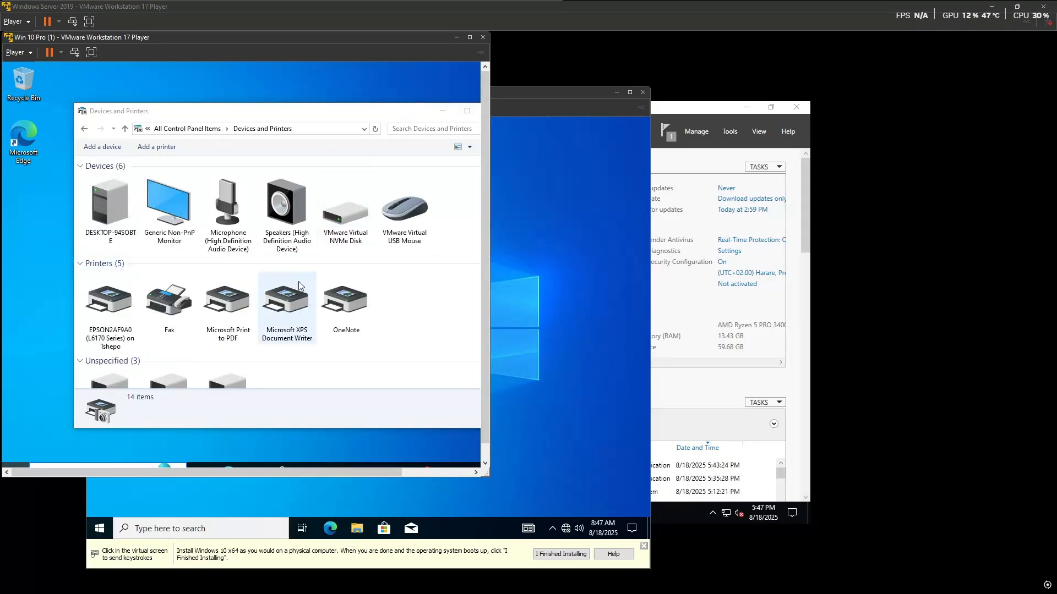
pyautogui.press('super')
# Step: In Device Manager, expand Printers and confirm the Epson L6170 Series printer is working properly
pyautogui.write('devic')
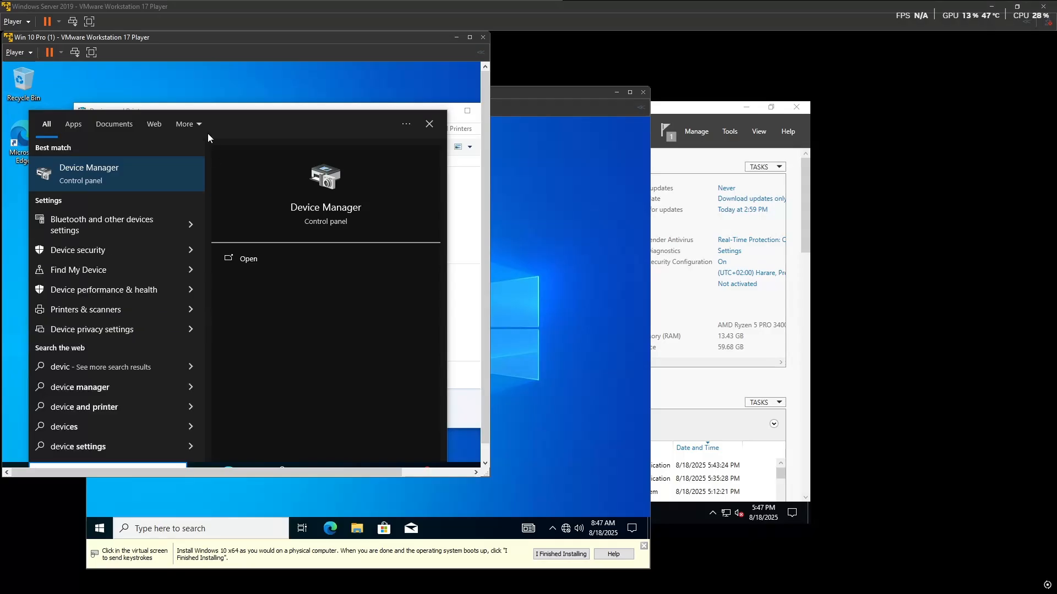
pyautogui.click(130, 165)
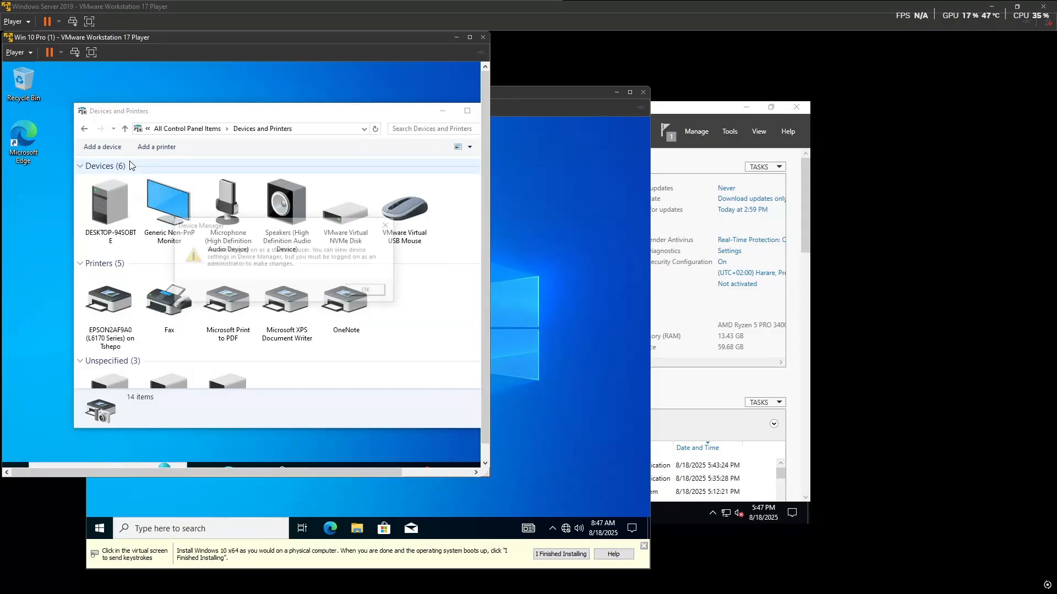
pyautogui.click(368, 292)
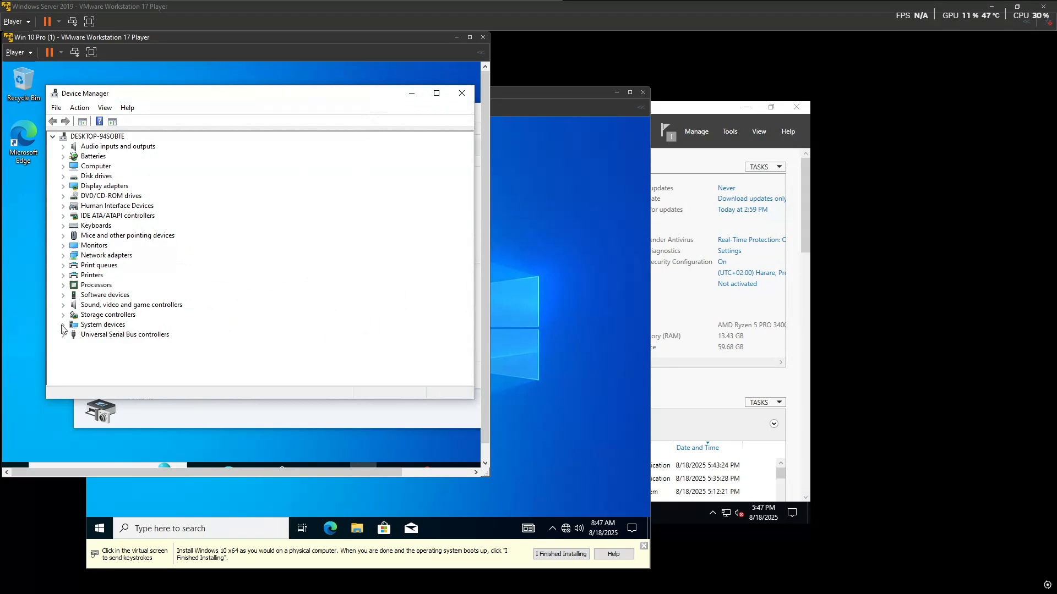
pyautogui.click(63, 275)
pyautogui.click(99, 285)
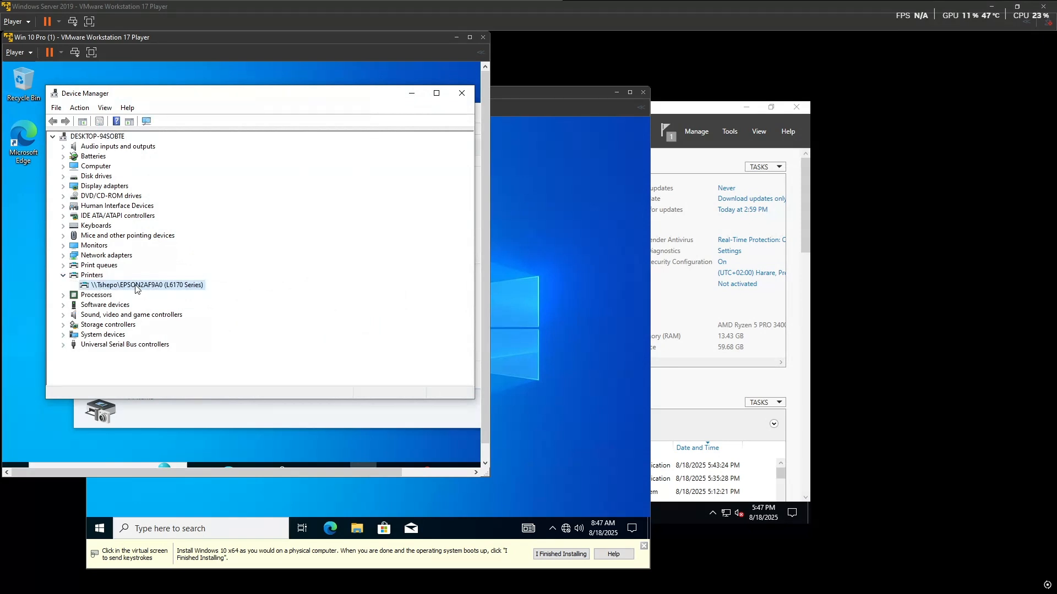
pyautogui.doubleClick(168, 293)
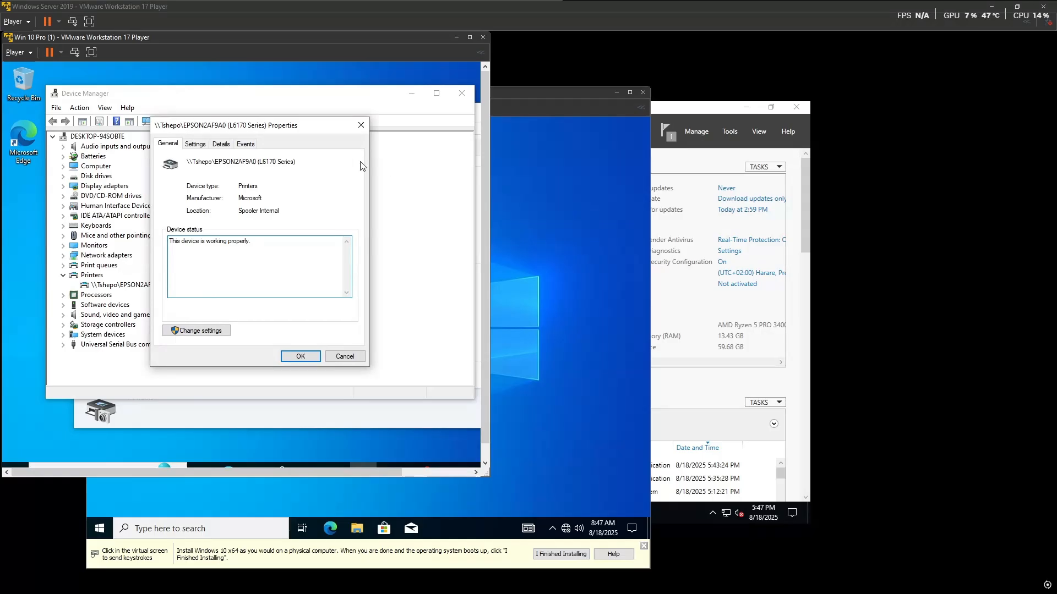
pyautogui.click(361, 128)
# Step: Close Device Manager and Devices and Printers to return to the desktop
pyautogui.click(463, 93)
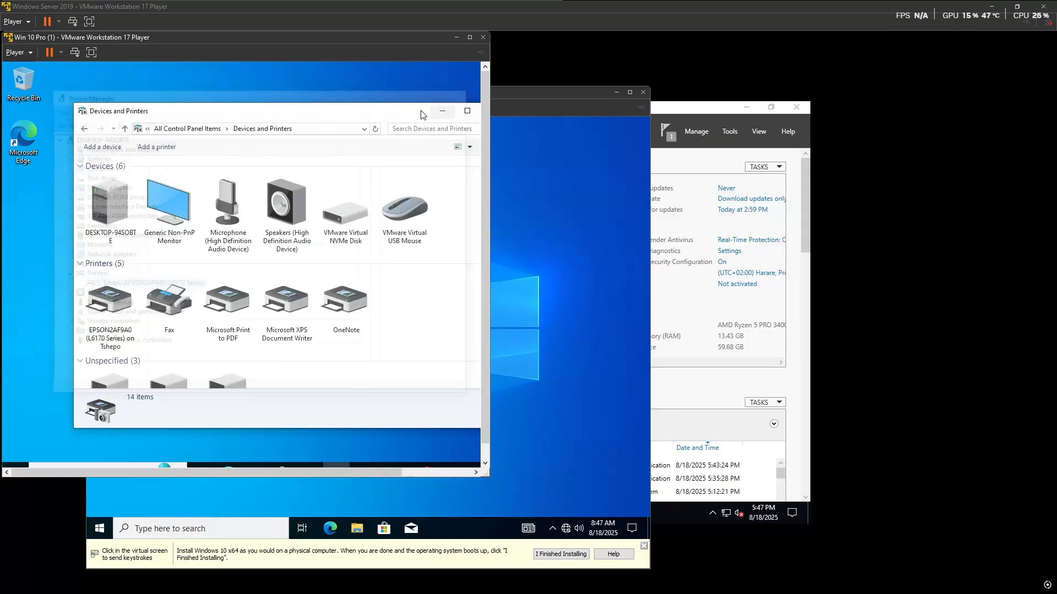
pyautogui.moveTo(396, 118); pyautogui.dragTo(344, 118)
pyautogui.click(442, 110)
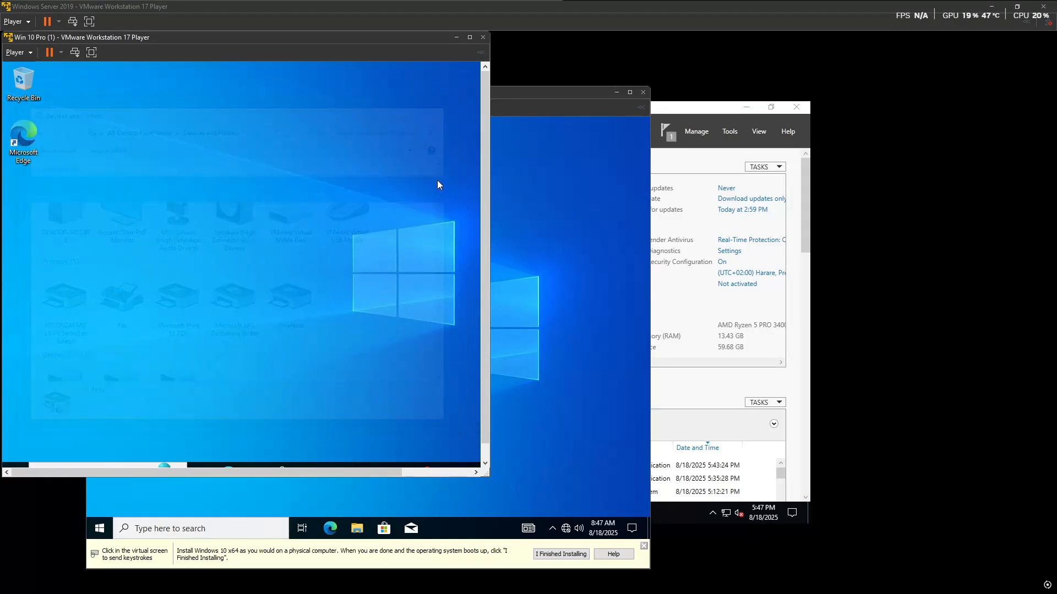